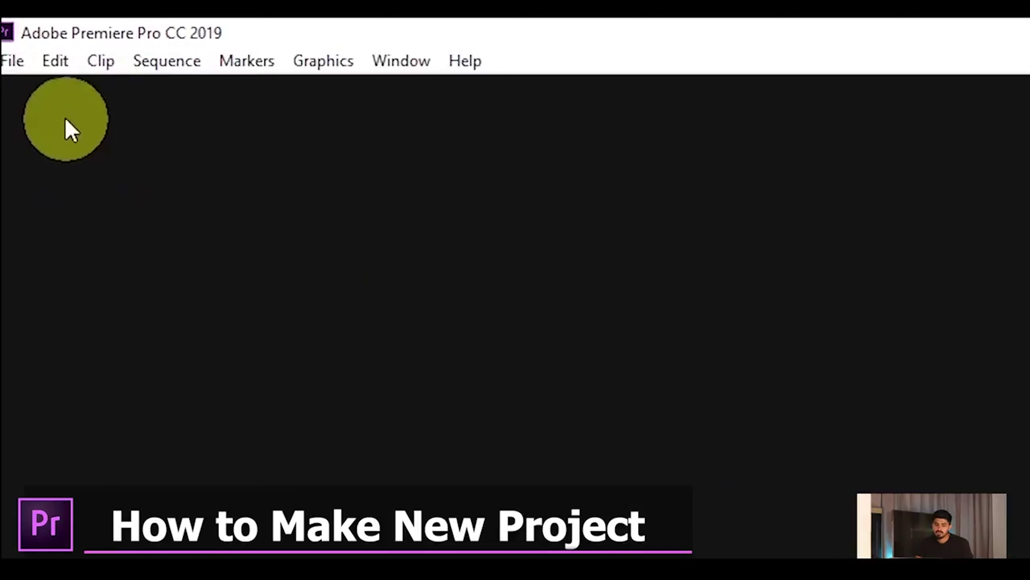
# - Create a new project named 'basics tutorial' in the default Premiere Pro 13.0 documents location
pyautogui.click(15, 61)
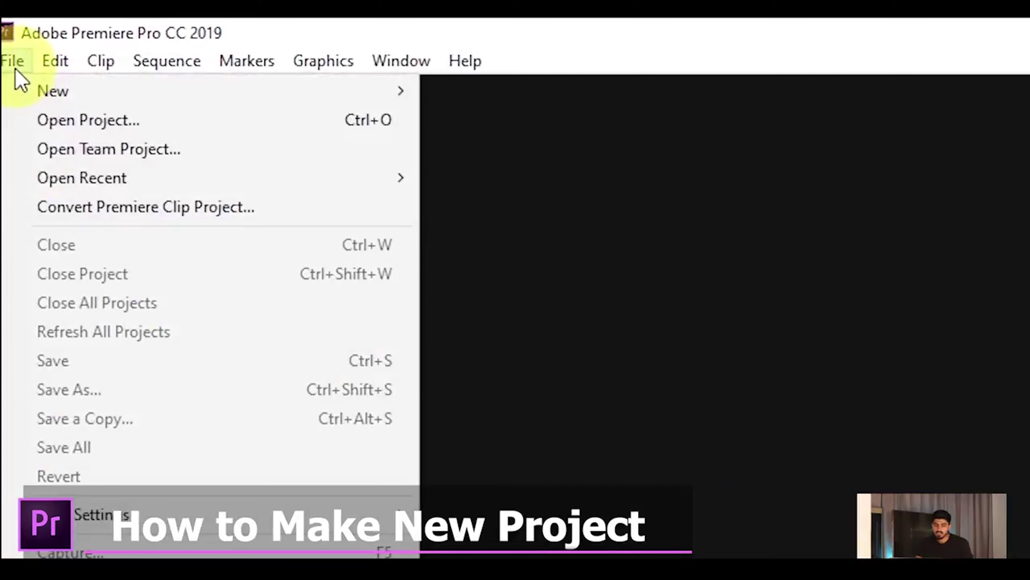
pyautogui.moveTo(272, 101)
pyautogui.click(541, 97)
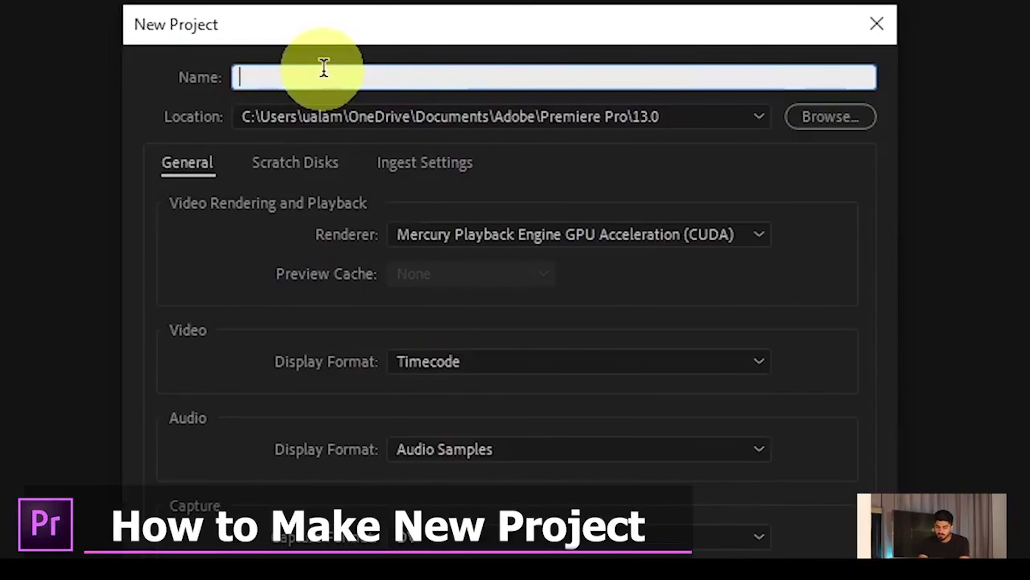
pyautogui.write('basics tutor')
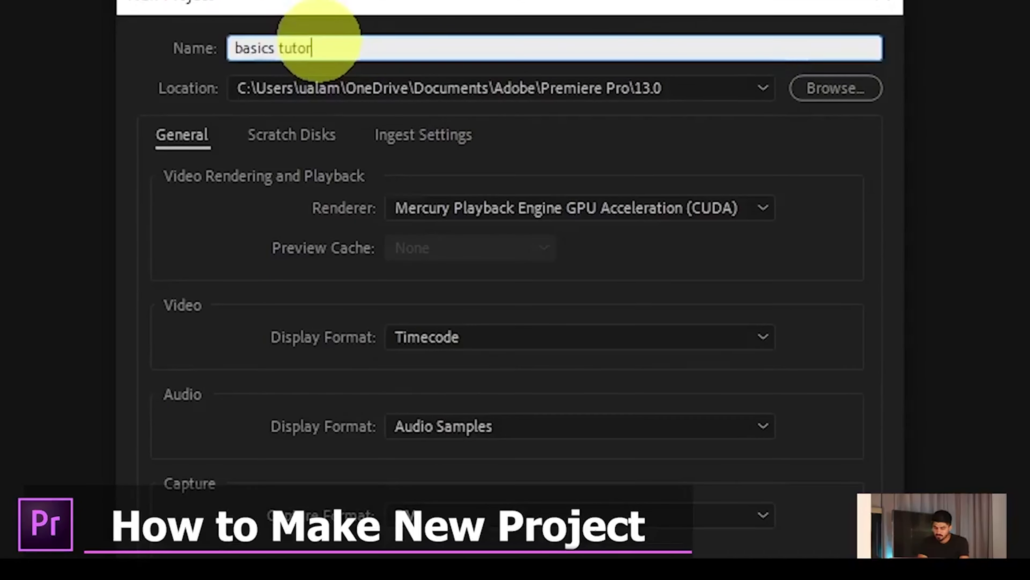
pyautogui.write('ial')
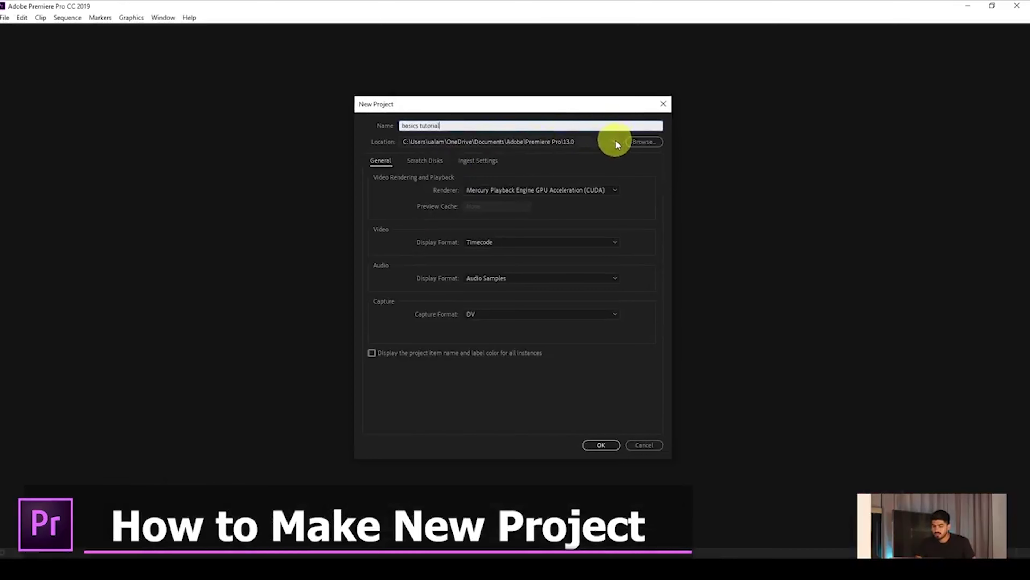
pyautogui.click(612, 141)
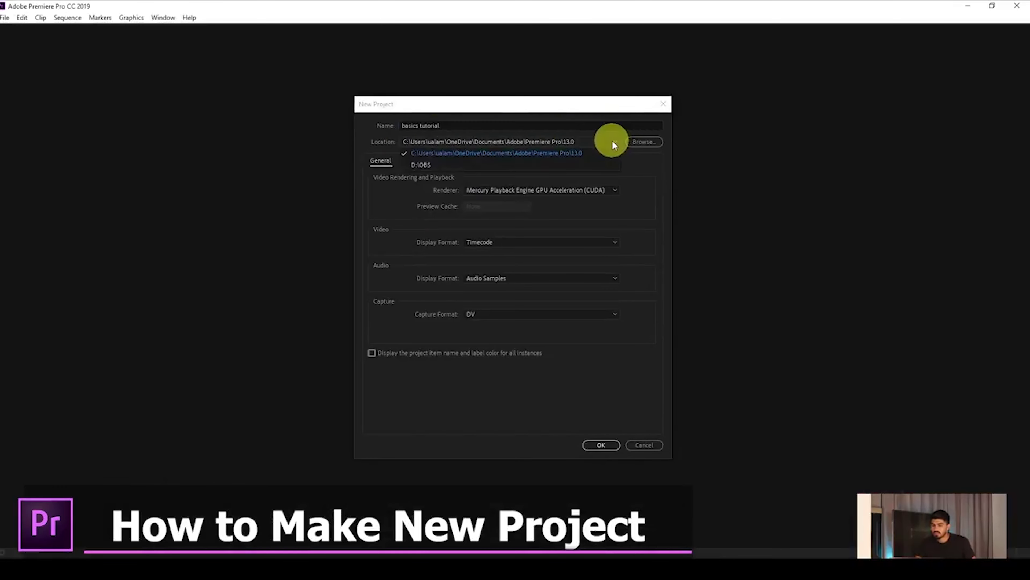
pyautogui.click(612, 140)
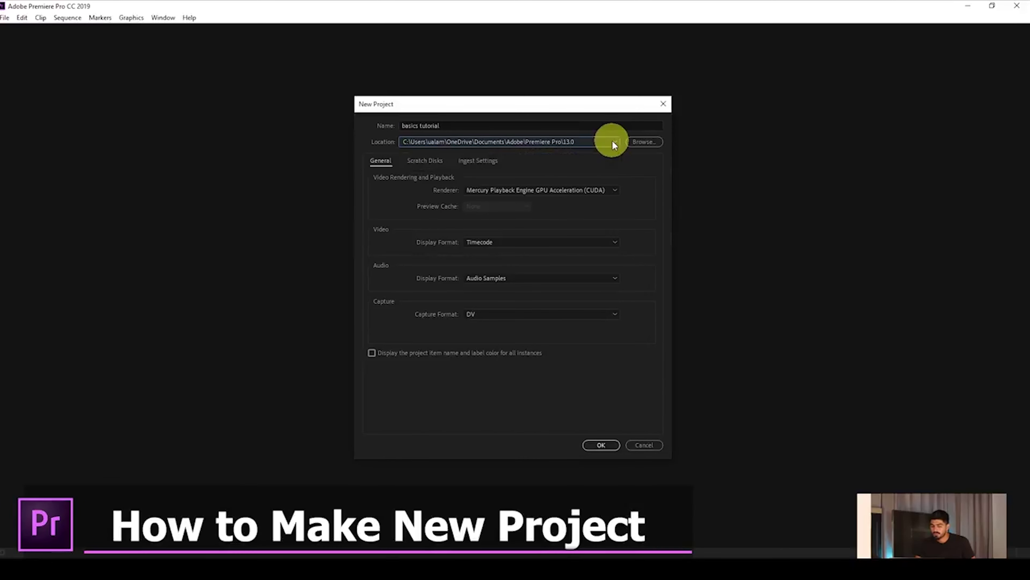
pyautogui.click(649, 140)
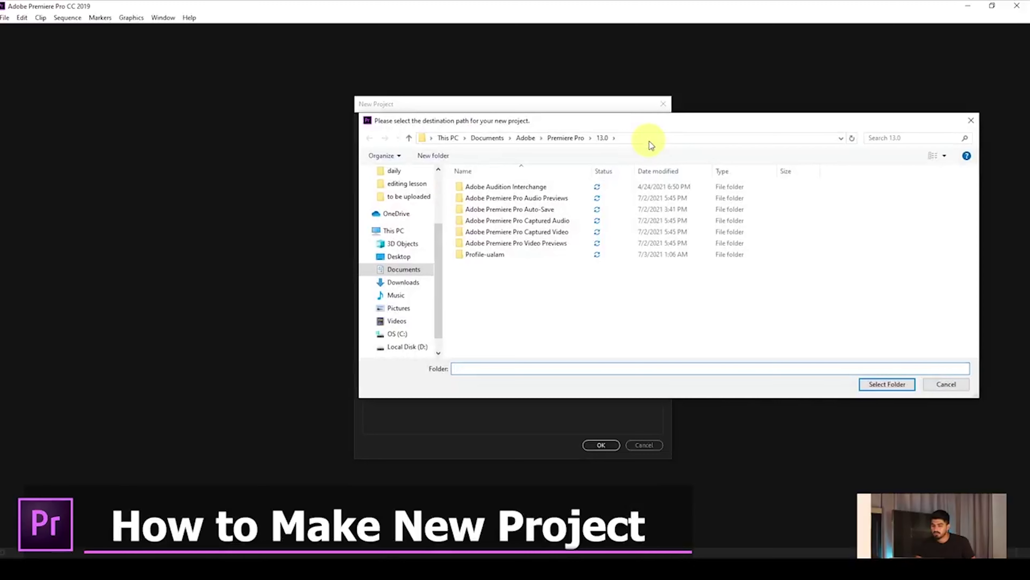
pyautogui.click(949, 387)
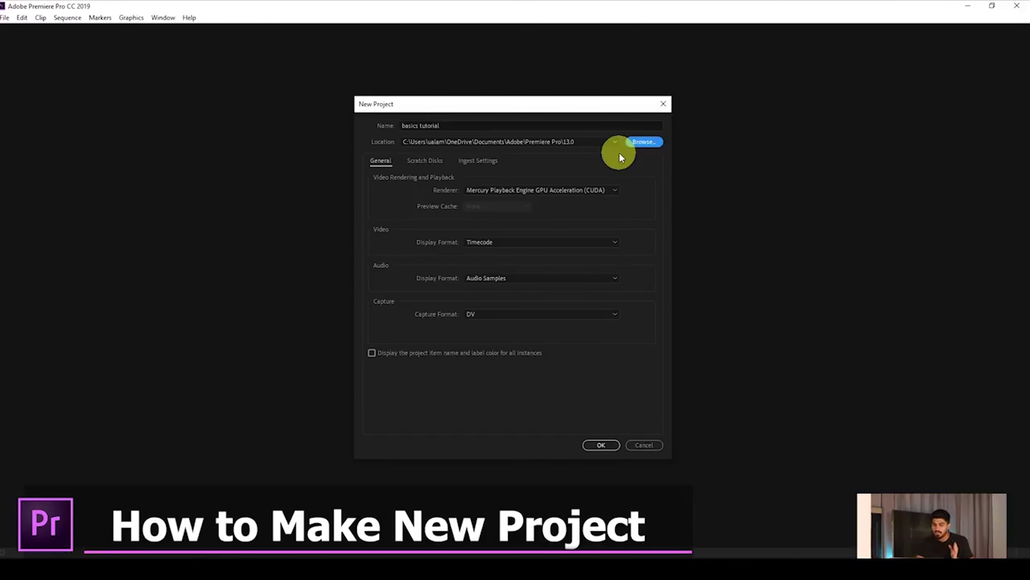
pyautogui.press('Return')
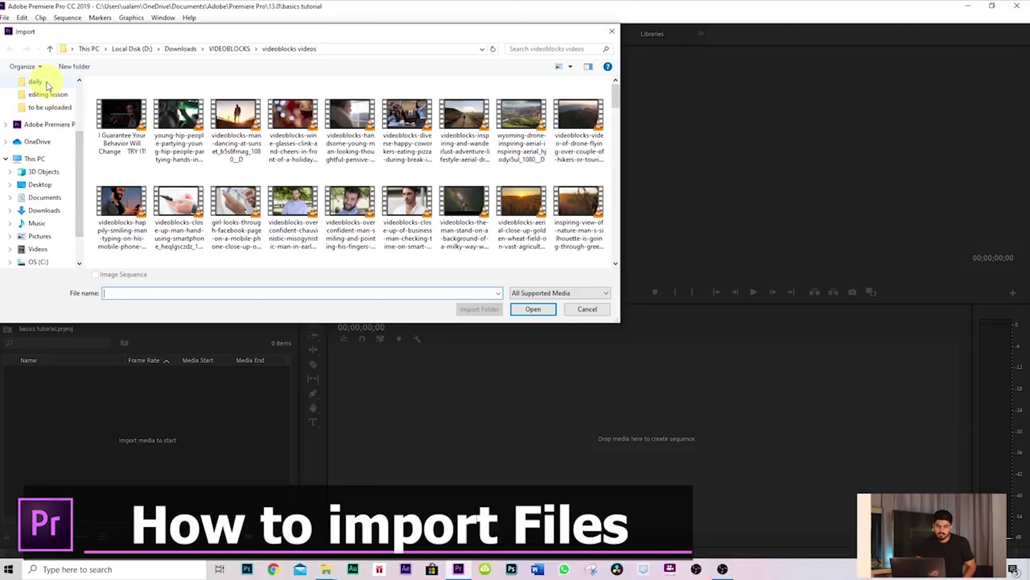
# - Import tik tok daily.MP4 and ZOOM0005_01.WAV from the Desktop daily folder
pyautogui.click(46, 82)
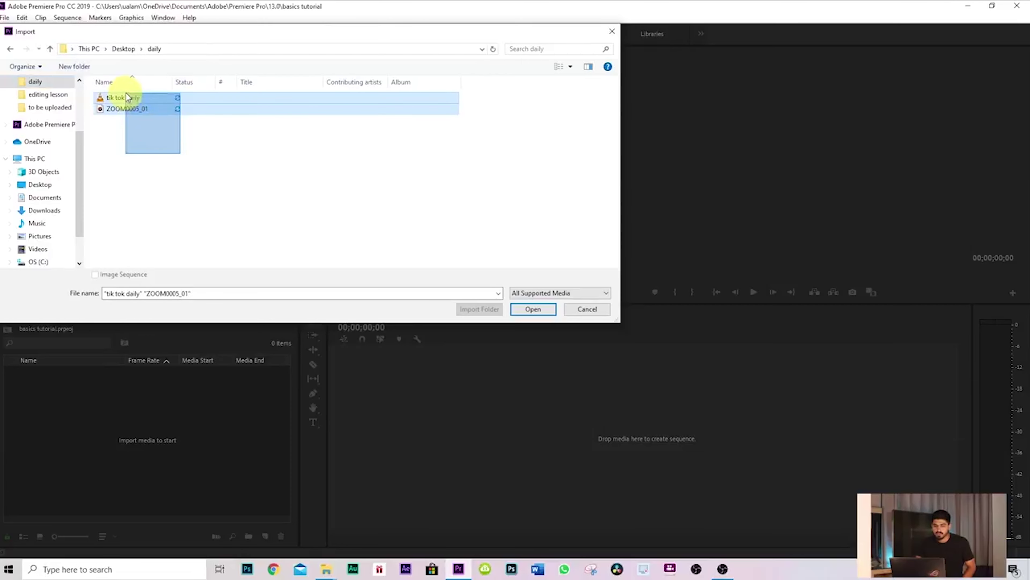
pyautogui.moveTo(142, 124); pyautogui.dragTo(111, 79)
pyautogui.click(534, 309)
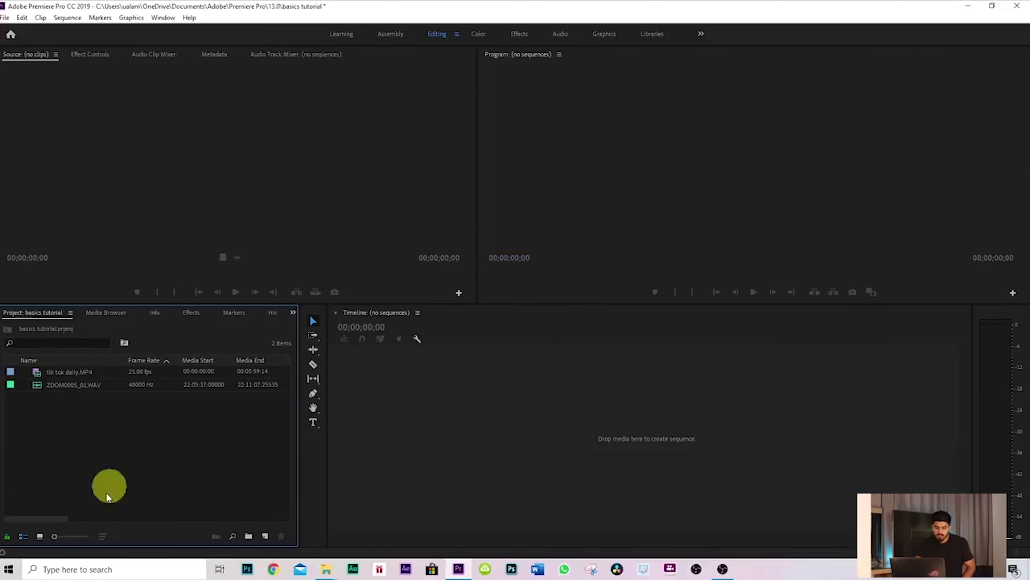
# - Switch the Project panel to Icon View and select both imported clips
pyautogui.click(42, 539)
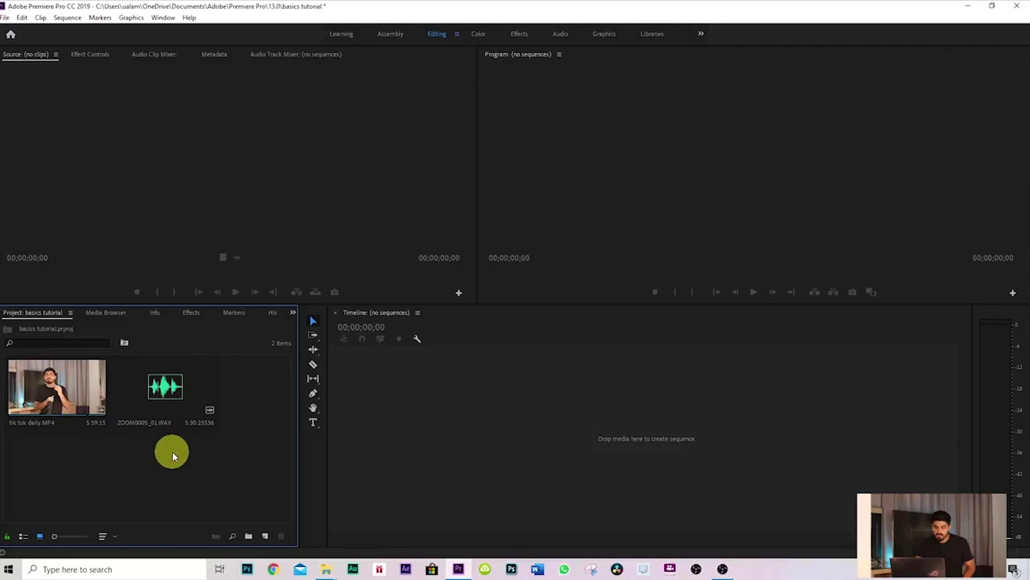
pyautogui.moveTo(173, 456); pyautogui.dragTo(82, 392)
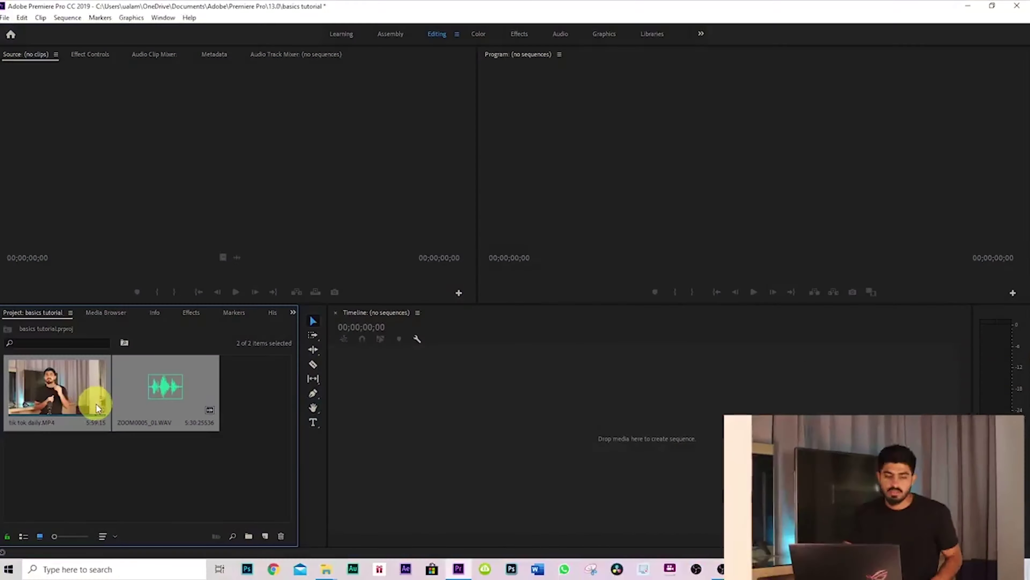
# - Merge tik tok daily.MP4 and ZOOM0005_01.WAV into one clip synced by Audio
pyautogui.rightClick(95, 404)
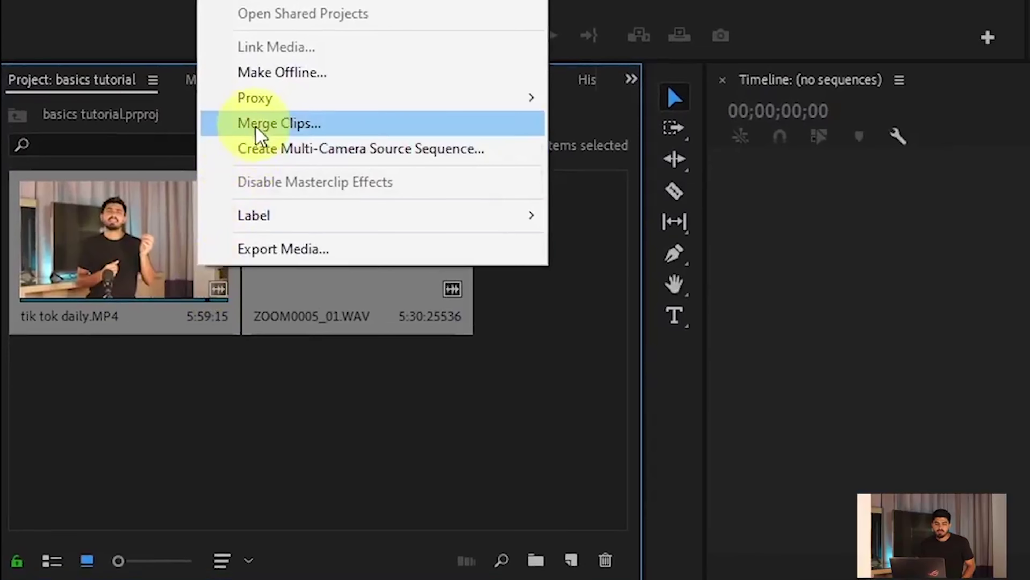
pyautogui.click(258, 126)
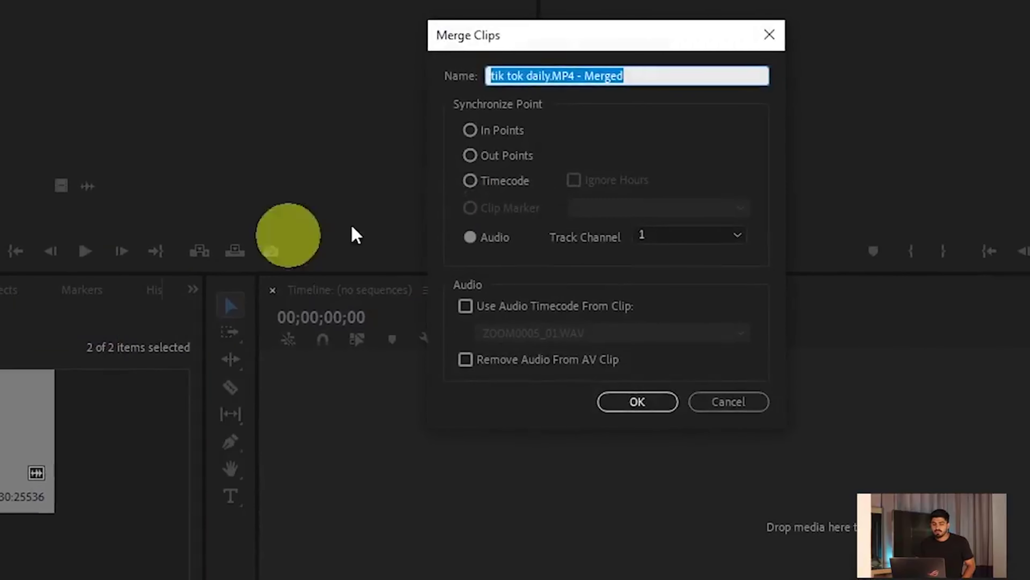
pyautogui.click(641, 401)
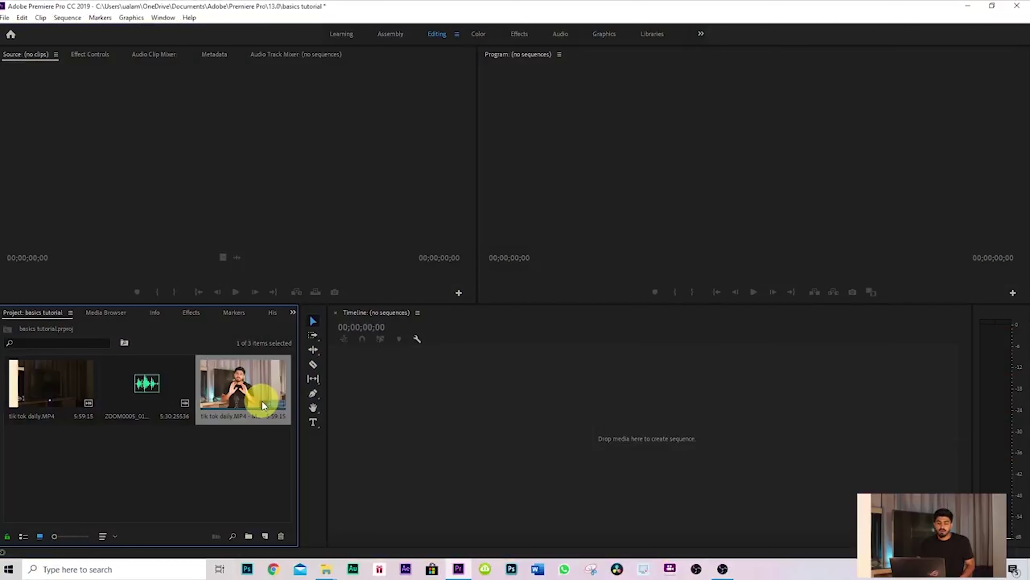
# - Load the merged tik tok daily.MP4 clip into the Source monitor, play it and scrub through
pyautogui.moveTo(238, 407); pyautogui.dragTo(189, 275)
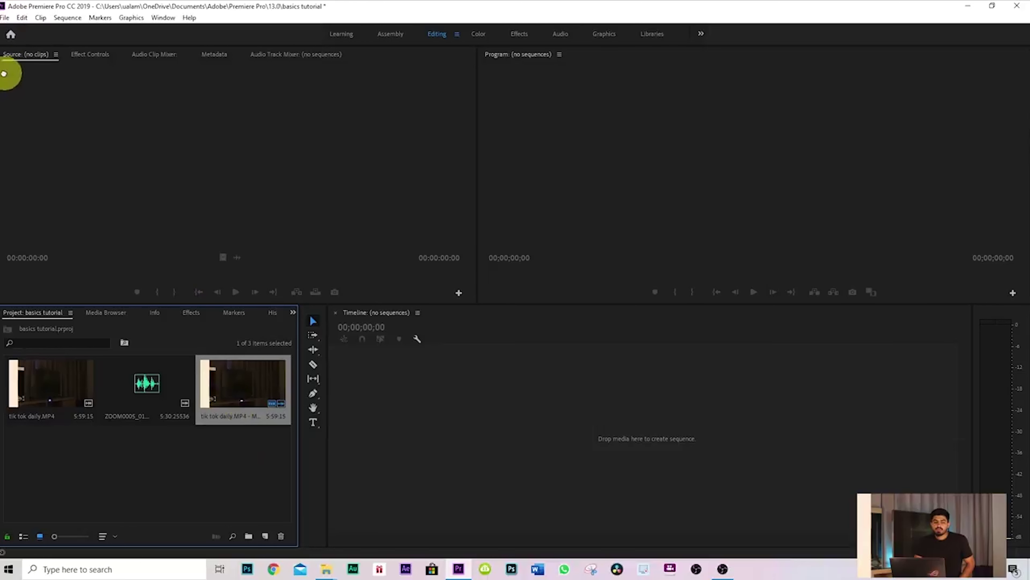
pyautogui.moveTo(130, 167); pyautogui.dragTo(130, 168)
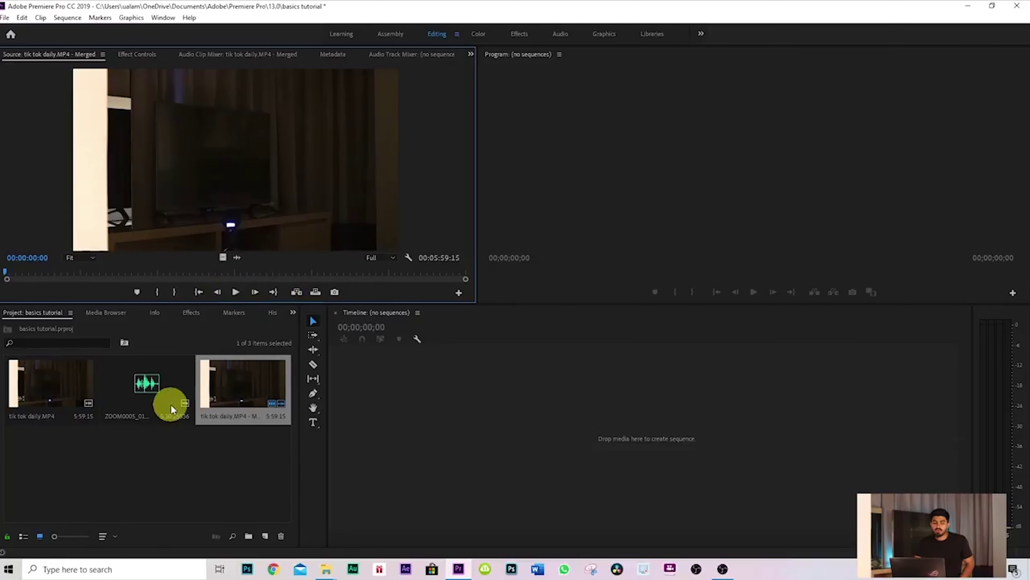
pyautogui.click(236, 292)
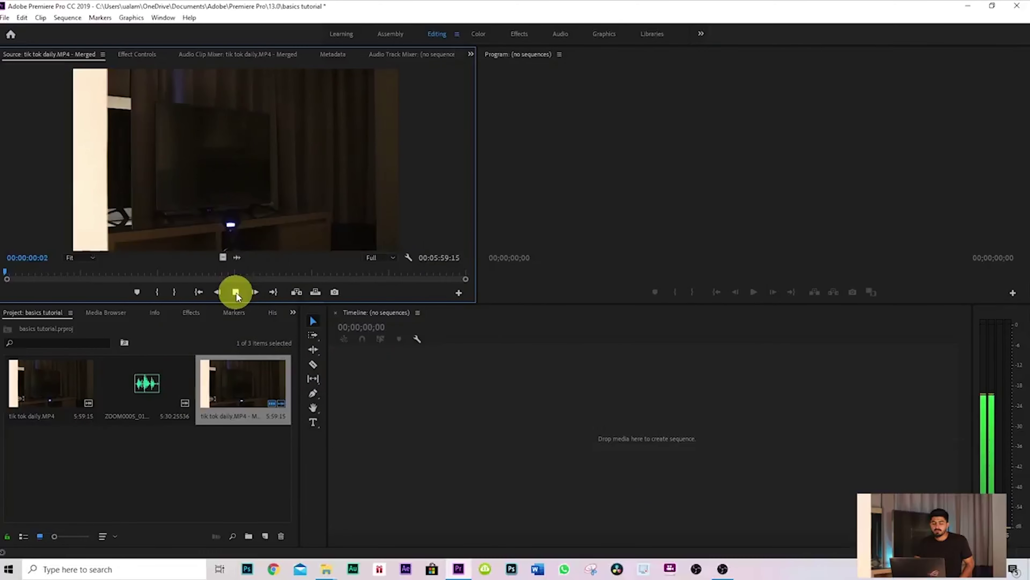
pyautogui.click(52, 277)
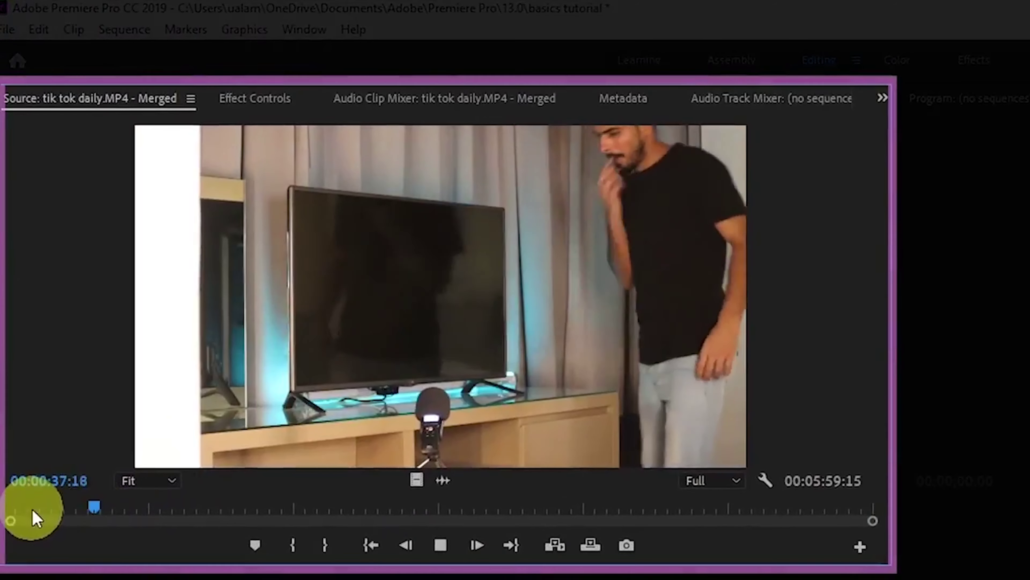
pyautogui.click(55, 509)
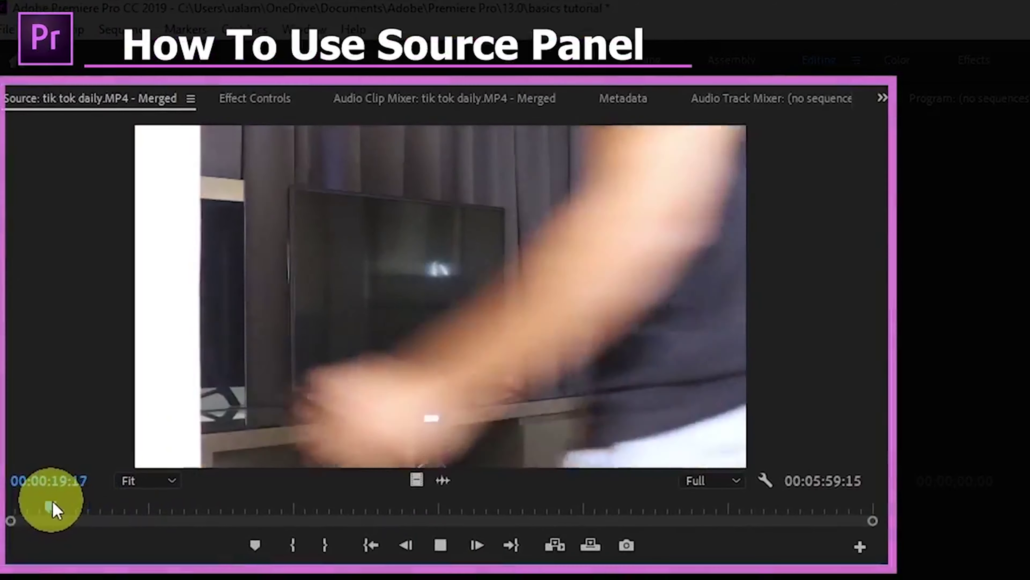
pyautogui.moveTo(70, 507); pyautogui.dragTo(128, 508)
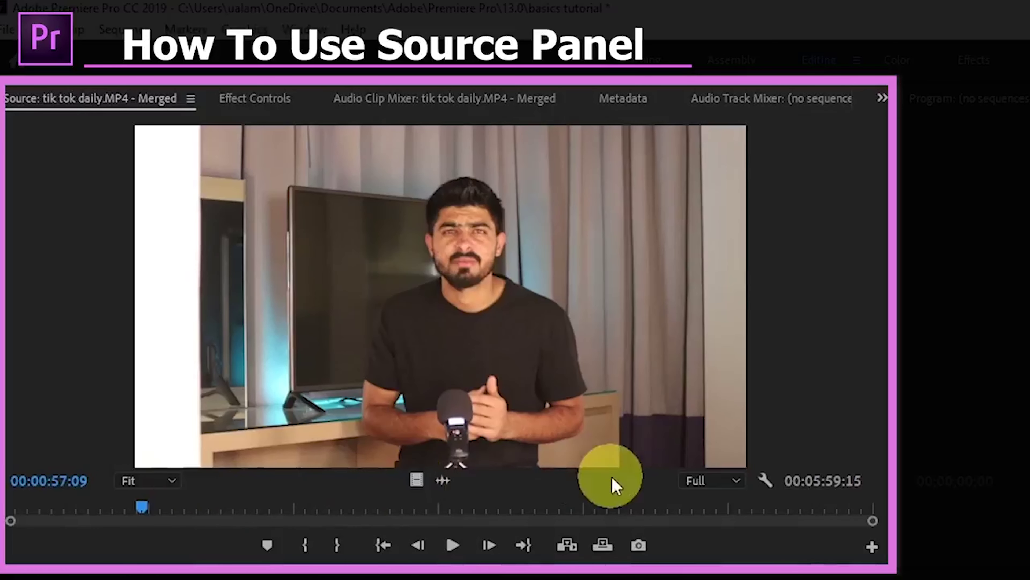
# - Add a marker, then set In and Out points marking a 00:00:39:19 range of the merged clip
pyautogui.click(271, 548)
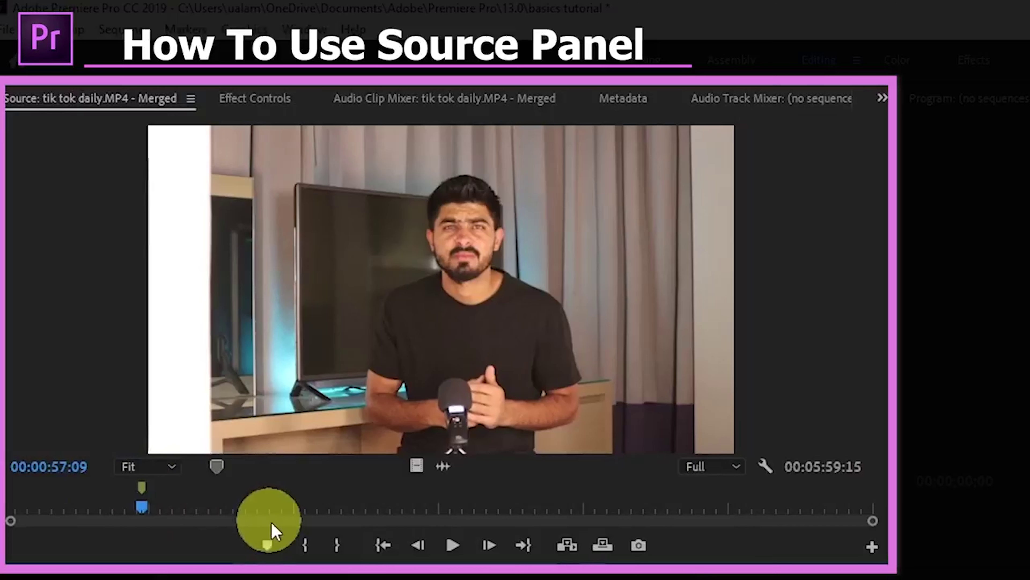
pyautogui.click(307, 546)
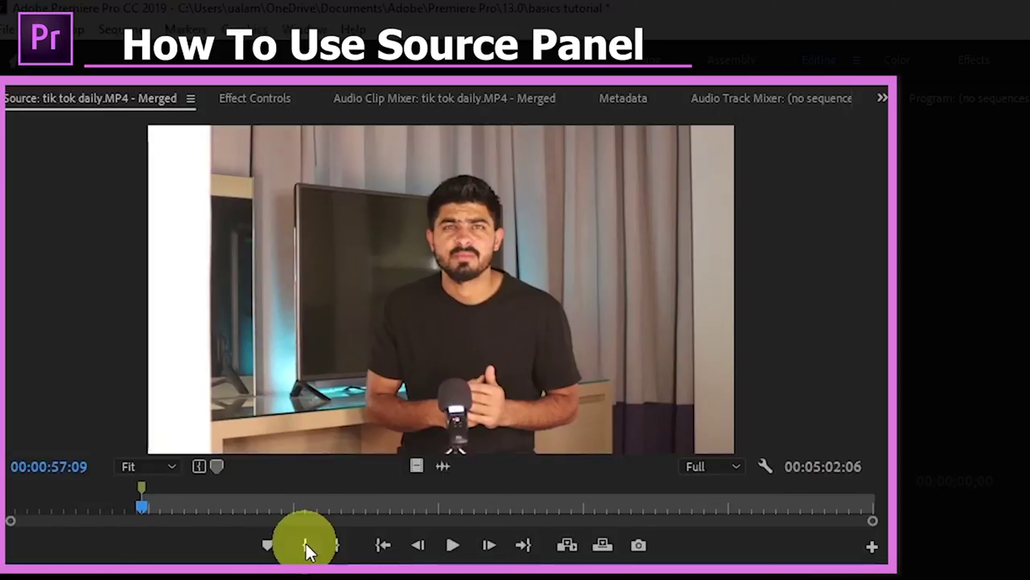
pyautogui.press('space')
pyautogui.press('space')
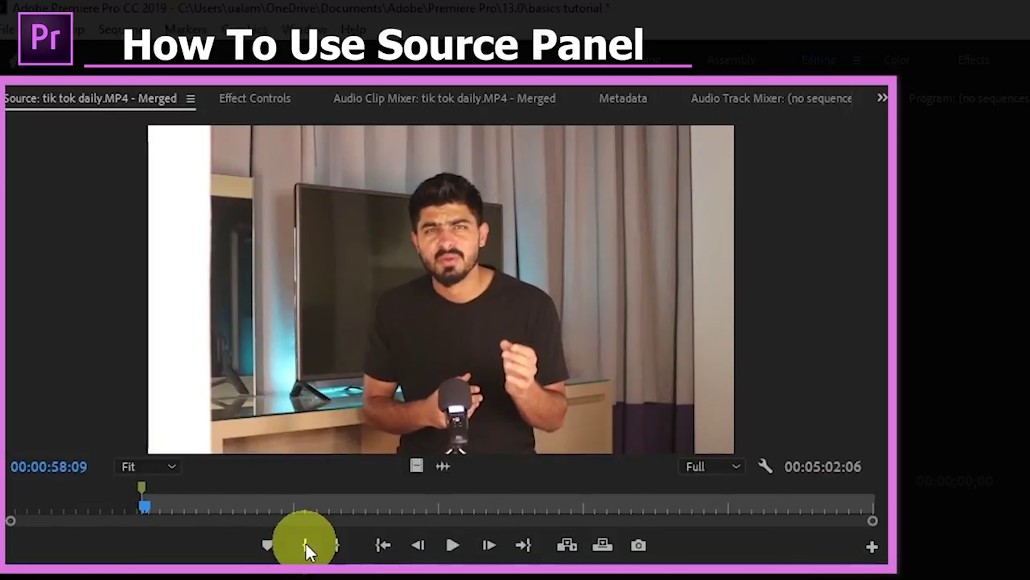
pyautogui.click(341, 545)
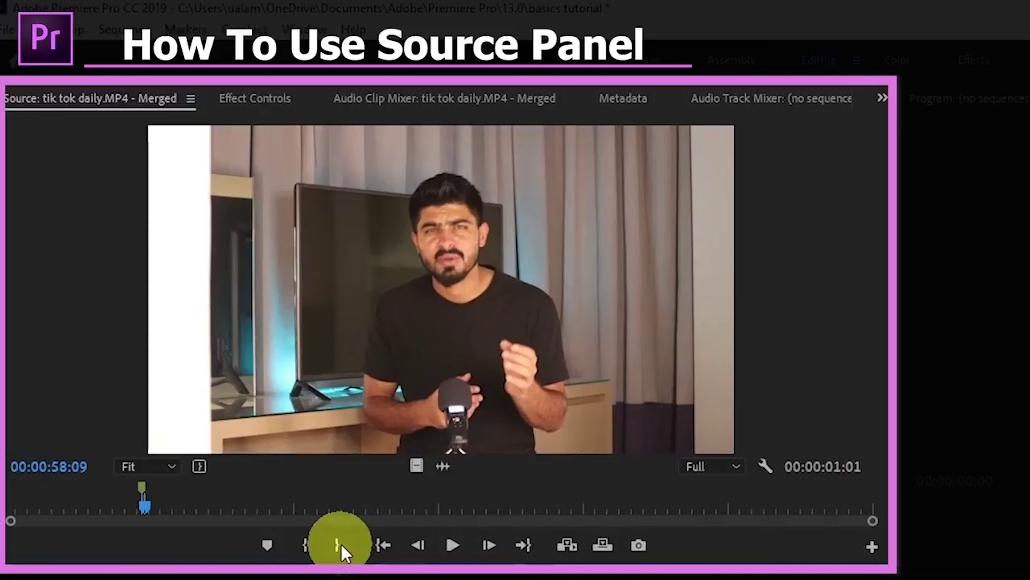
pyautogui.moveTo(117, 510); pyautogui.dragTo(221, 521)
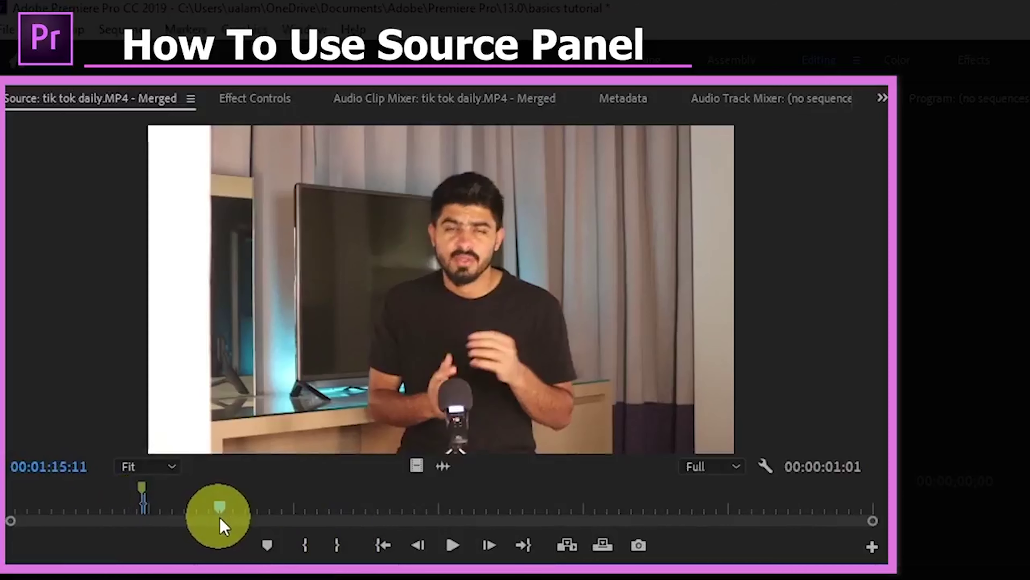
pyautogui.click(336, 545)
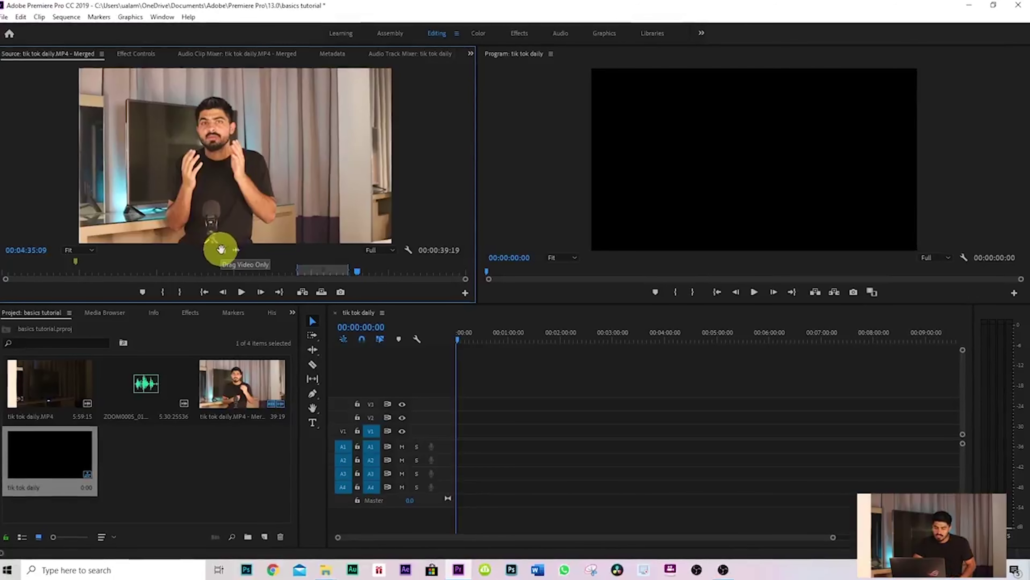
# - Drop only the clip's video onto V1, play it from about one minute, then delete it
pyautogui.moveTo(222, 249); pyautogui.dragTo(503, 444)
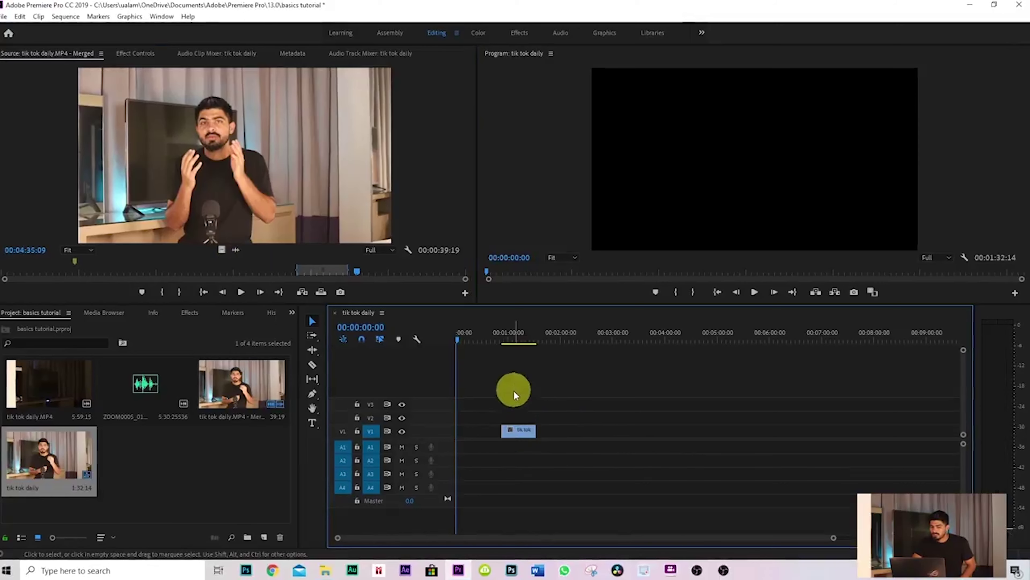
pyautogui.click(512, 337)
pyautogui.press('space')
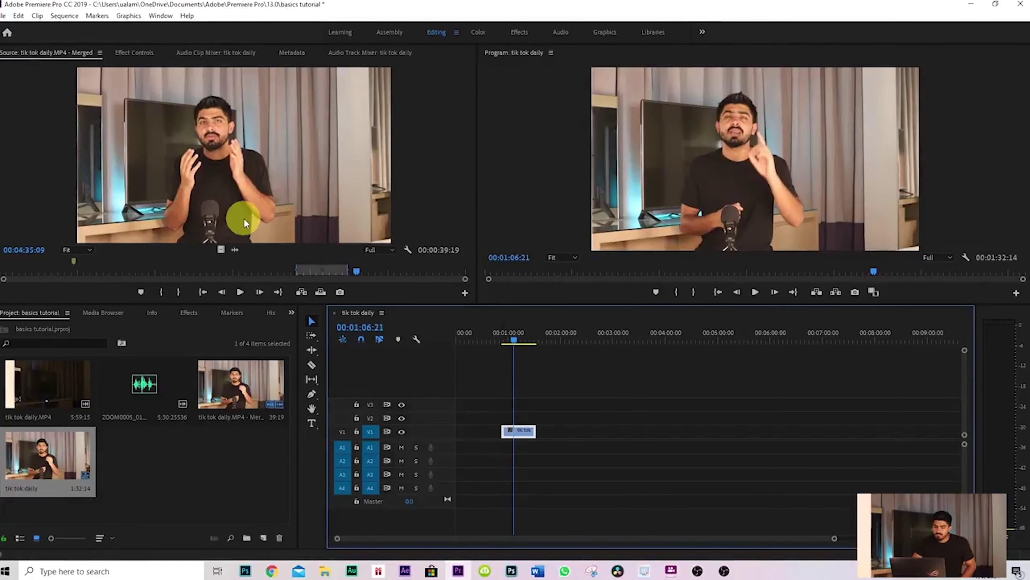
pyautogui.press('Delete')
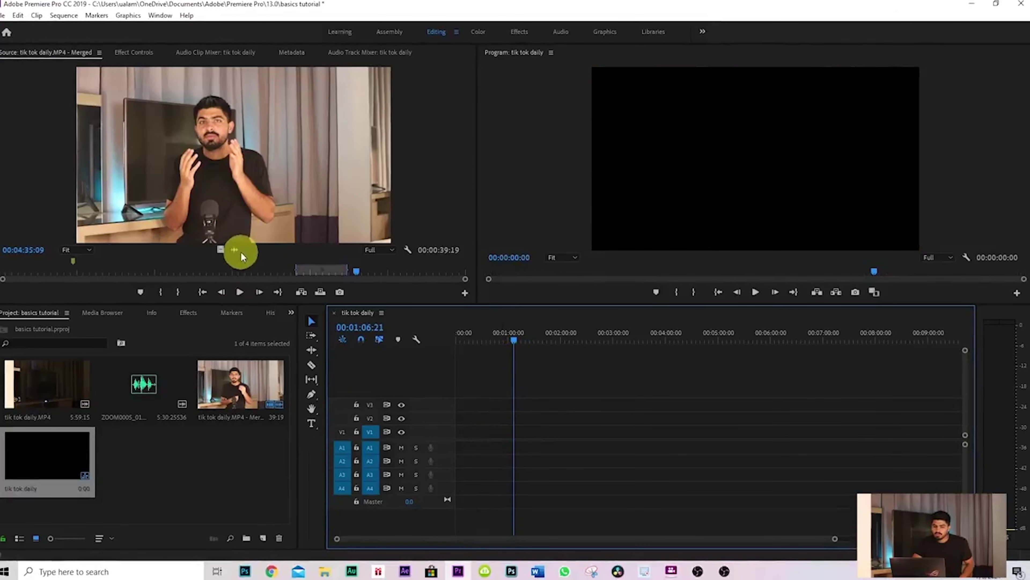
# - Put the clip's audio onto A1–A4, play it, then remove all four audio clips
pyautogui.moveTo(234, 250); pyautogui.dragTo(497, 450)
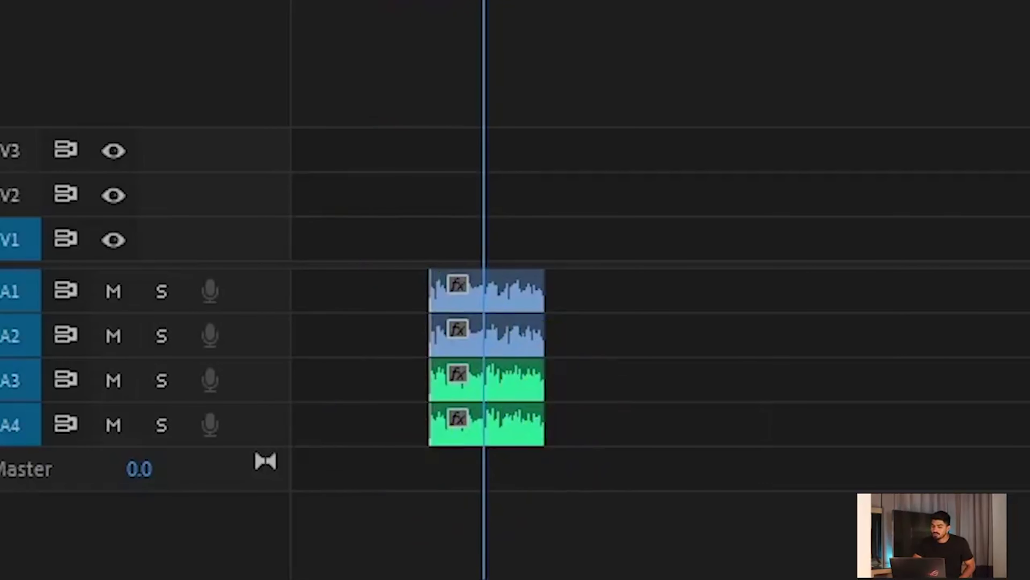
pyautogui.press('Up')
pyautogui.press('space')
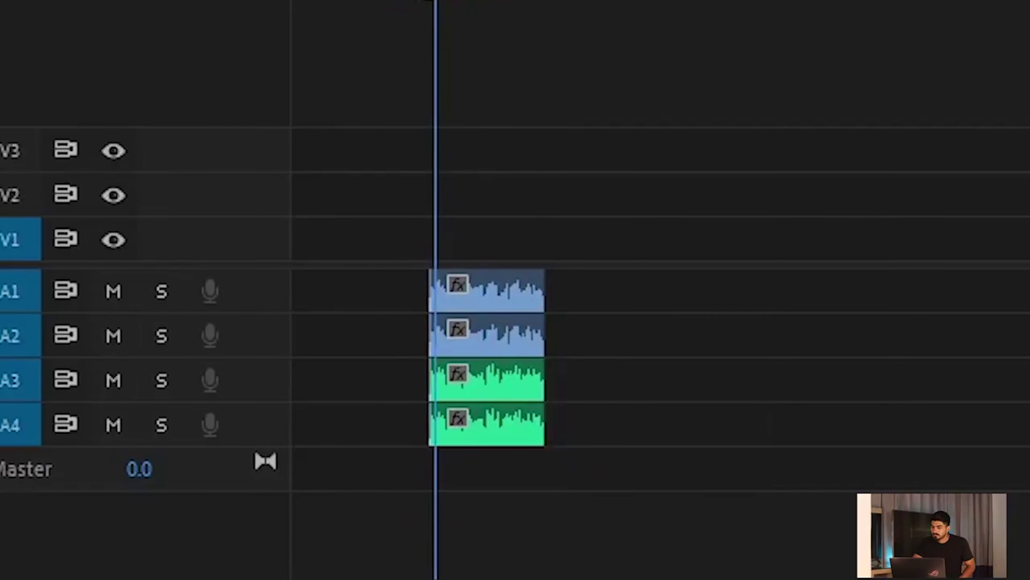
pyautogui.hotkey('ctrl', 'a')
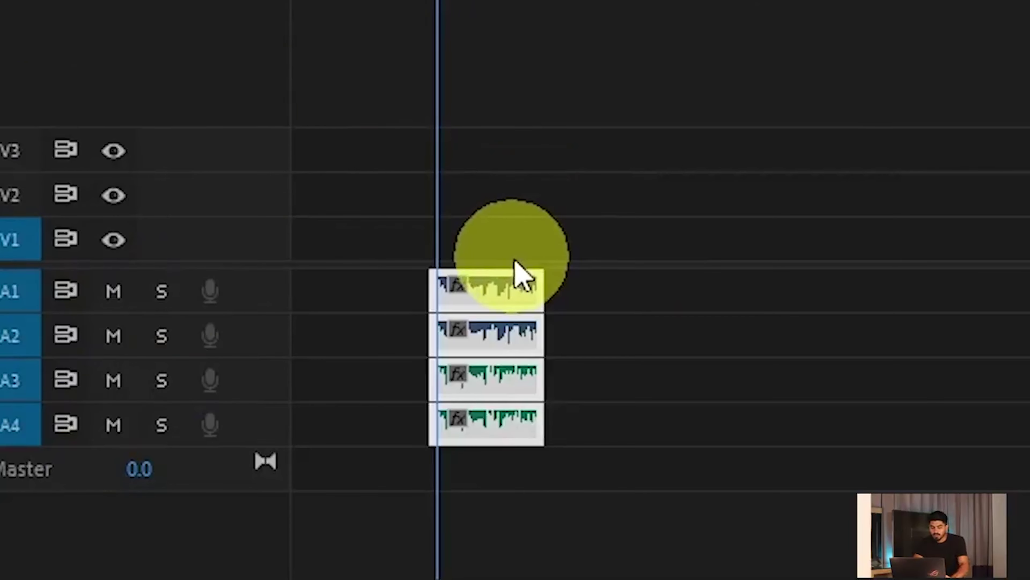
pyautogui.hotkey('ctrl', 'z')
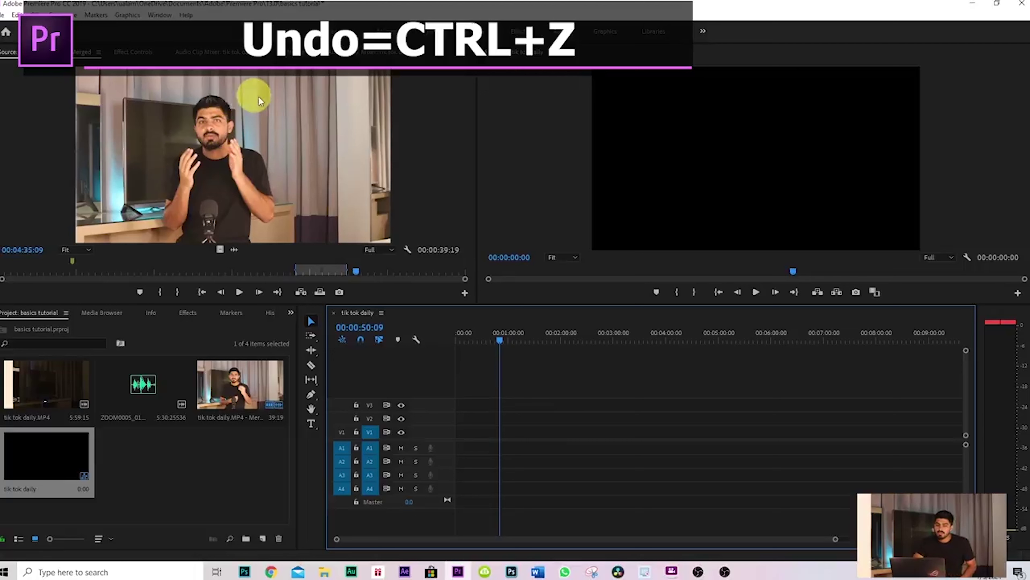
# - Drag the full marked clip onto V1 and A1–A4, aligned at 00:00, and preview it
pyautogui.click(222, 145)
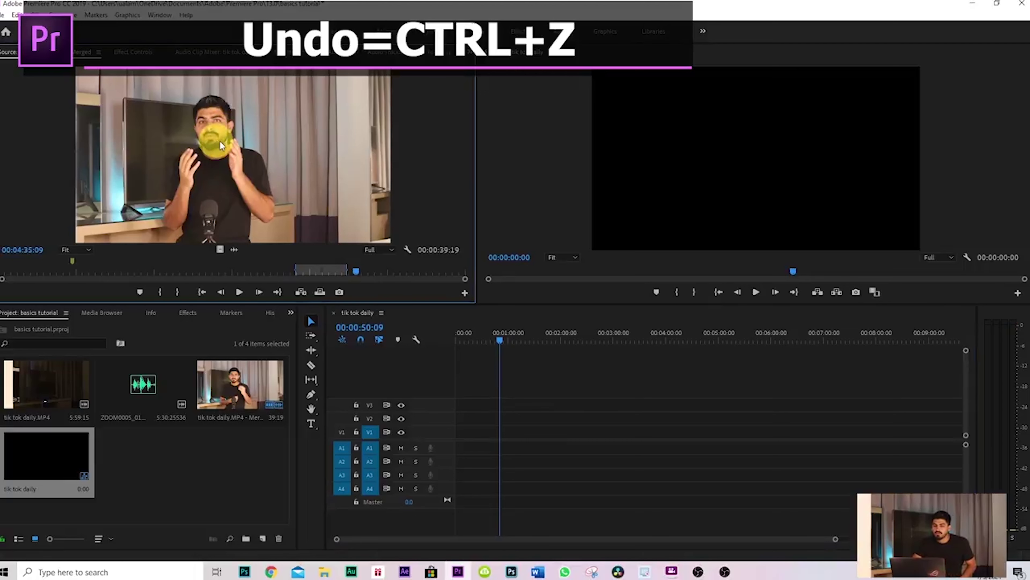
pyautogui.moveTo(221, 146); pyautogui.dragTo(450, 440)
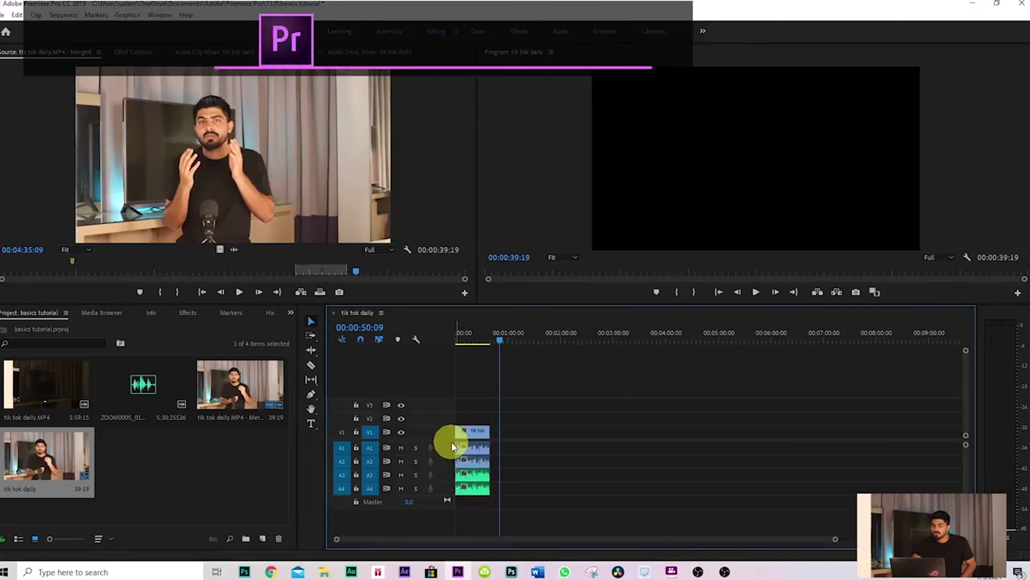
pyautogui.click(467, 341)
pyautogui.press('space')
pyautogui.click(472, 408)
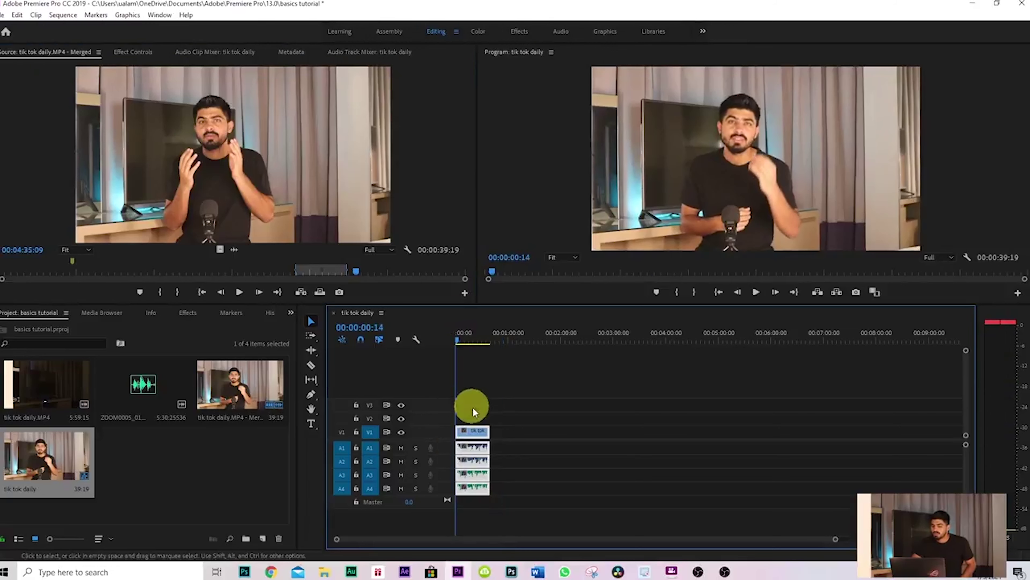
pyautogui.moveTo(480, 430); pyautogui.dragTo(463, 432)
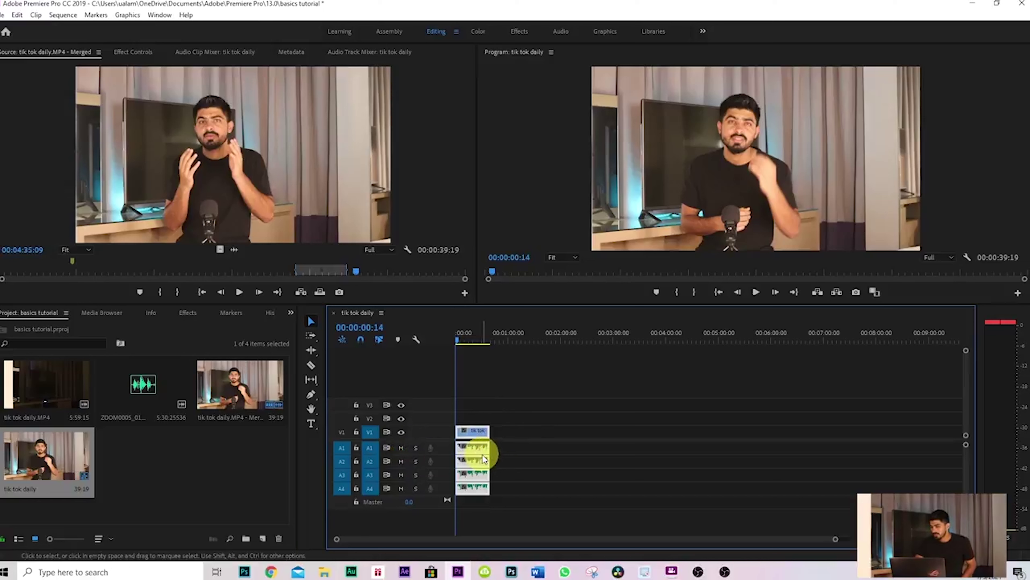
# - Play the sequence and try soloing track A1, then turn solo back off
pyautogui.press('space')
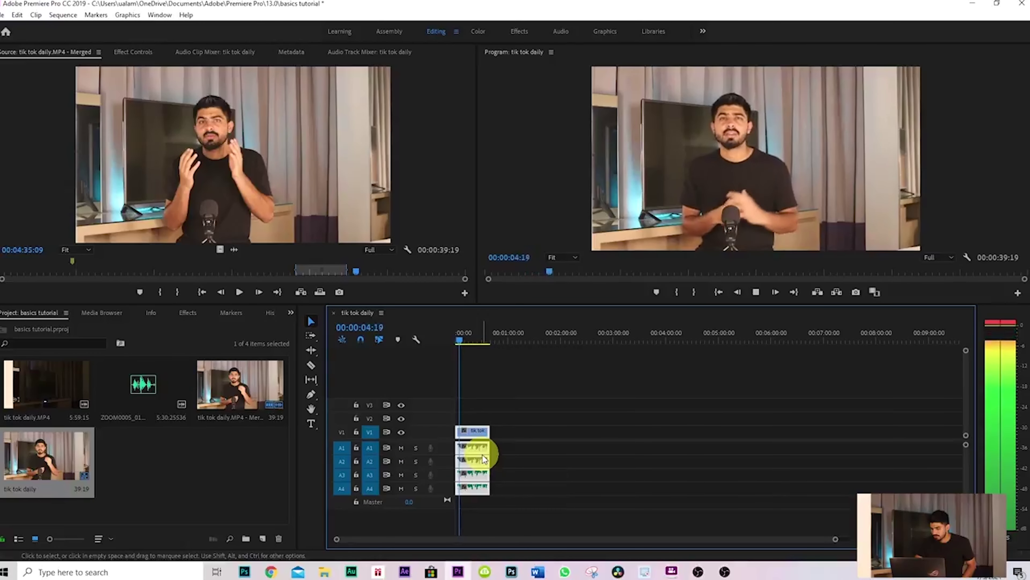
pyautogui.press('space')
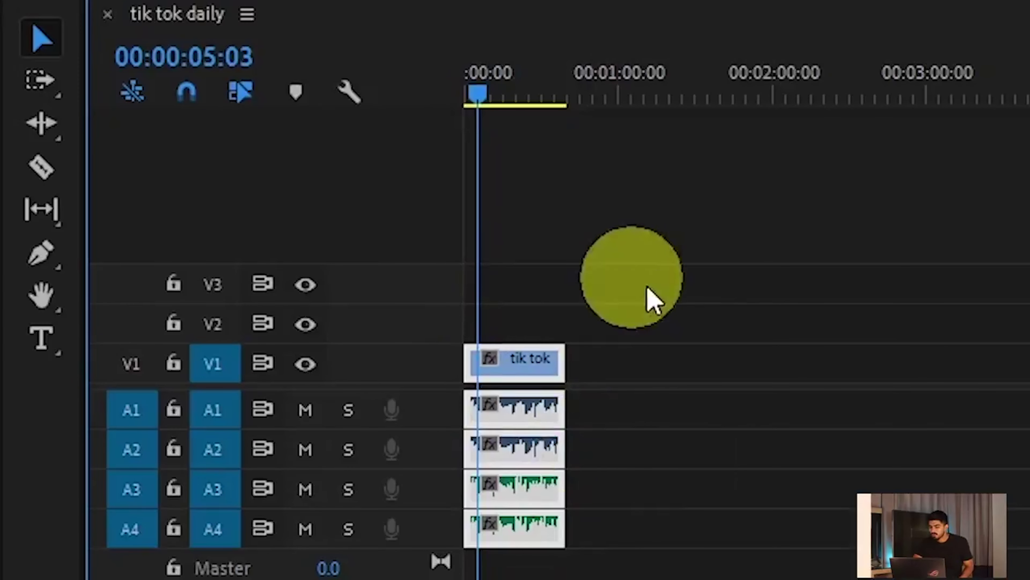
pyautogui.click(704, 419)
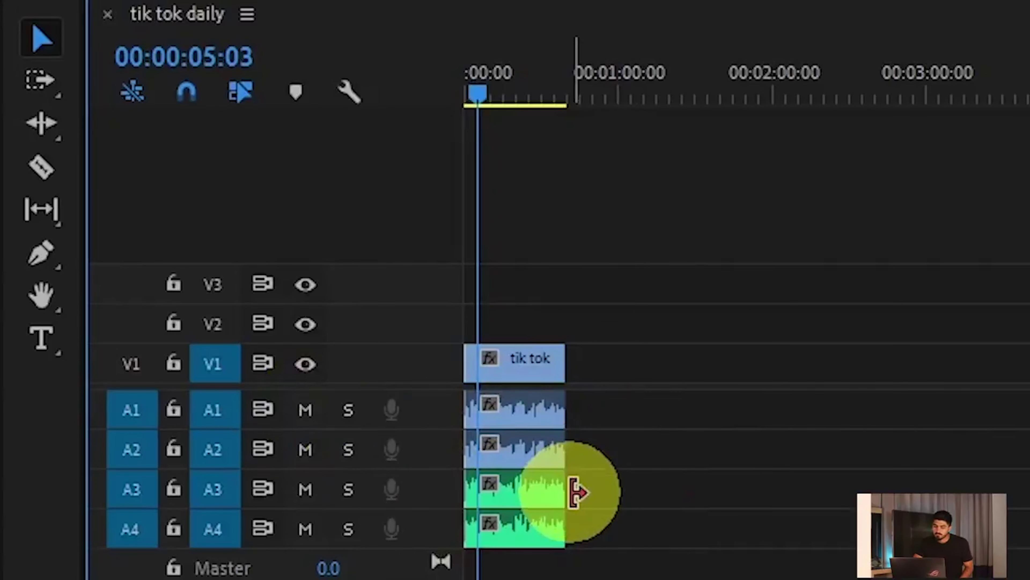
pyautogui.click(350, 411)
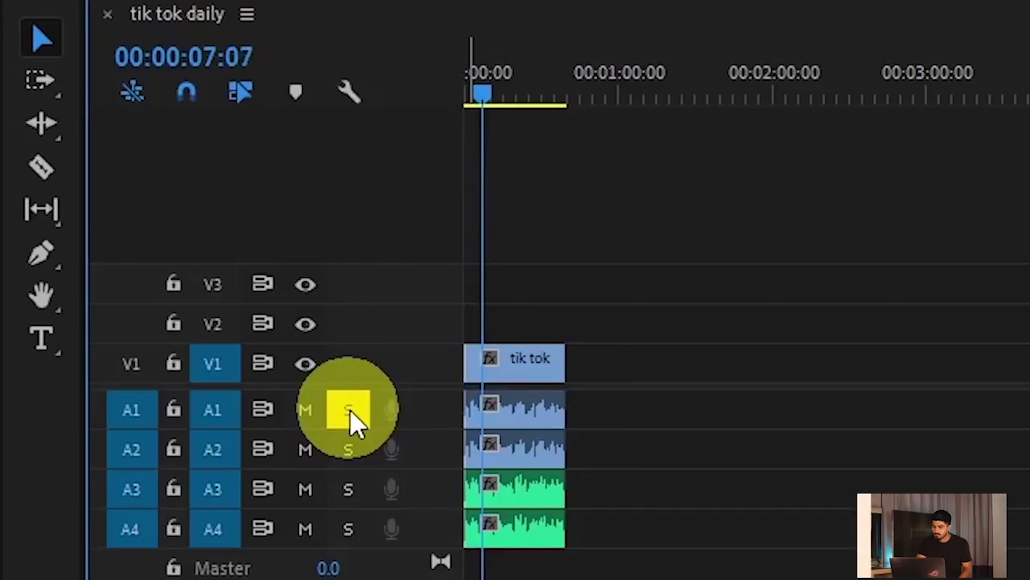
pyautogui.click(348, 409)
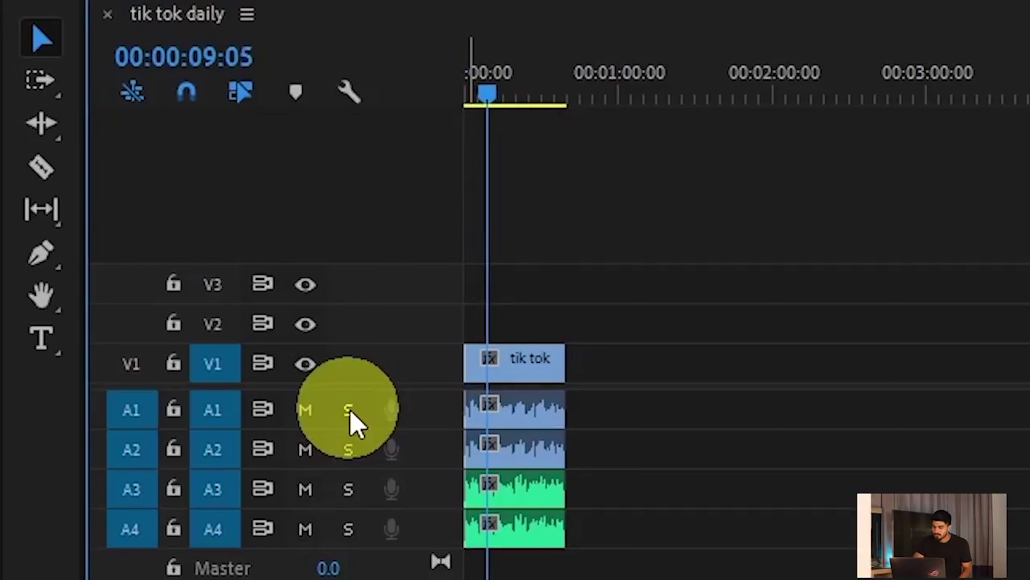
# - Mute audio tracks A1 and A2, play back to confirm, and select the A1 clip
pyautogui.hotkey('ctrl', 'a')
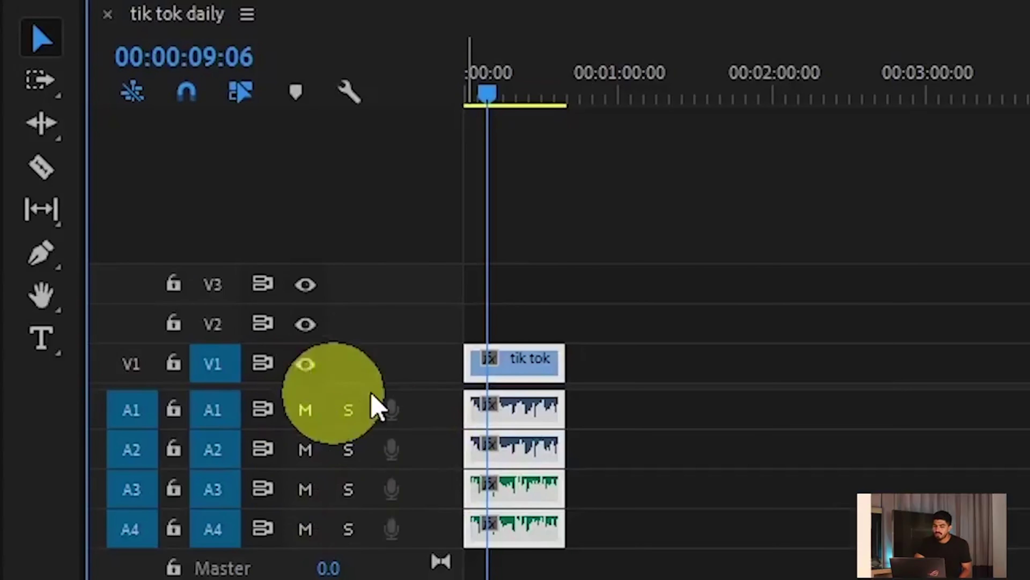
pyautogui.click(305, 410)
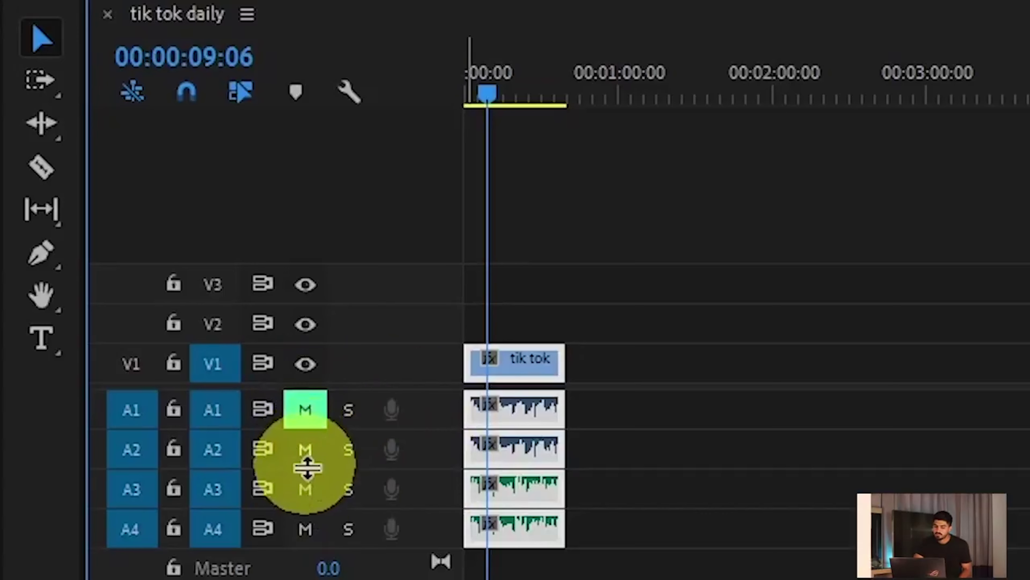
pyautogui.click(306, 449)
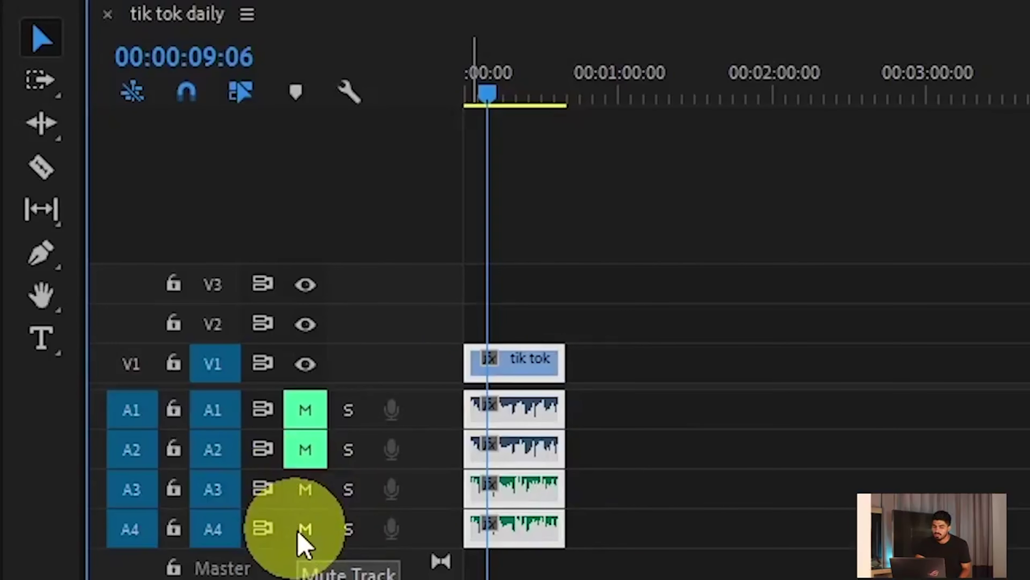
pyautogui.press('space')
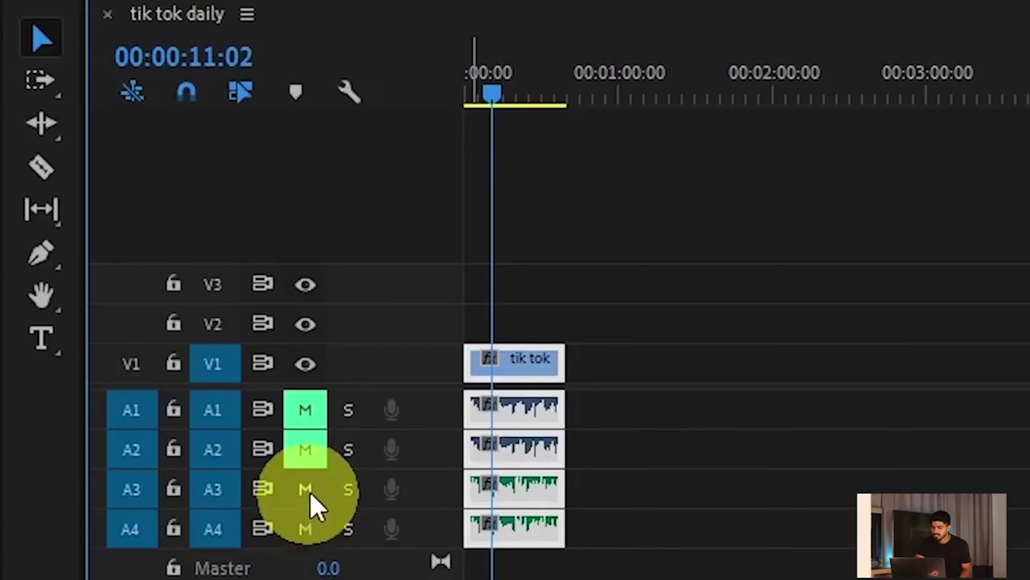
pyautogui.click(306, 450)
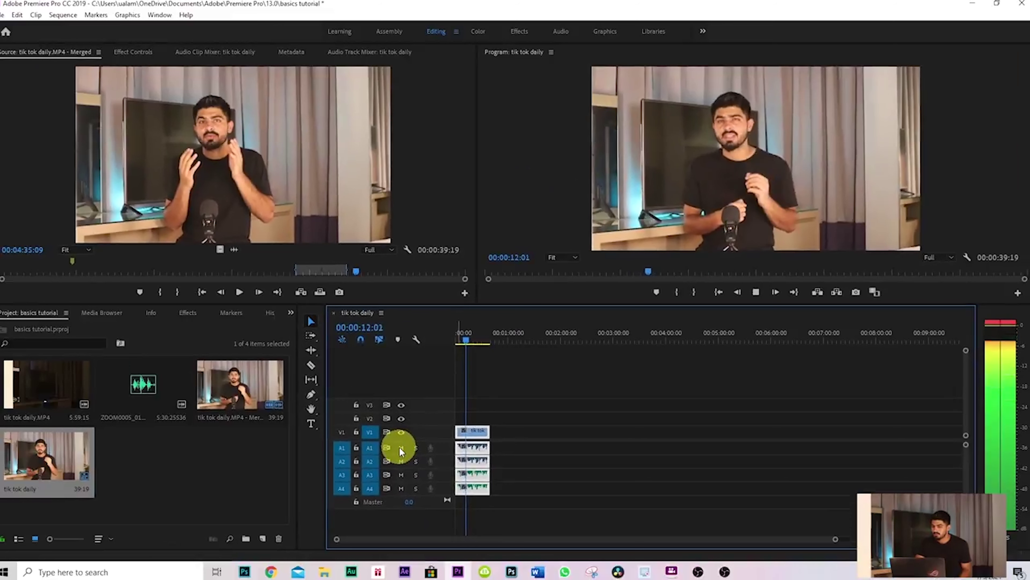
pyautogui.click(401, 447)
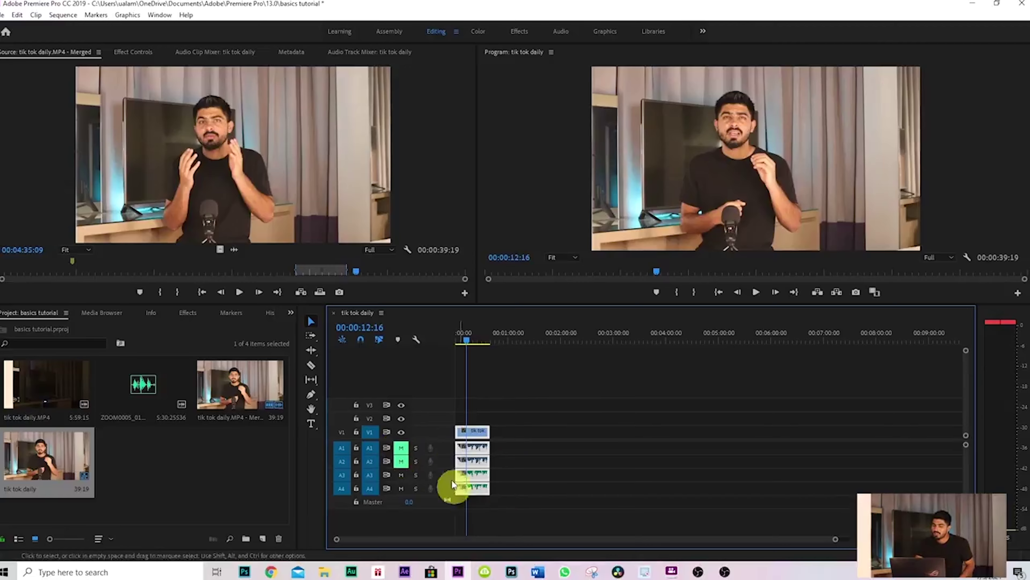
pyautogui.press('space')
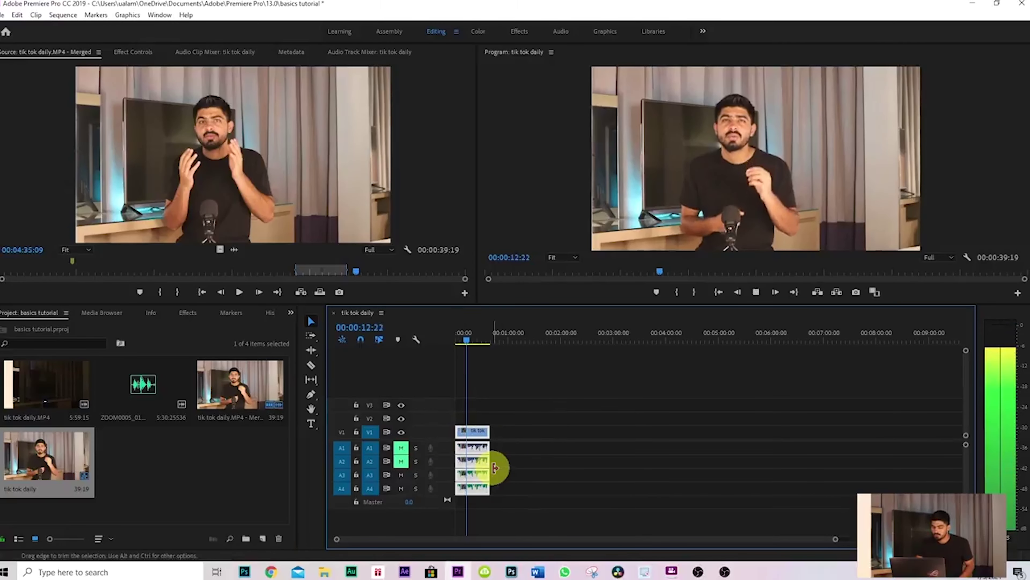
pyautogui.press('space')
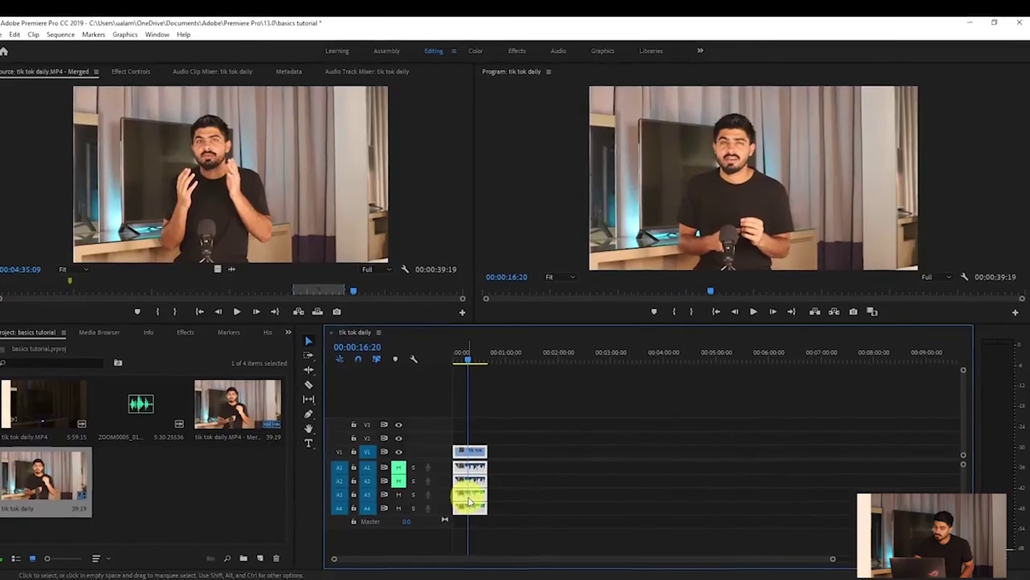
pyautogui.click(398, 467)
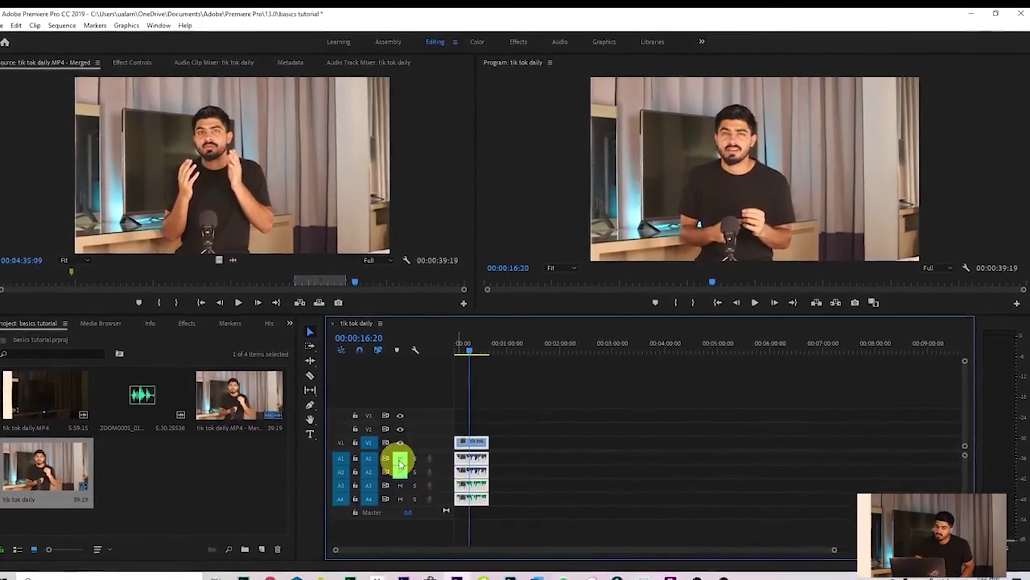
pyautogui.click(480, 465)
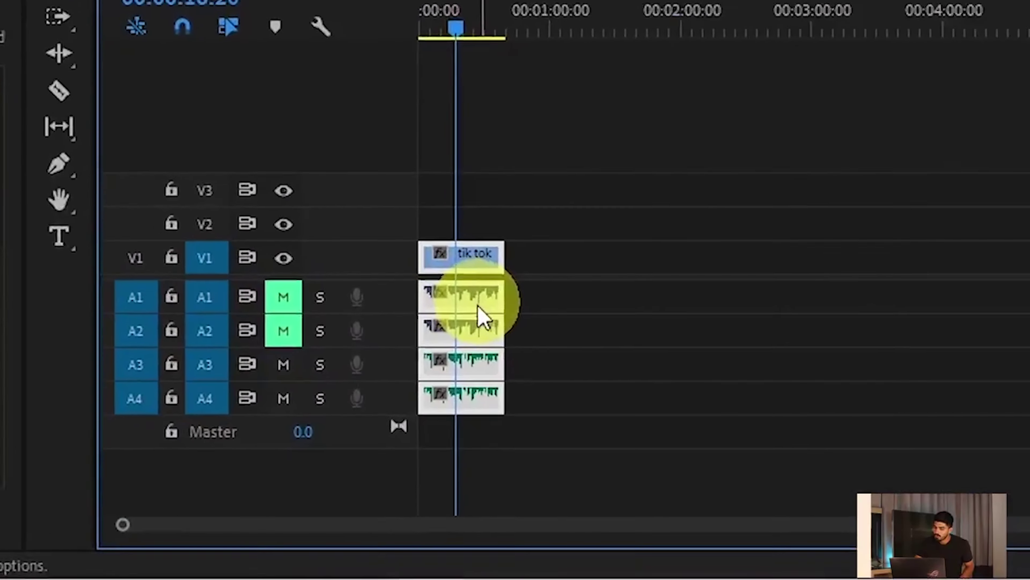
# - Enlarge track A1 and drag the camera clip's volume rubber band down toward -∞ dB
pyautogui.moveTo(389, 313); pyautogui.dragTo(382, 392)
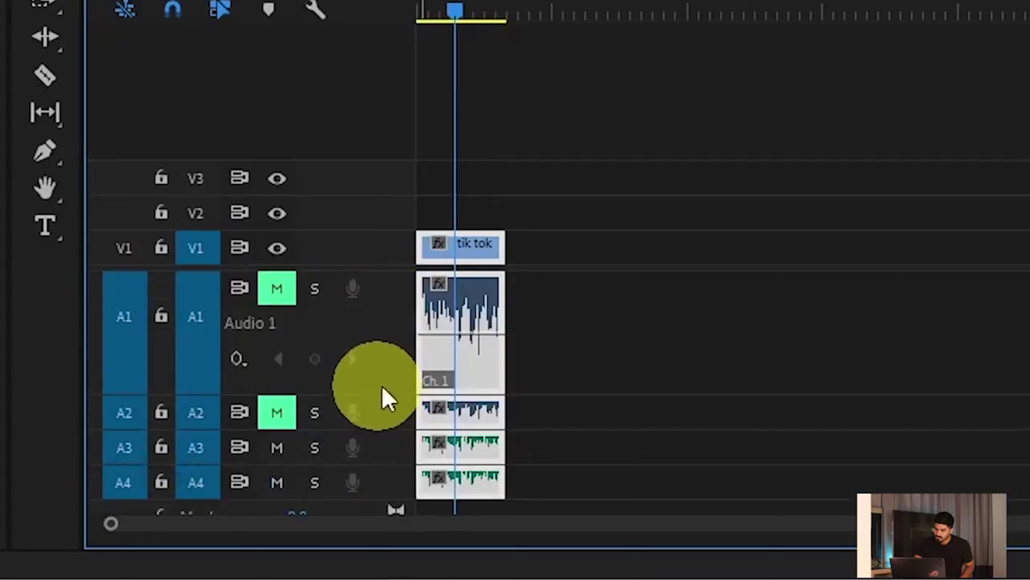
pyautogui.moveTo(473, 343)
pyautogui.mouseDown()
pyautogui.moveTo(471, 388)
pyautogui.moveTo(467, 333)
pyautogui.mouseUp()
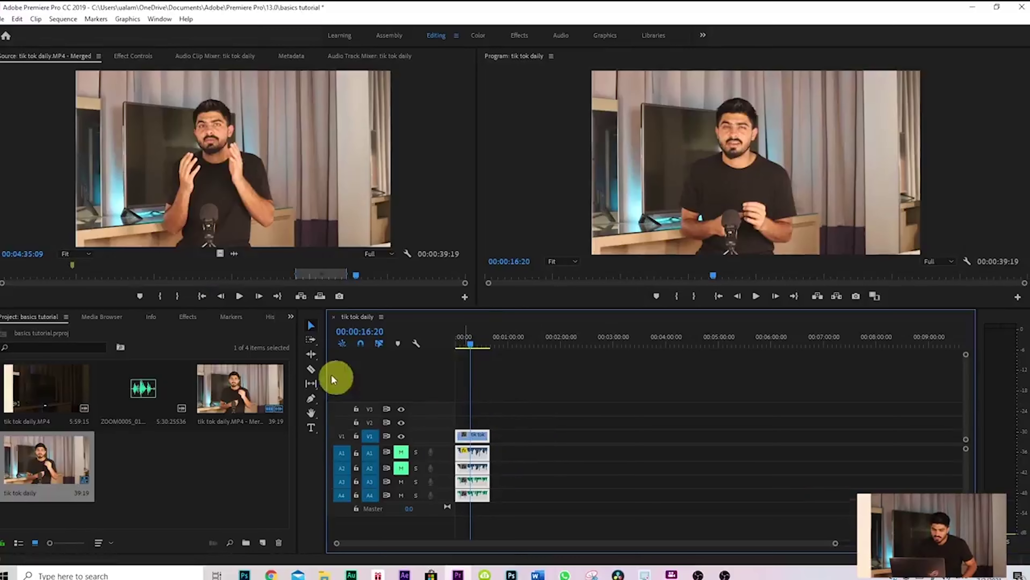
pyautogui.click(240, 296)
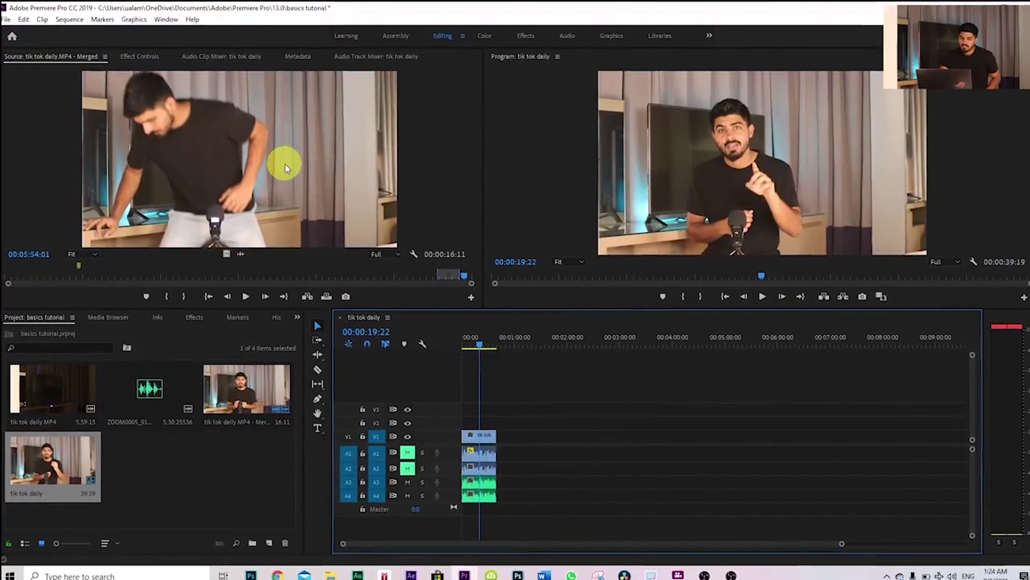
# - Drop the Source monitor clip with its audio onto V1 near 1:00 and set it to frame size
pyautogui.moveTo(286, 169); pyautogui.dragTo(526, 442)
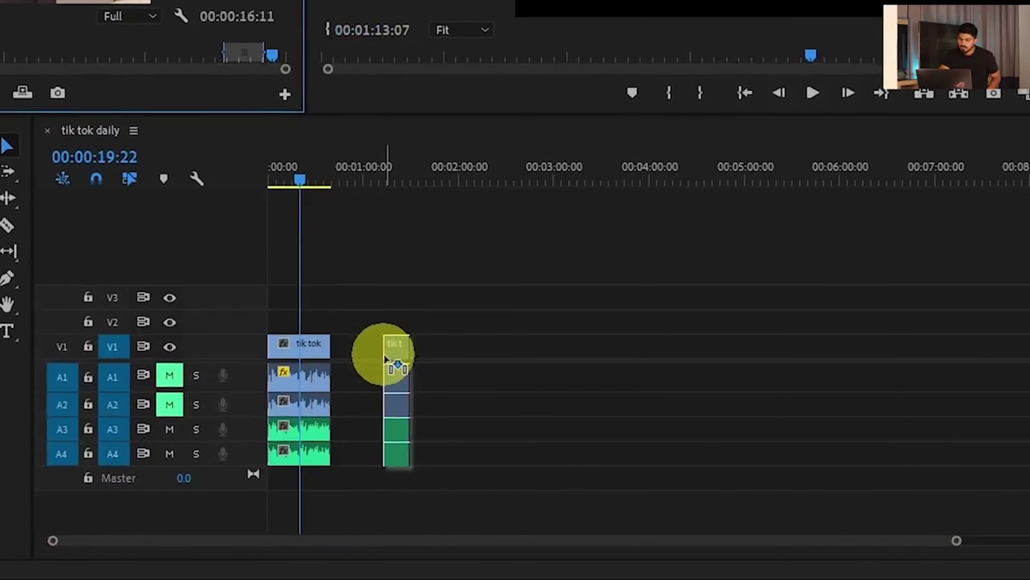
pyautogui.moveTo(385, 357); pyautogui.dragTo(386, 359)
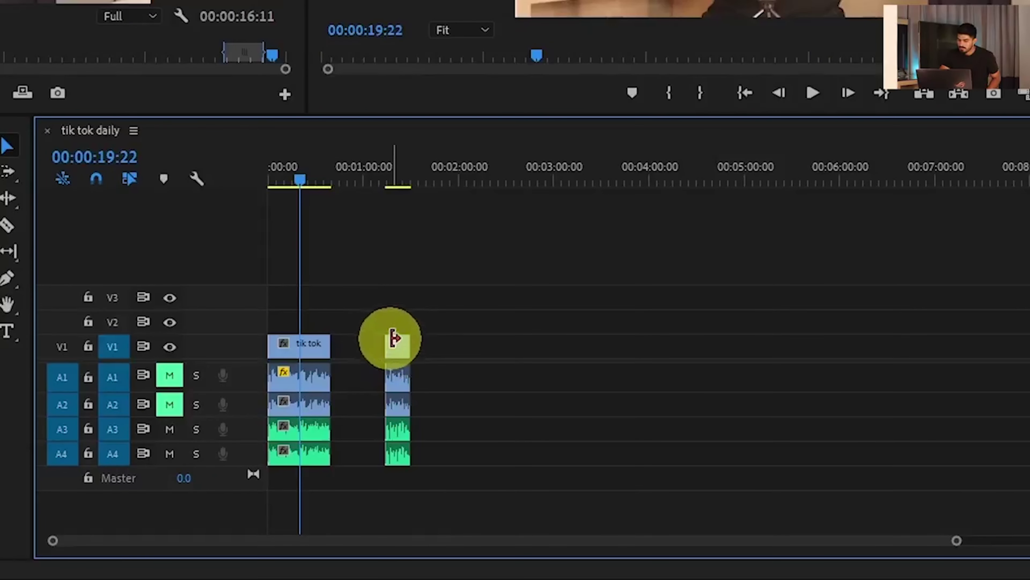
pyautogui.rightClick(399, 356)
pyautogui.click(683, 350)
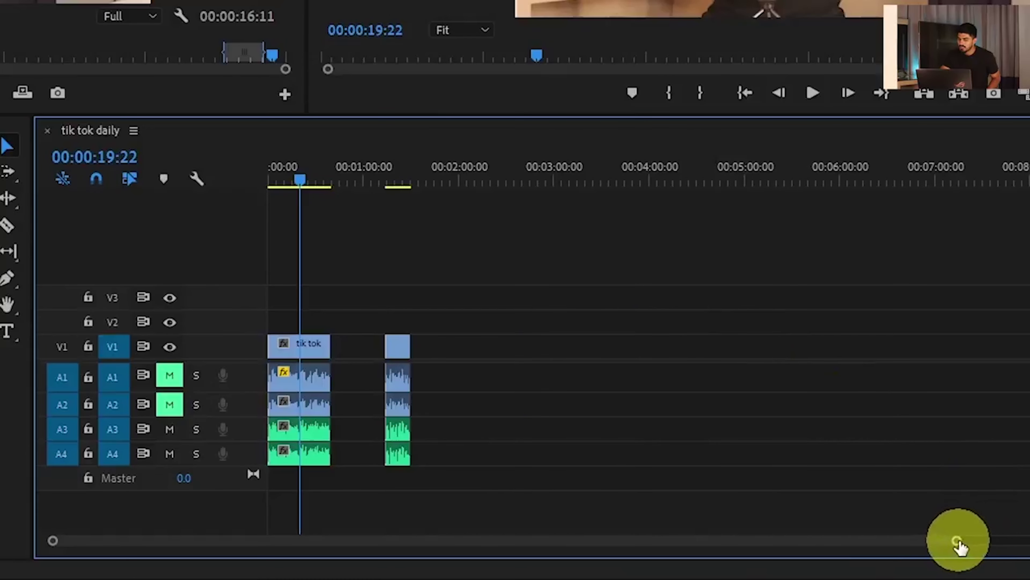
# - Zoom the timeline, preview playback briefly, and select the linked video and audio clip
pyautogui.moveTo(955, 544)
pyautogui.mouseDown()
pyautogui.moveTo(551, 542)
pyautogui.moveTo(565, 538)
pyautogui.moveTo(448, 526)
pyautogui.mouseUp()
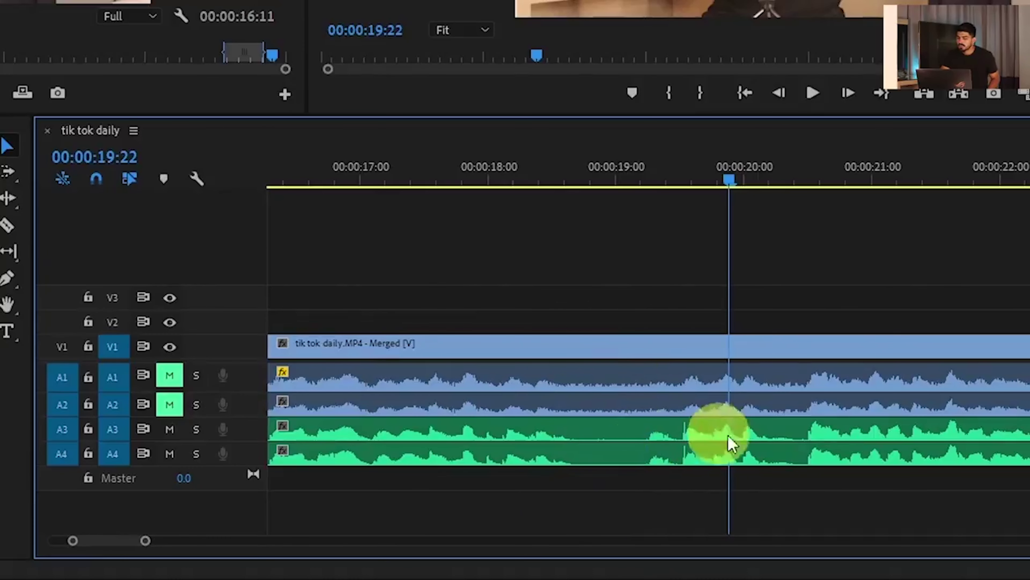
pyautogui.press('space')
pyautogui.press('space')
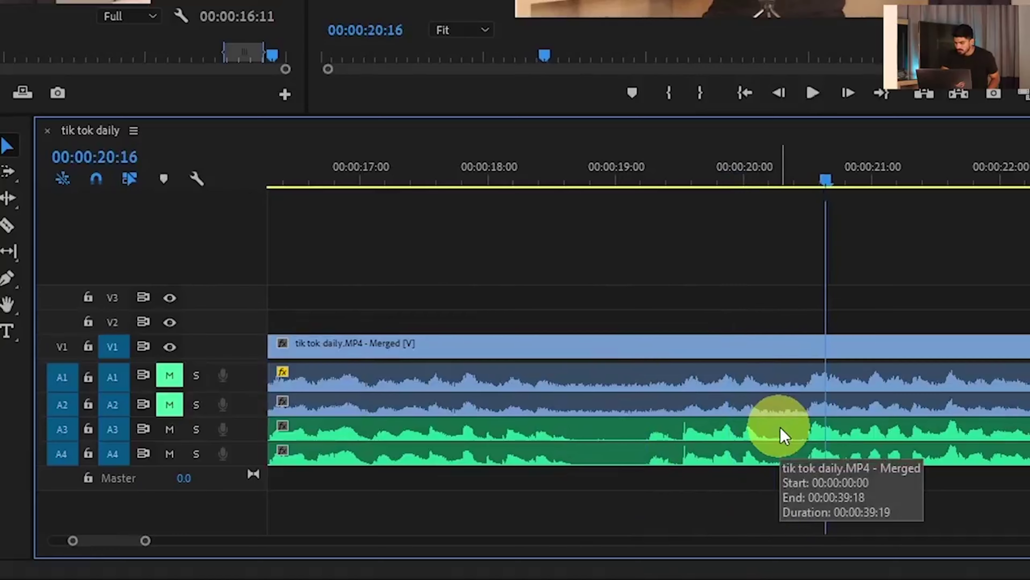
pyautogui.click(733, 454)
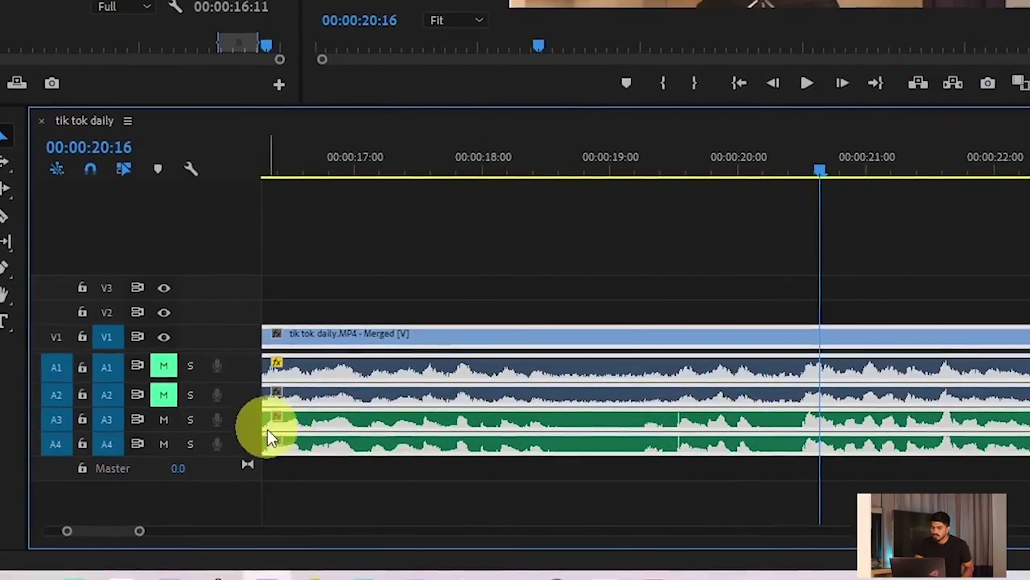
# - Heighten the A3 and A4 tracks, switch to the Pen tool, and zoom in around 20 seconds
pyautogui.moveTo(242, 429); pyautogui.dragTo(242, 454)
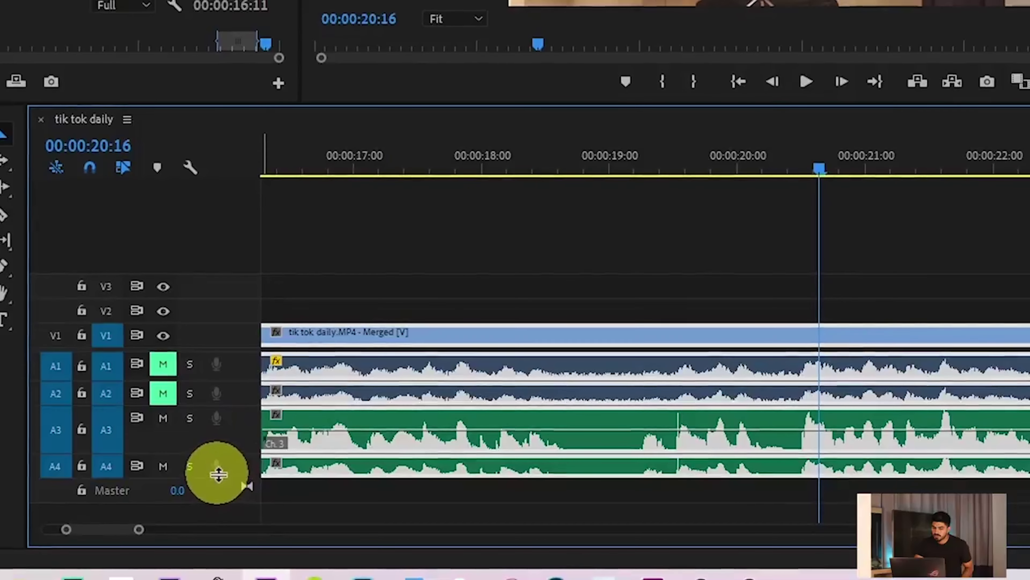
pyautogui.moveTo(220, 482); pyautogui.dragTo(224, 492)
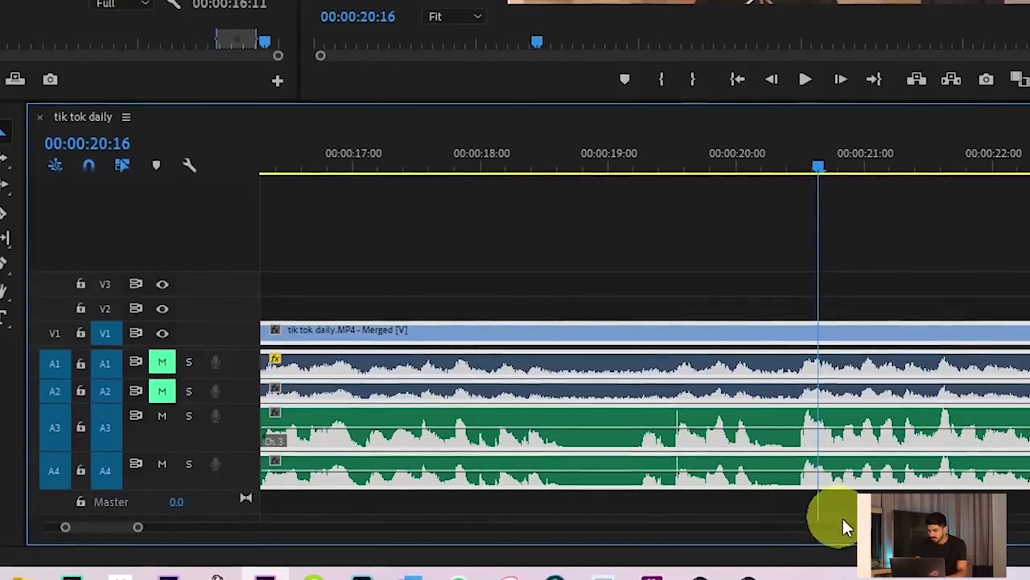
pyautogui.press('p')
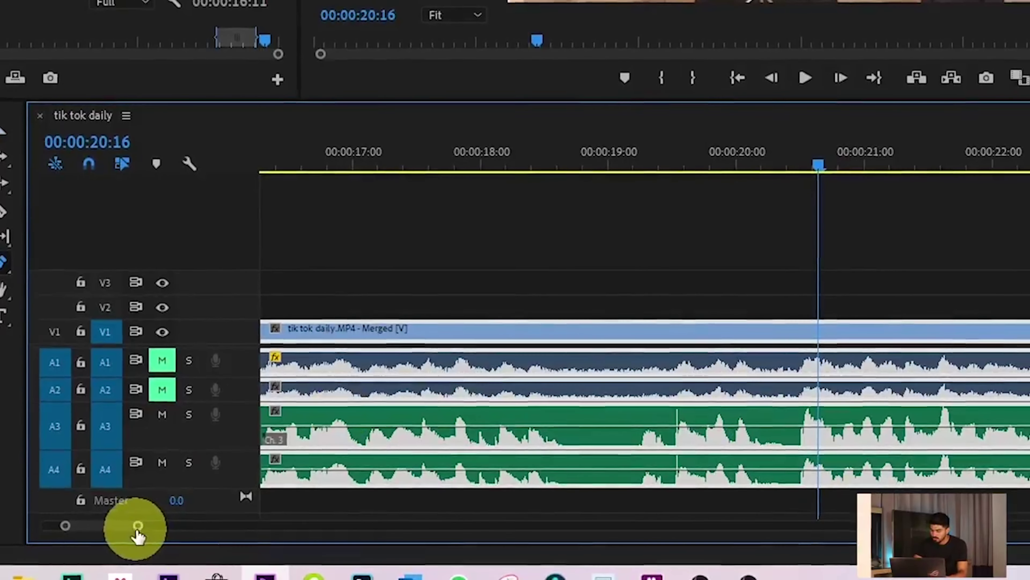
pyautogui.moveTo(140, 527); pyautogui.dragTo(132, 525)
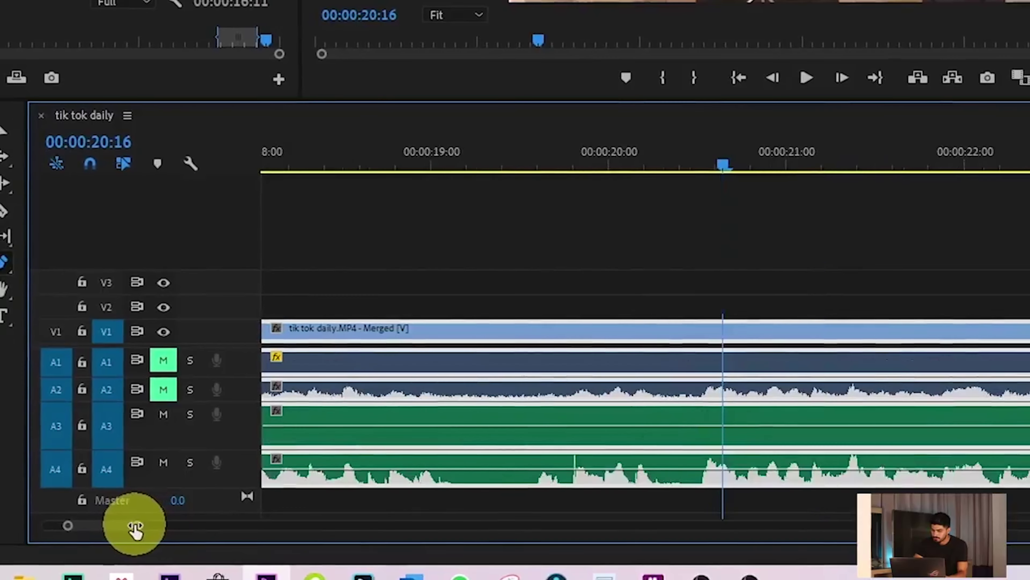
pyautogui.click(836, 329)
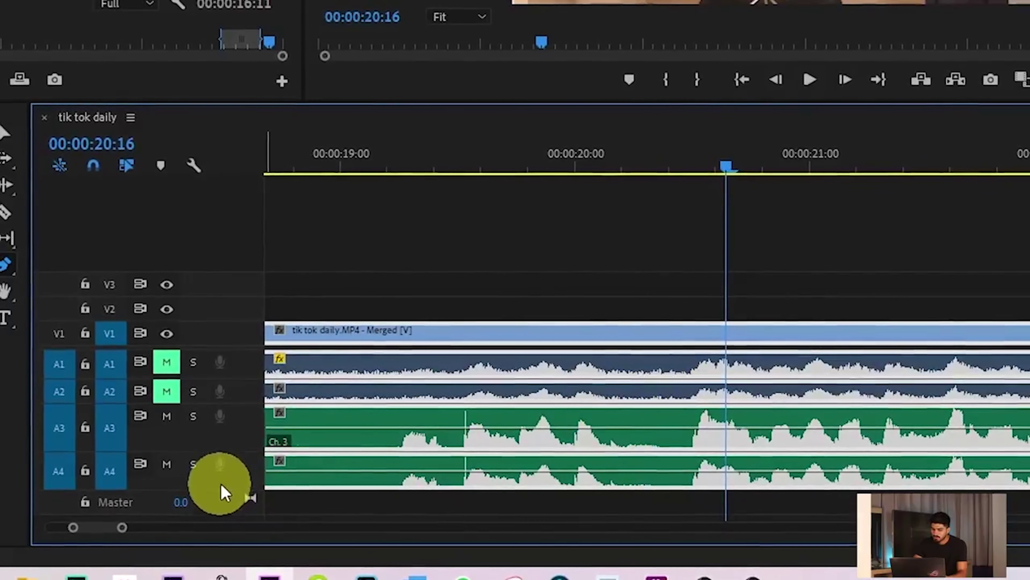
pyautogui.moveTo(220, 483); pyautogui.dragTo(220, 497)
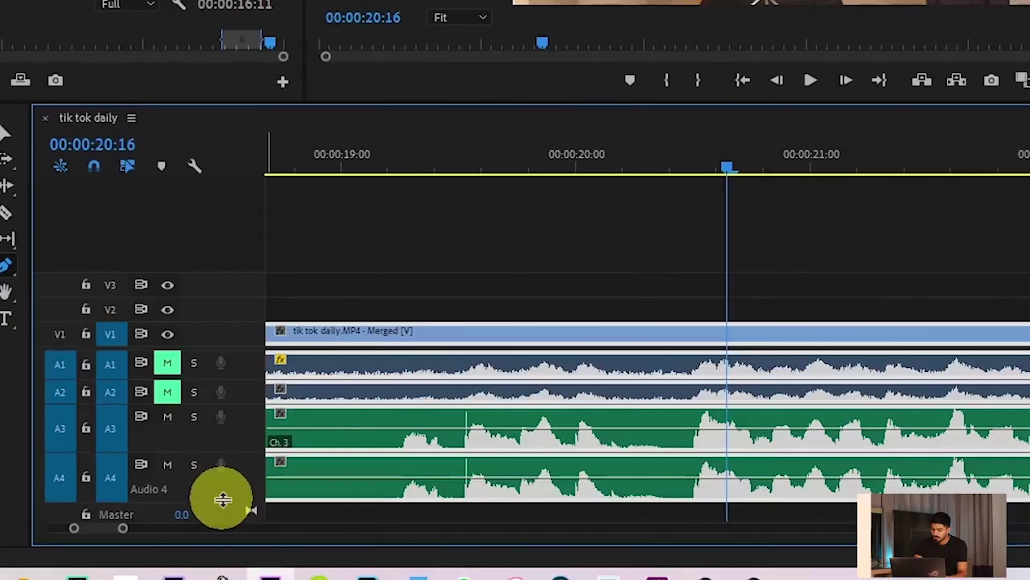
# - Add four volume keyframes on the A3 line just after 20 seconds
pyautogui.click(610, 430)
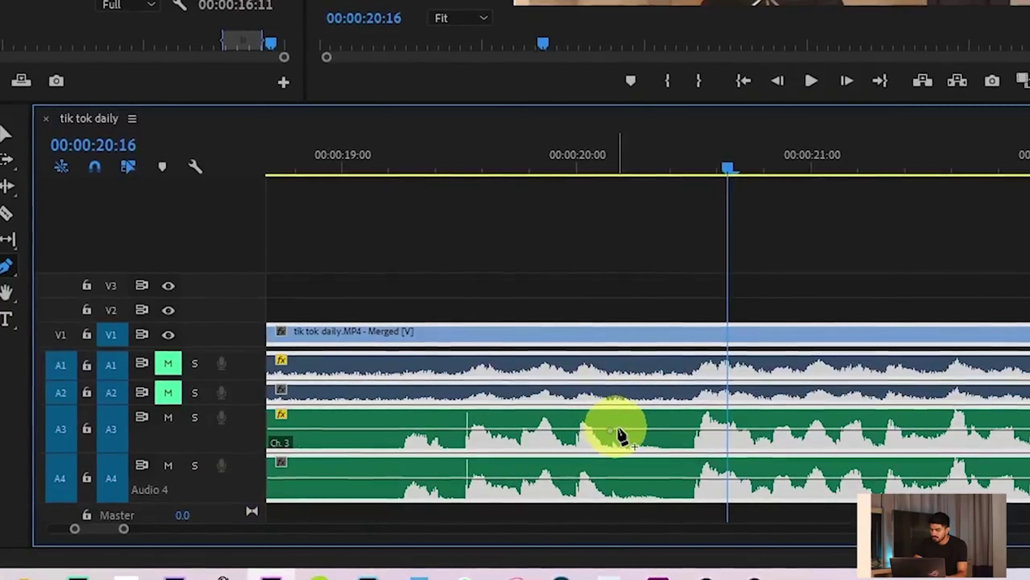
pyautogui.click(622, 431)
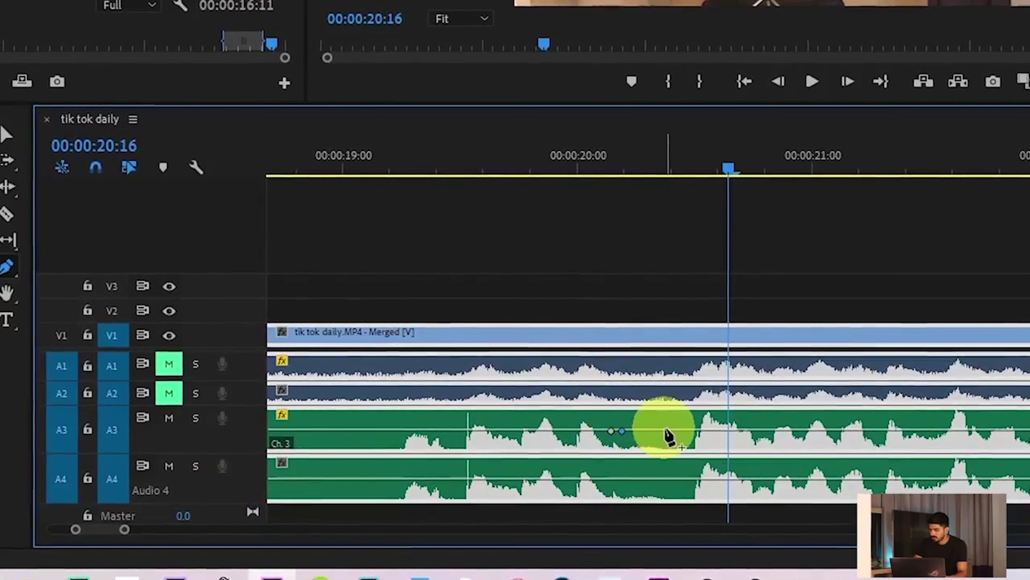
pyautogui.click(670, 431)
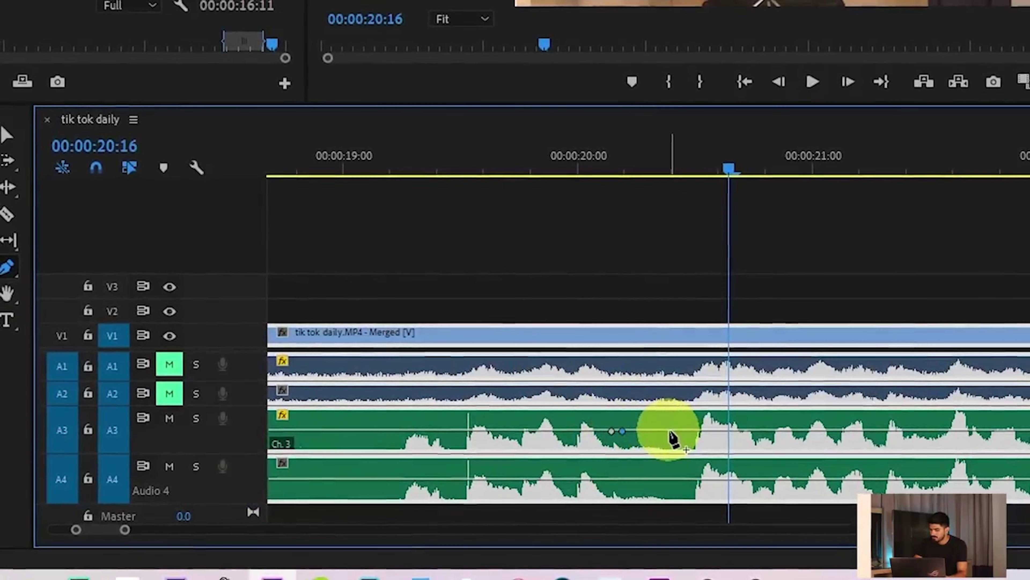
pyautogui.click(683, 431)
# - Add four keyframes on the A4 volume line and pull the inner ones down into a dip
pyautogui.click(686, 479)
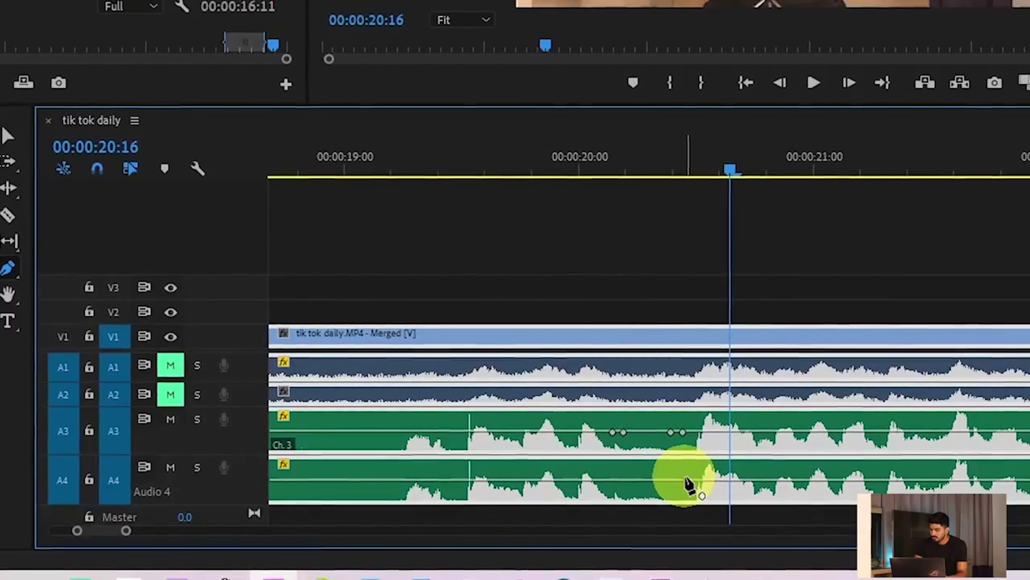
pyautogui.click(675, 481)
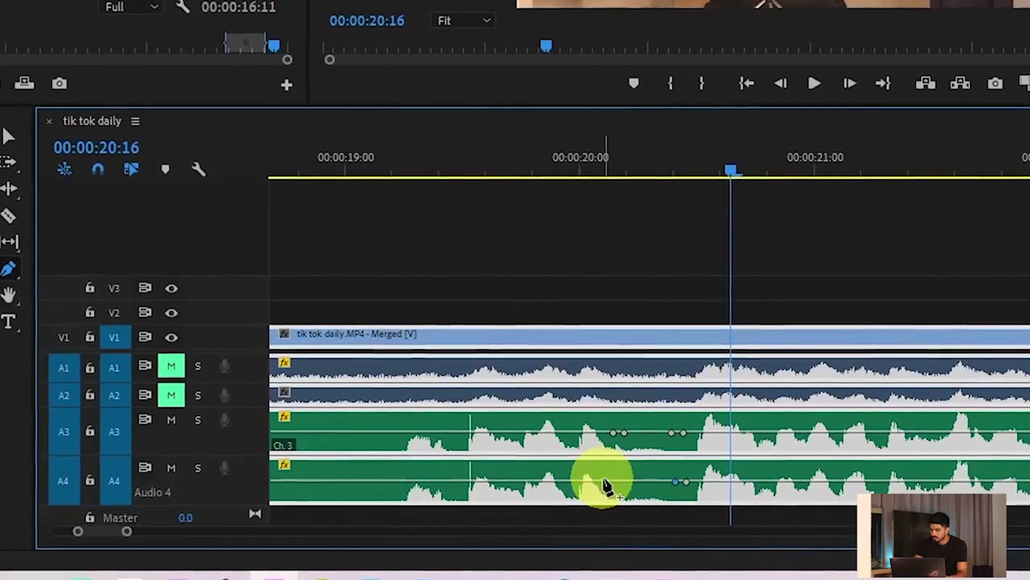
pyautogui.click(605, 482)
pyautogui.click(616, 482)
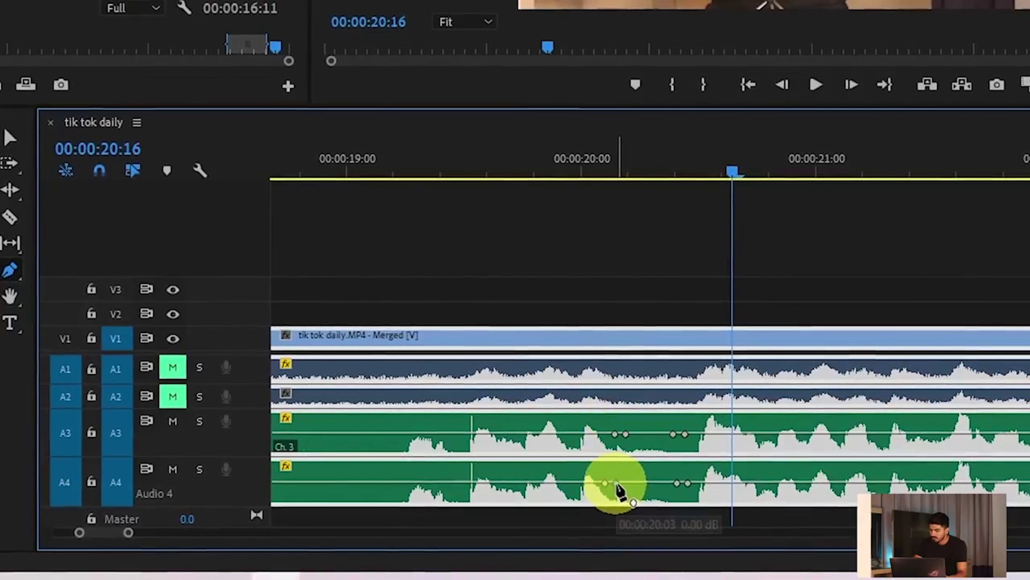
pyautogui.moveTo(615, 482)
pyautogui.mouseDown()
pyautogui.moveTo(625, 498)
pyautogui.moveTo(670, 500)
pyautogui.mouseUp()
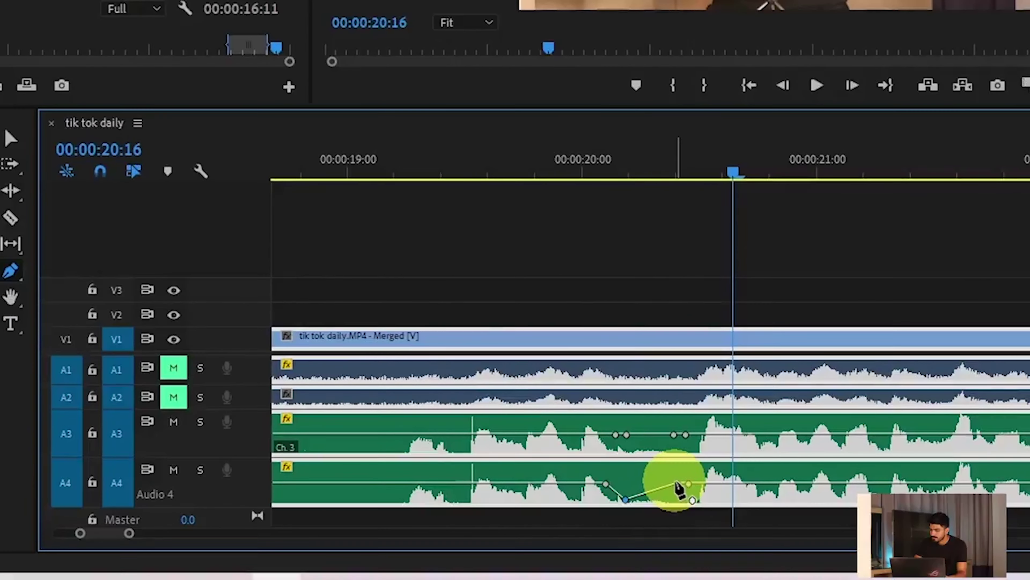
pyautogui.click(681, 484)
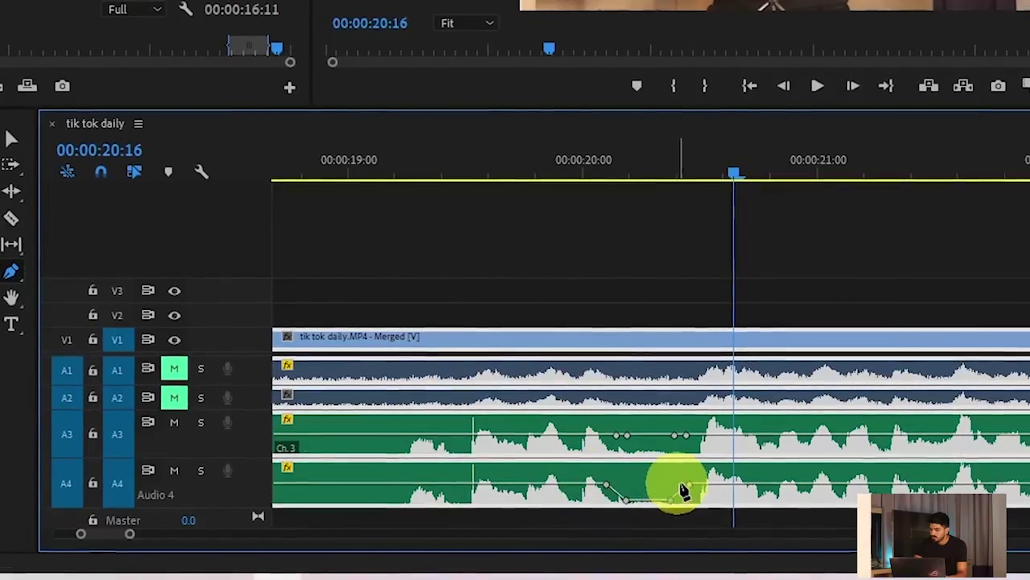
pyautogui.moveTo(624, 503); pyautogui.dragTo(627, 501)
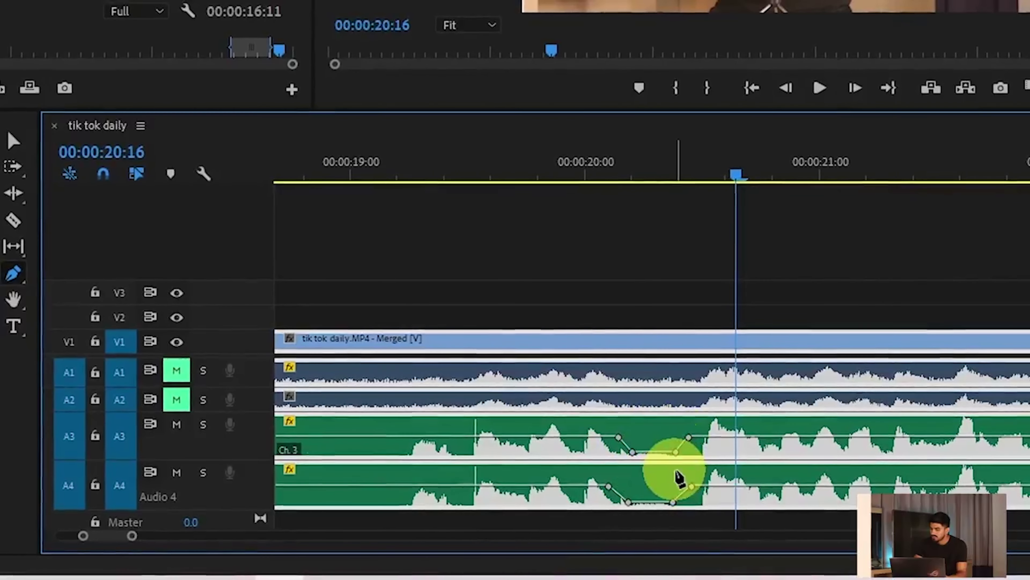
# - Preview the dip from about 18 seconds, then lower A3's inner keyframes to match
pyautogui.click(315, 179)
pyautogui.press('space')
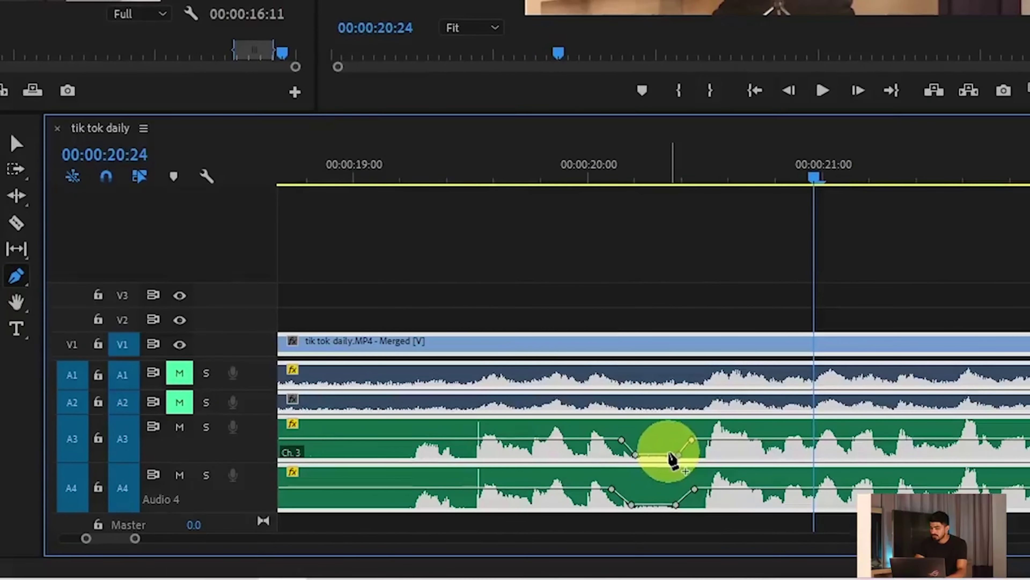
pyautogui.moveTo(670, 458); pyautogui.dragTo(641, 465)
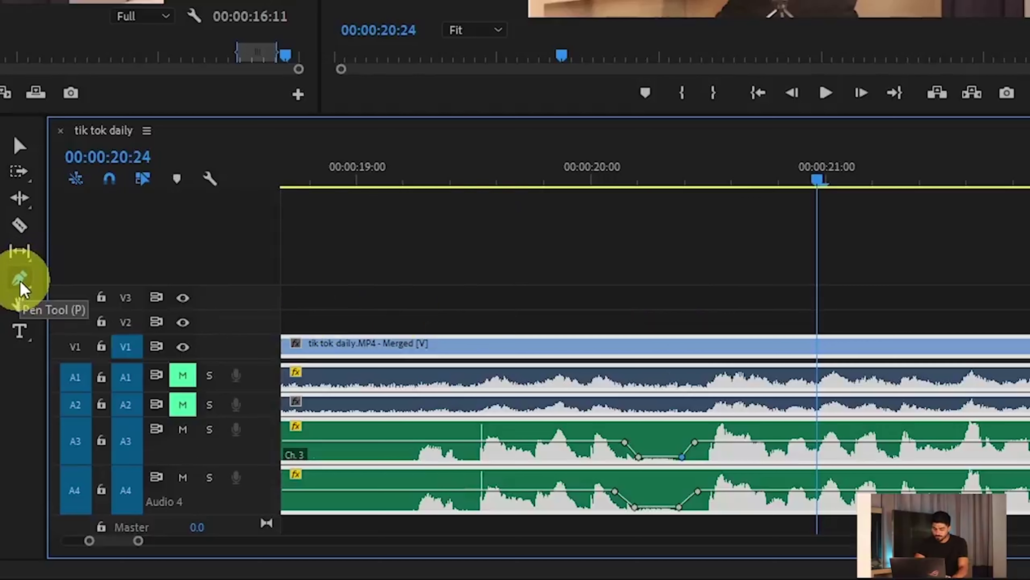
# - Undo the A3 and A4 volume keyframes and mark In/Out around the clip with X
pyautogui.click(20, 280)
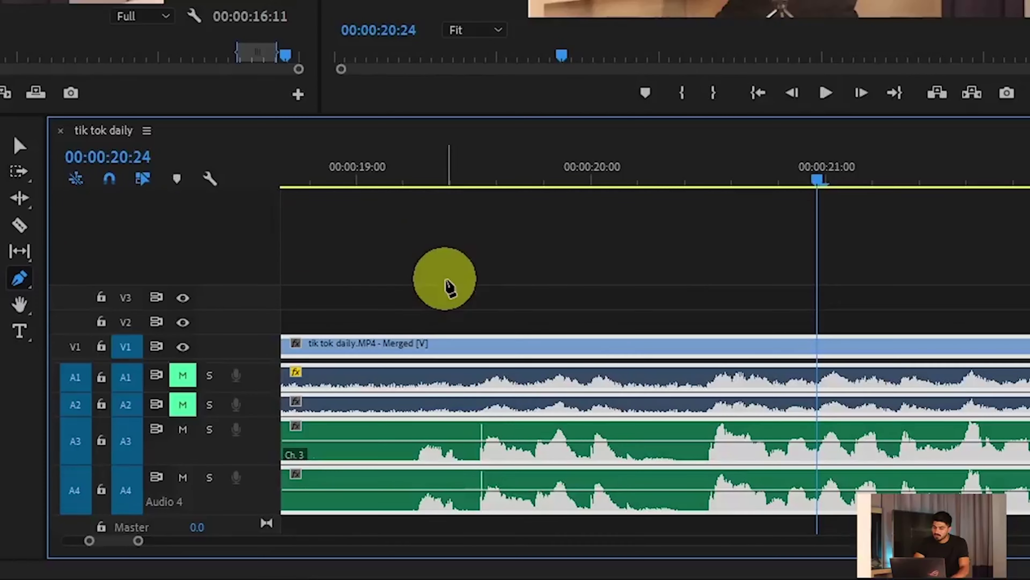
pyautogui.press('x')
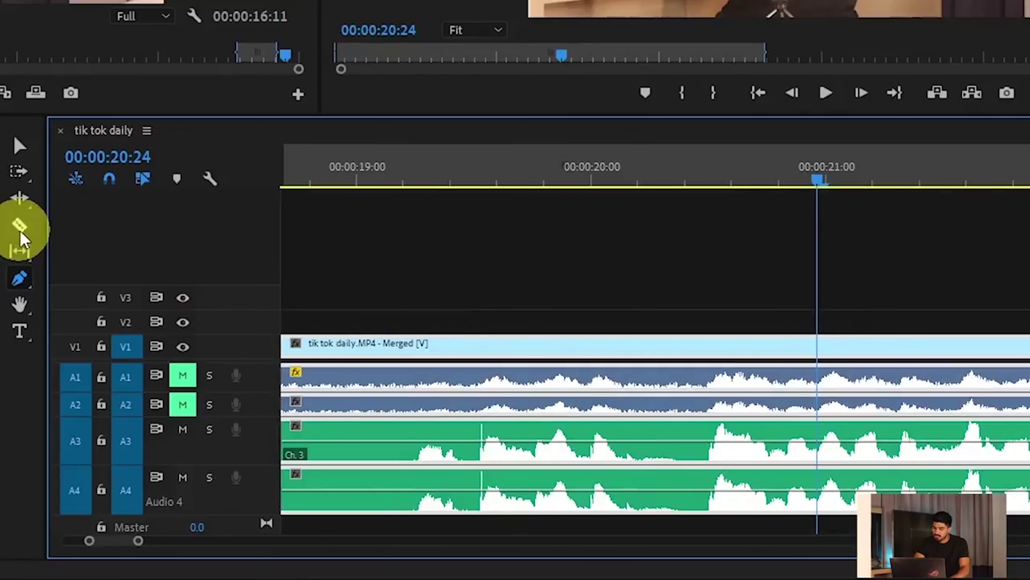
# - Razor through V1 and A1–A4 twice around the 20-second mark
pyautogui.click(18, 235)
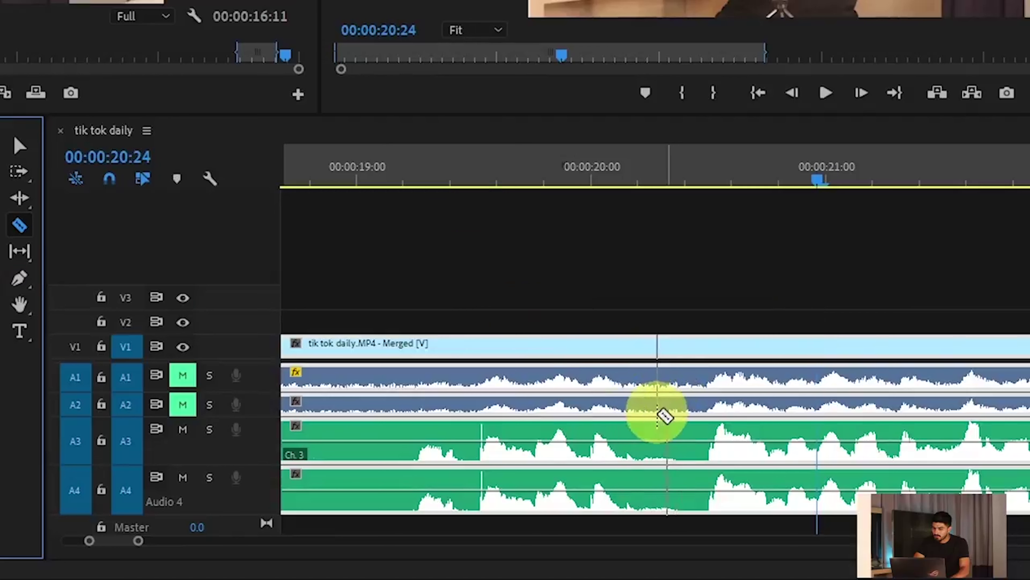
pyautogui.click(639, 430)
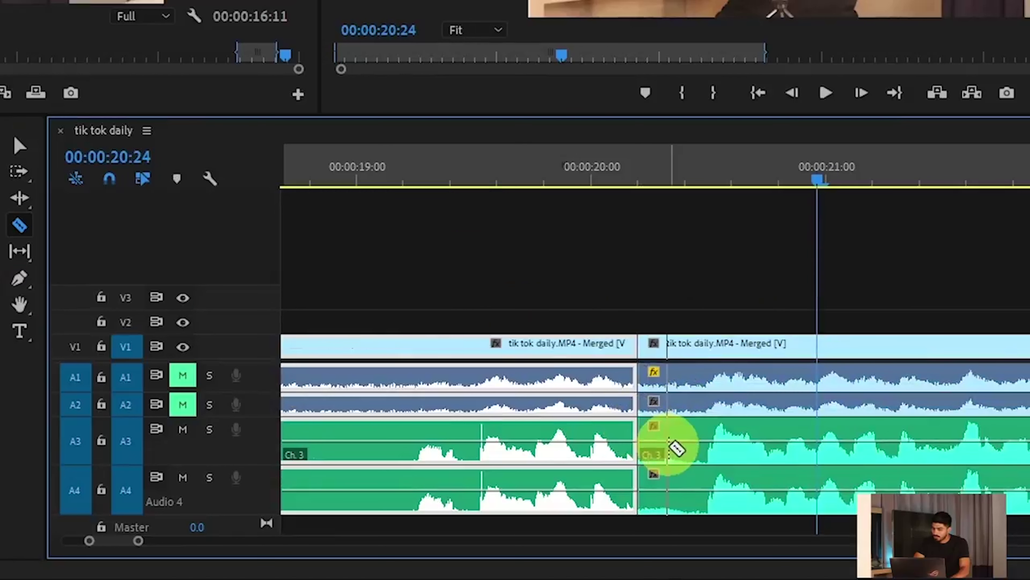
pyautogui.click(695, 463)
pyautogui.click(706, 453)
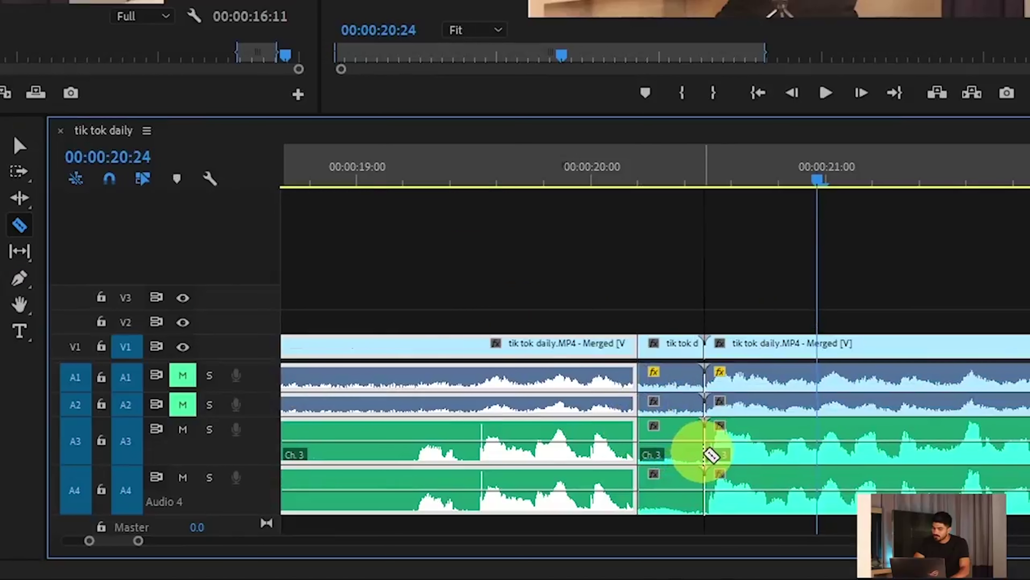
# - With the Selection tool, marquee-select the short piece after 00:00:20 on all tracks
pyautogui.press('v')
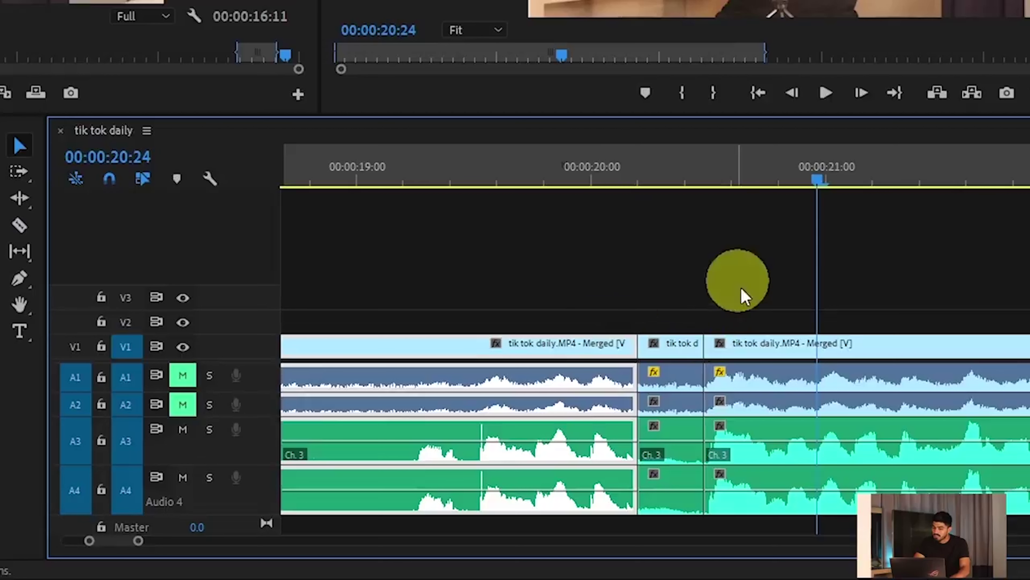
pyautogui.moveTo(652, 342); pyautogui.dragTo(675, 450)
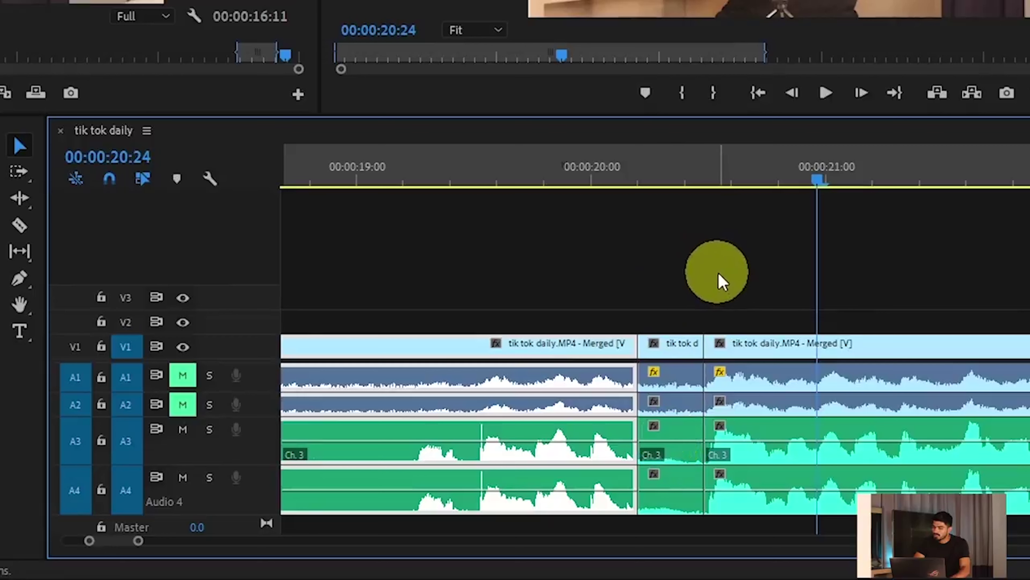
pyautogui.moveTo(670, 448)
pyautogui.mouseDown()
pyautogui.moveTo(693, 373)
pyautogui.moveTo(678, 445)
pyautogui.moveTo(678, 523)
pyautogui.mouseUp()
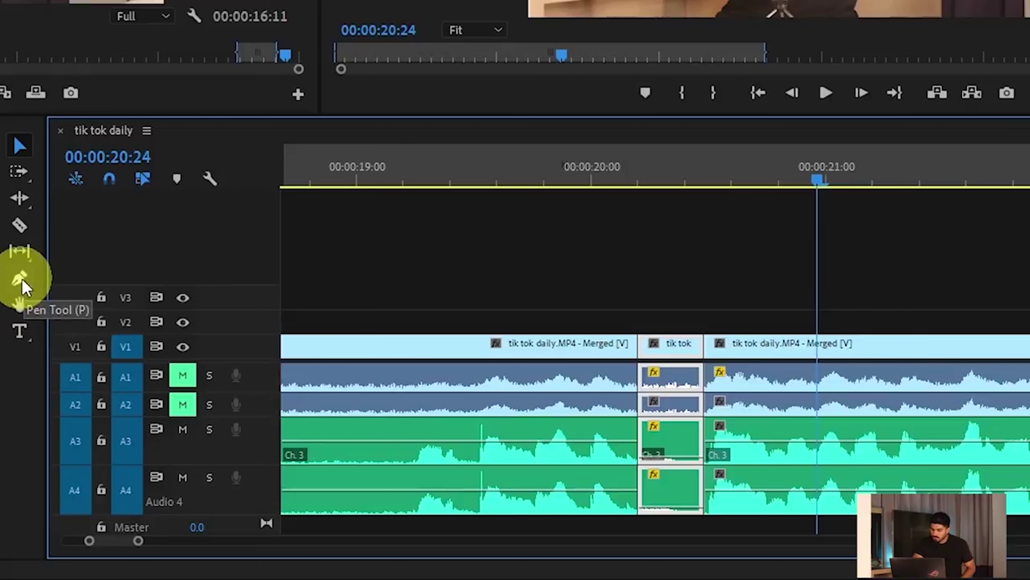
# - Zoom out to the whole sequence and use Track Select Forward to shift the second clip onward rightward
pyautogui.press('\\')
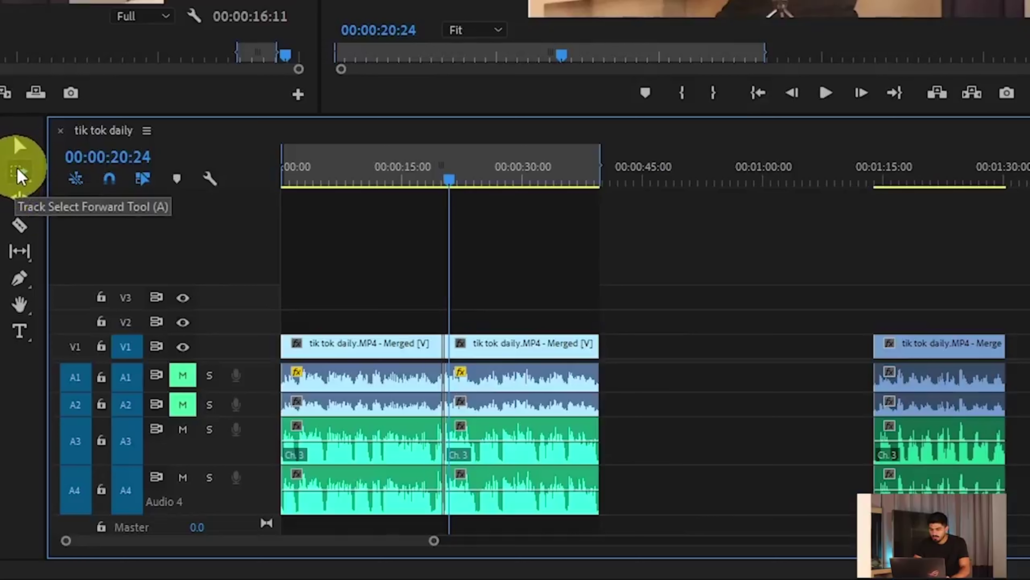
pyautogui.click(20, 175)
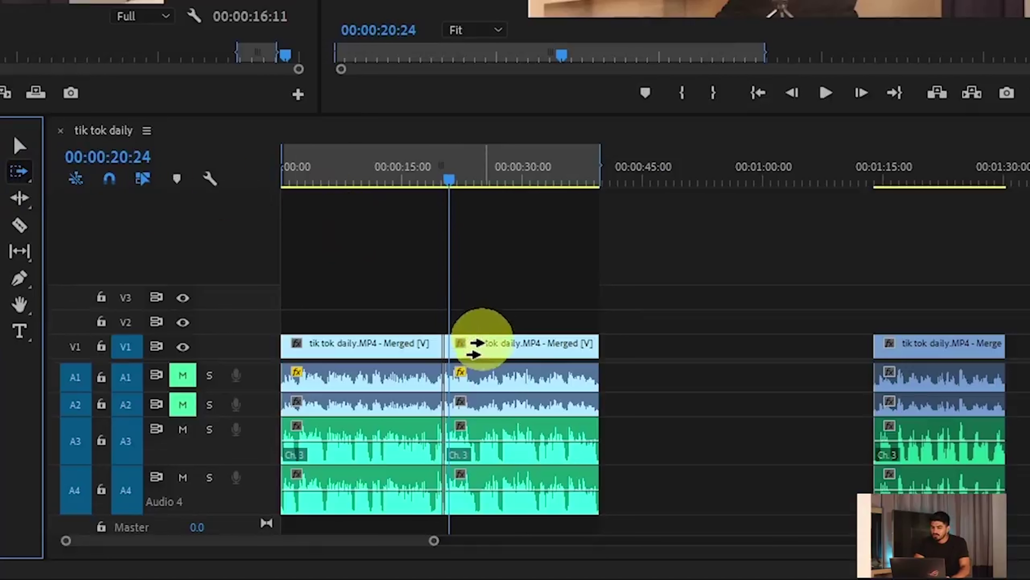
pyautogui.click(475, 349)
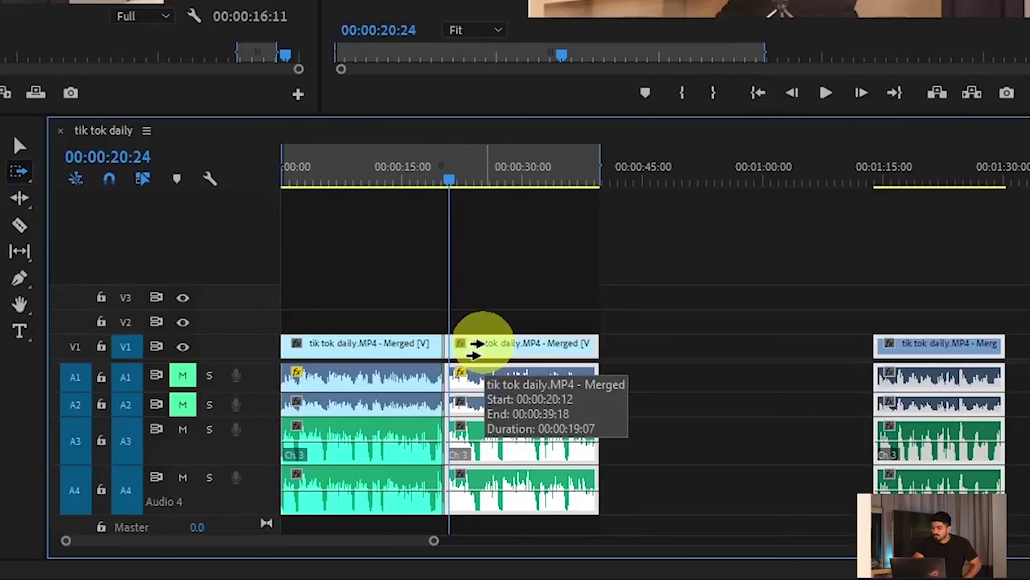
pyautogui.moveTo(475, 349)
pyautogui.mouseDown()
pyautogui.moveTo(791, 351)
pyautogui.moveTo(840, 379)
pyautogui.mouseUp()
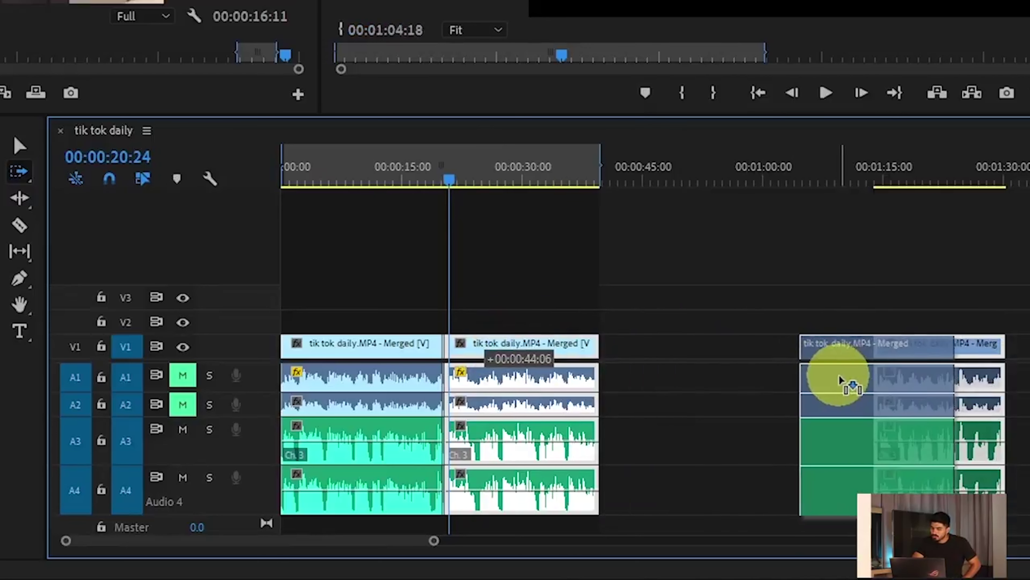
pyautogui.moveTo(840, 378)
pyautogui.mouseDown()
pyautogui.moveTo(771, 390)
pyautogui.moveTo(495, 393)
pyautogui.mouseUp()
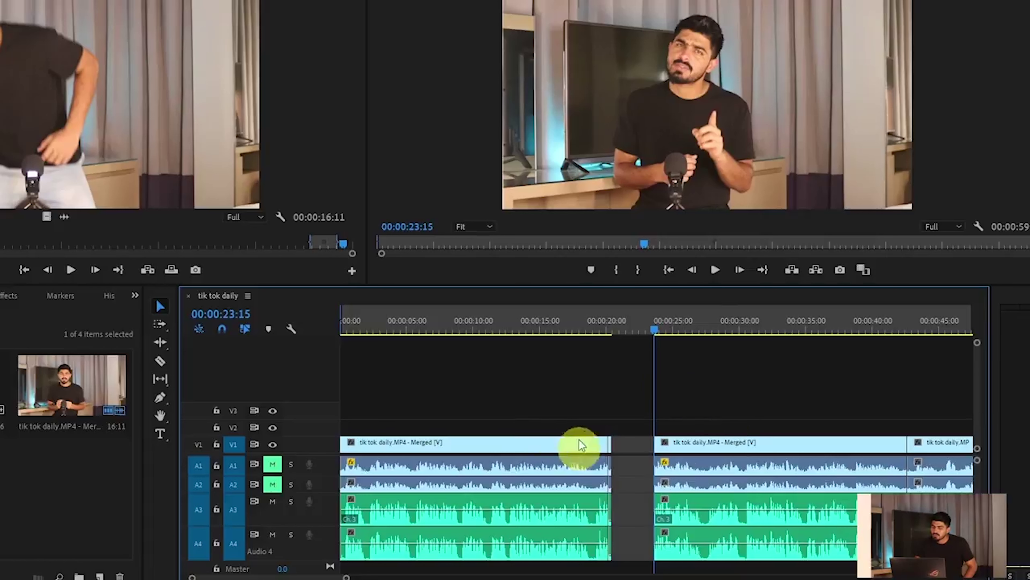
# - Scrub to 00:00:18:02, then slide the second and third clips left to close both gaps
pyautogui.moveTo(611, 327); pyautogui.dragTo(660, 337)
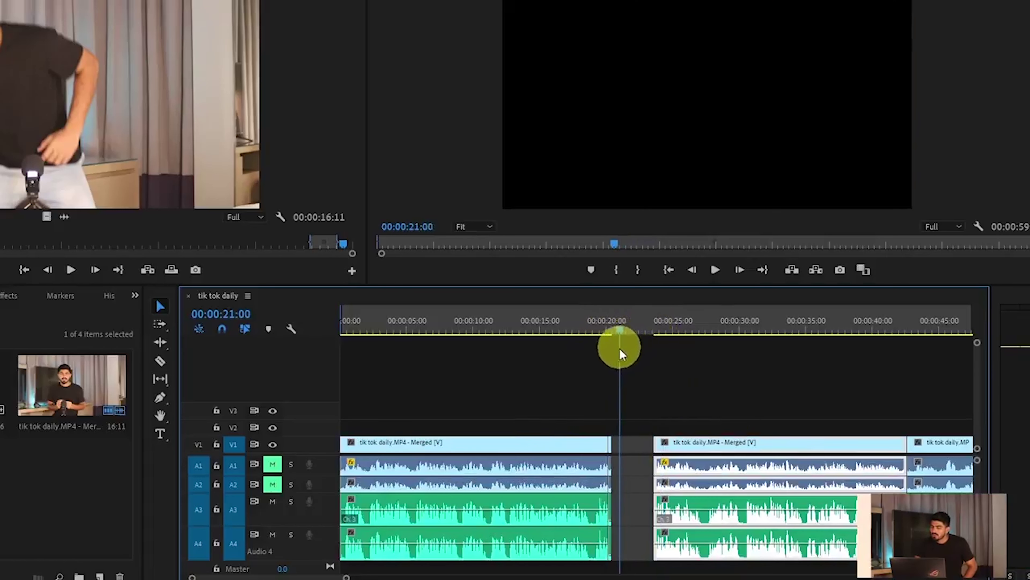
pyautogui.moveTo(659, 336); pyautogui.dragTo(581, 348)
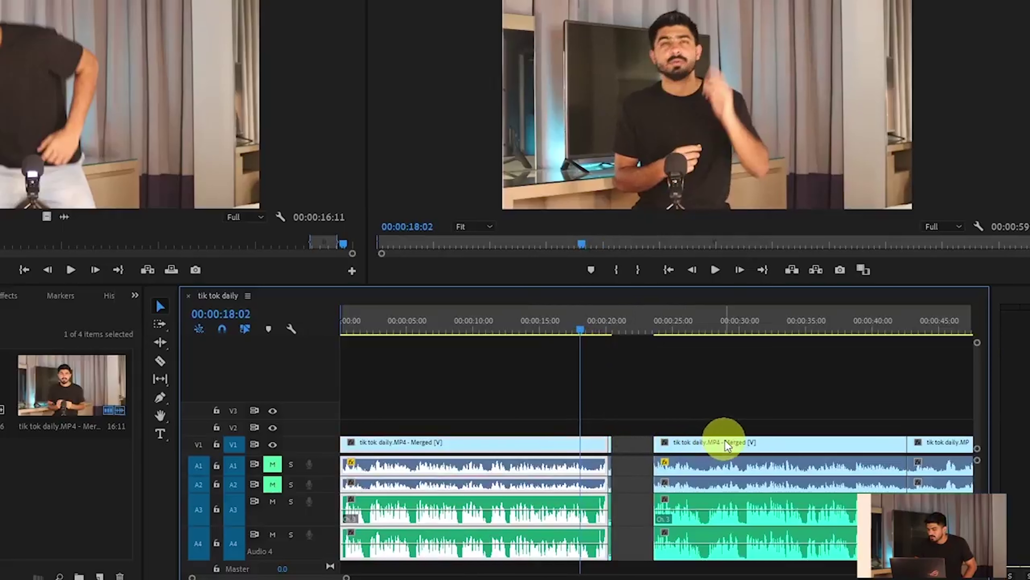
pyautogui.moveTo(726, 440)
pyautogui.mouseDown()
pyautogui.moveTo(674, 448)
pyautogui.moveTo(684, 445)
pyautogui.mouseUp()
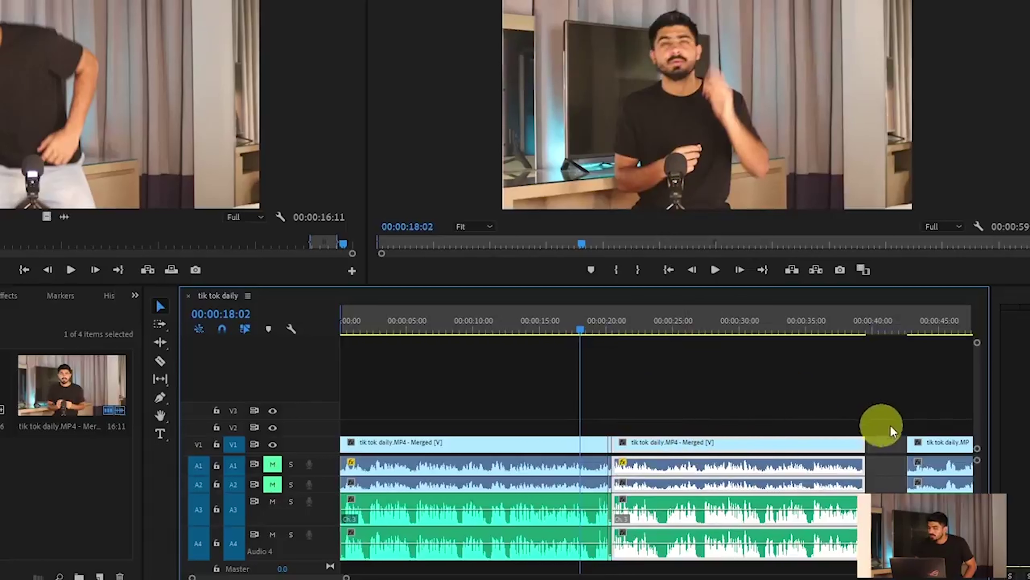
pyautogui.moveTo(961, 447); pyautogui.dragTo(920, 448)
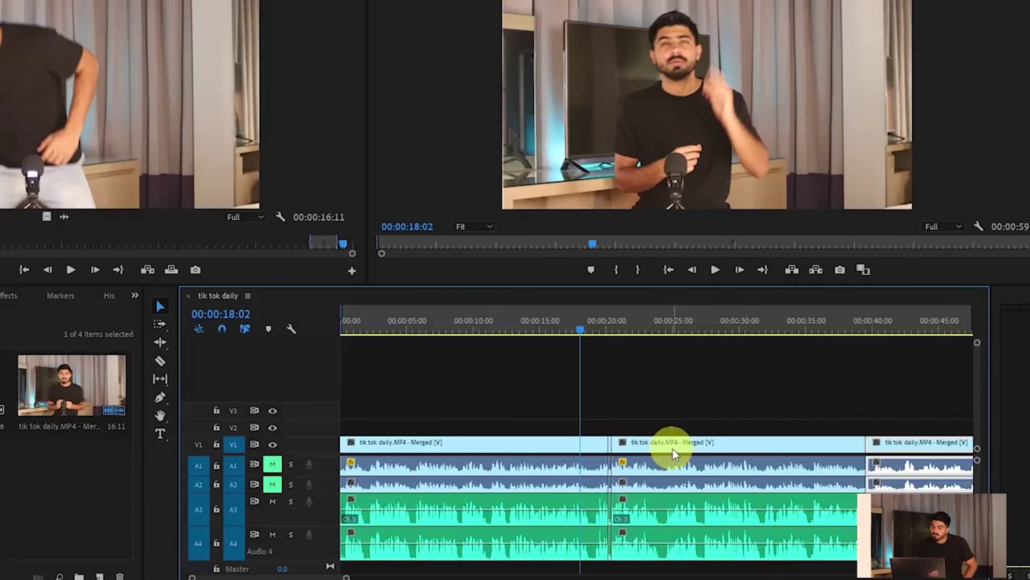
pyautogui.moveTo(674, 453); pyautogui.dragTo(715, 454)
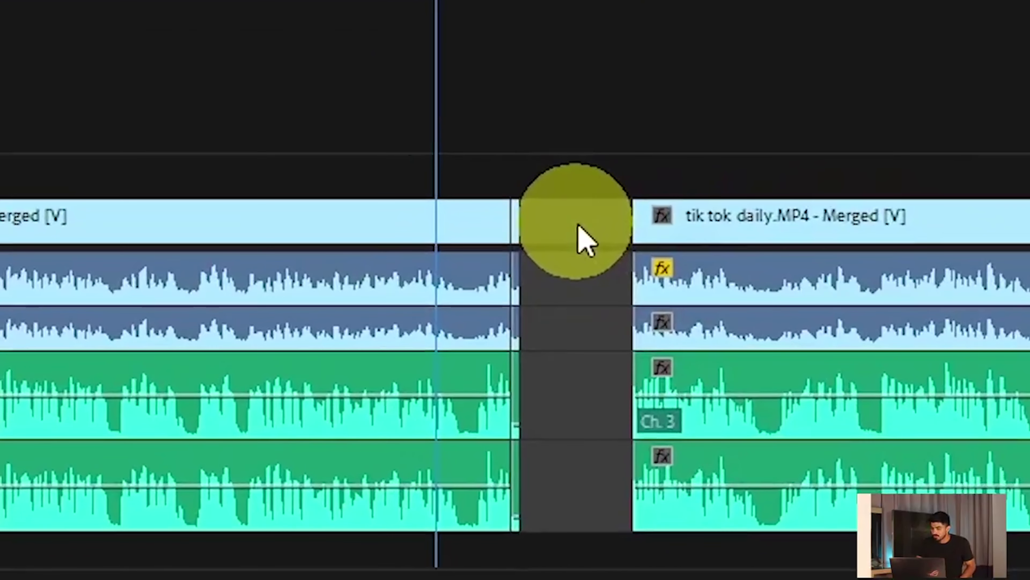
pyautogui.rightClick(580, 234)
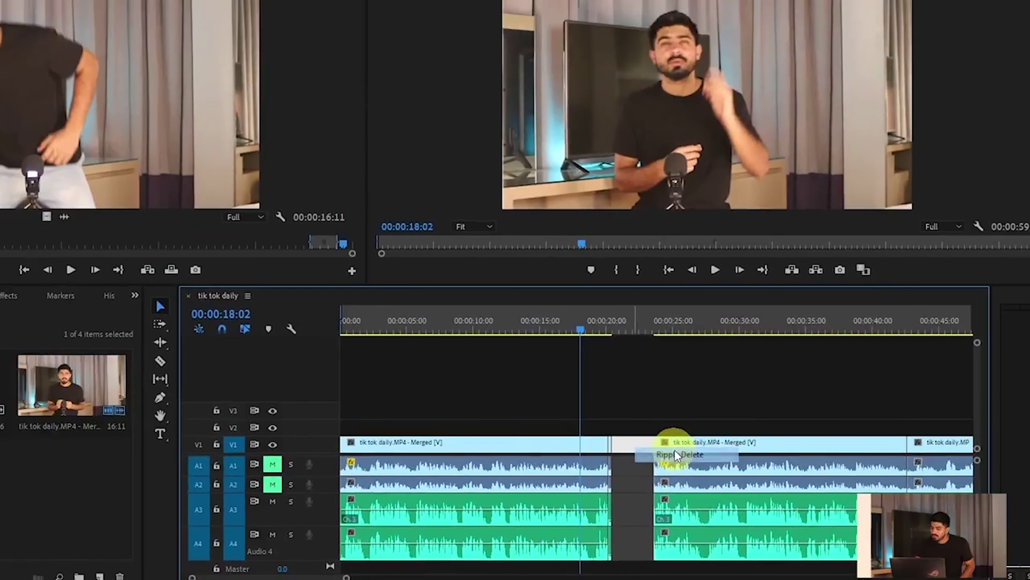
pyautogui.click(675, 450)
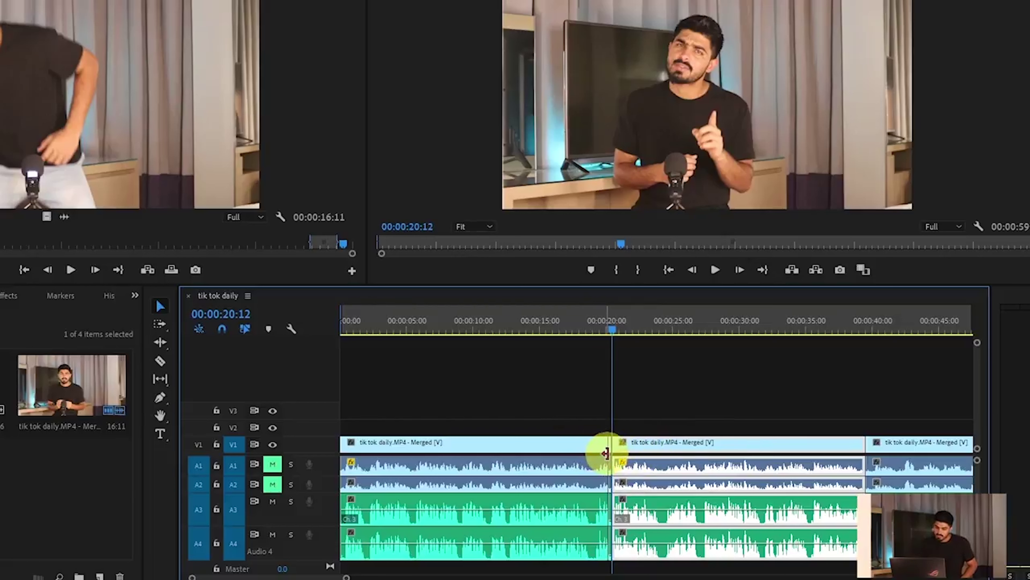
# - Ripple-trim about two seconds off the second clip's end
pyautogui.click(159, 343)
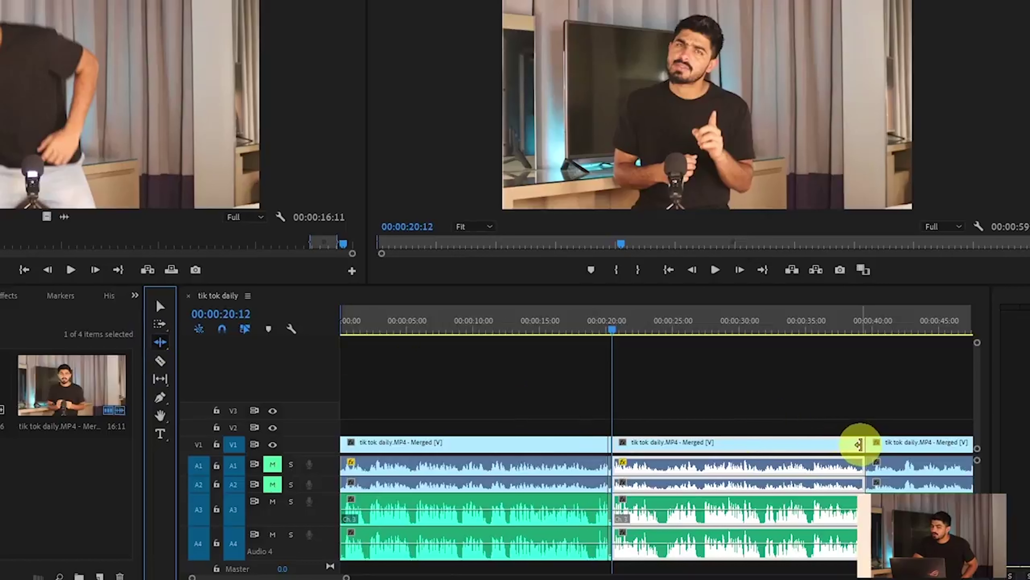
pyautogui.moveTo(857, 443); pyautogui.dragTo(830, 452)
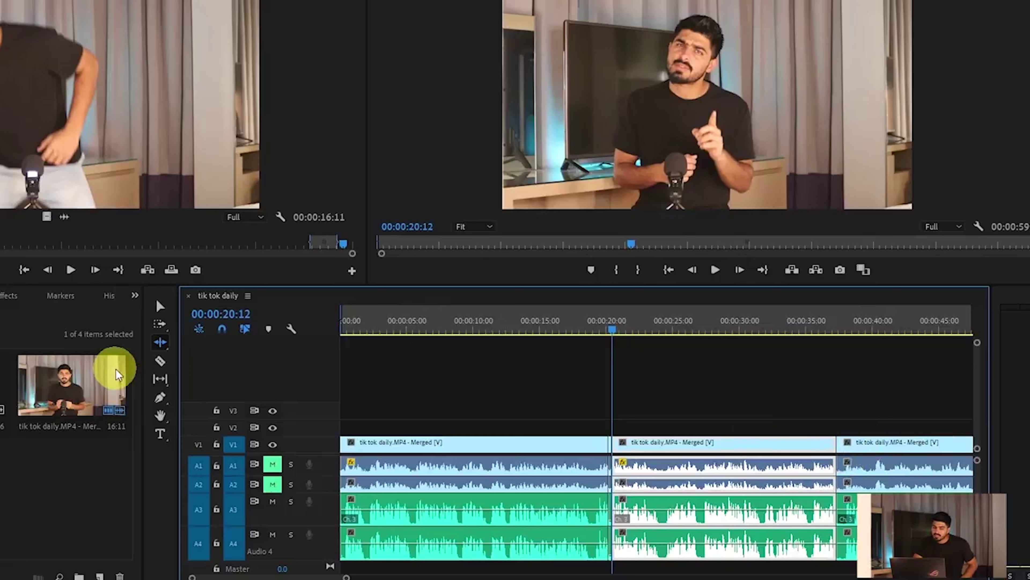
pyautogui.click(161, 343)
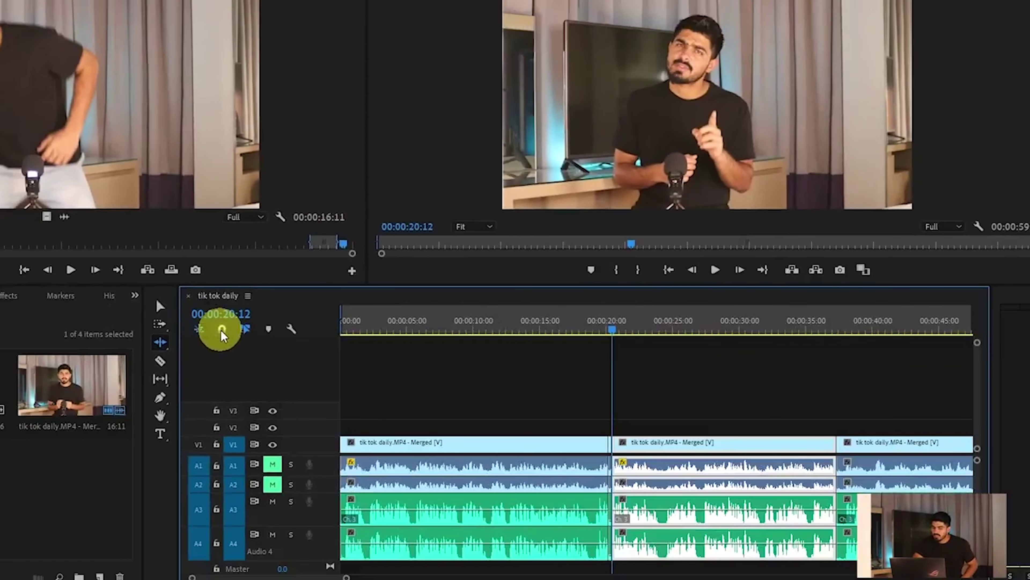
# - Turn snapping off, shift the middle clips right, then drag the second clip back flush at 00:00:20:12
pyautogui.click(221, 328)
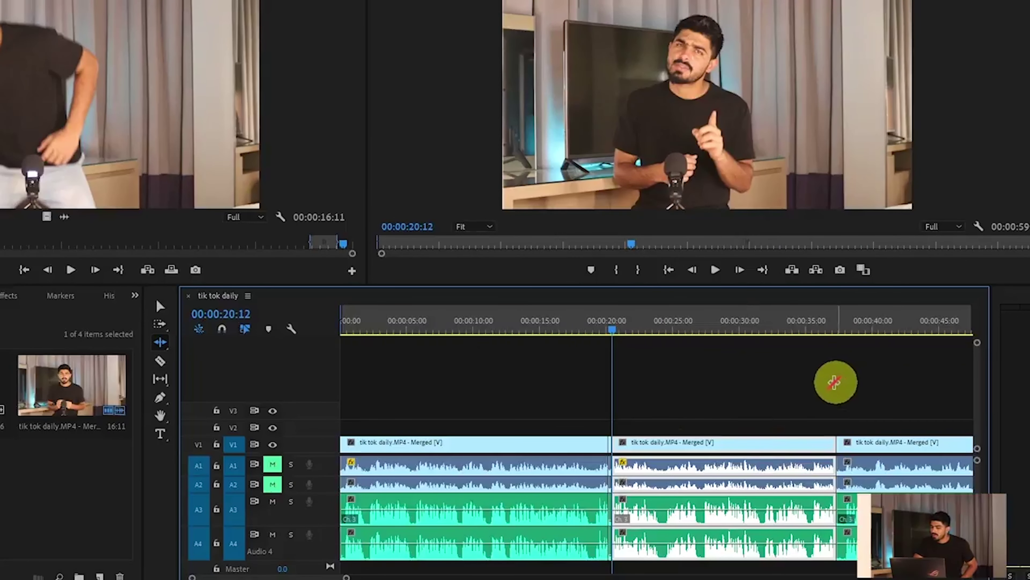
pyautogui.moveTo(759, 396); pyautogui.dragTo(874, 471)
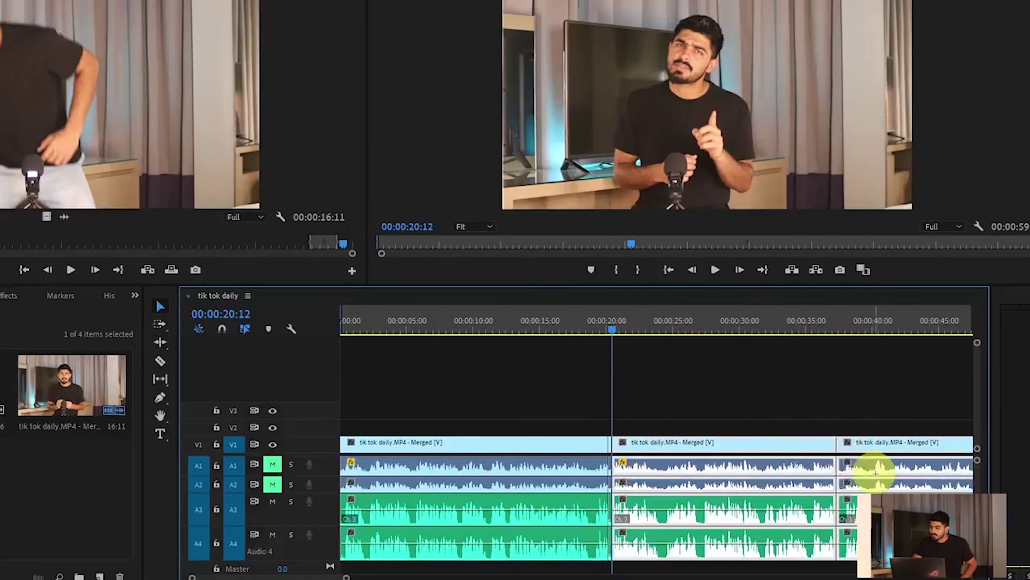
pyautogui.moveTo(750, 451); pyautogui.dragTo(796, 452)
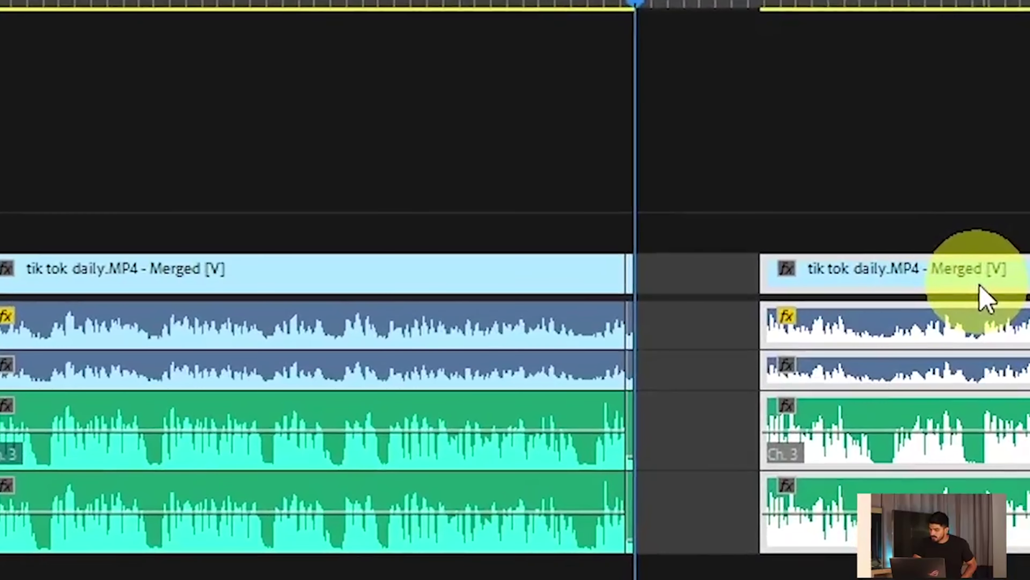
pyautogui.moveTo(982, 298)
pyautogui.mouseDown()
pyautogui.moveTo(833, 319)
pyautogui.moveTo(845, 343)
pyautogui.moveTo(830, 378)
pyautogui.mouseUp()
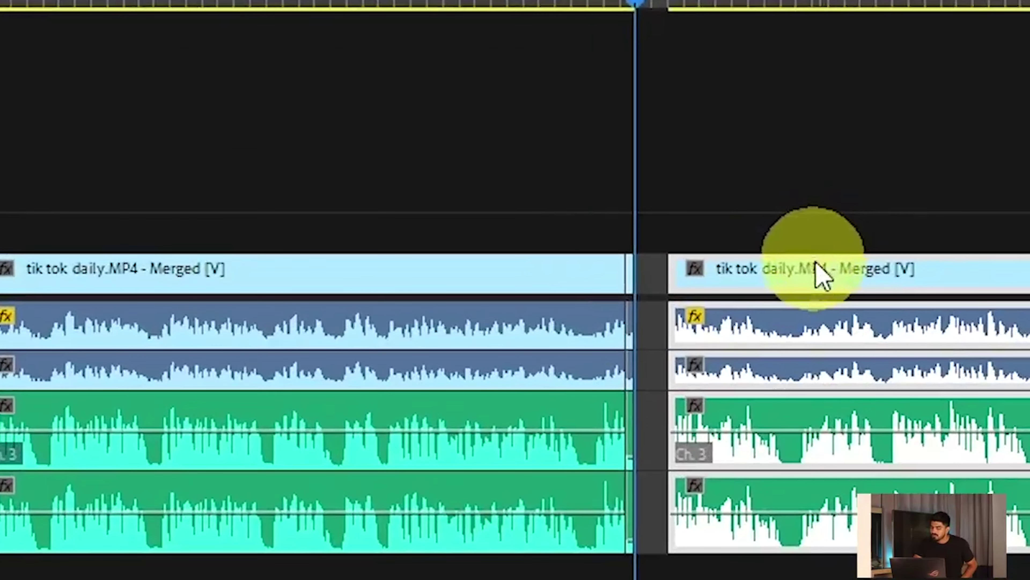
pyautogui.moveTo(819, 271); pyautogui.dragTo(808, 280)
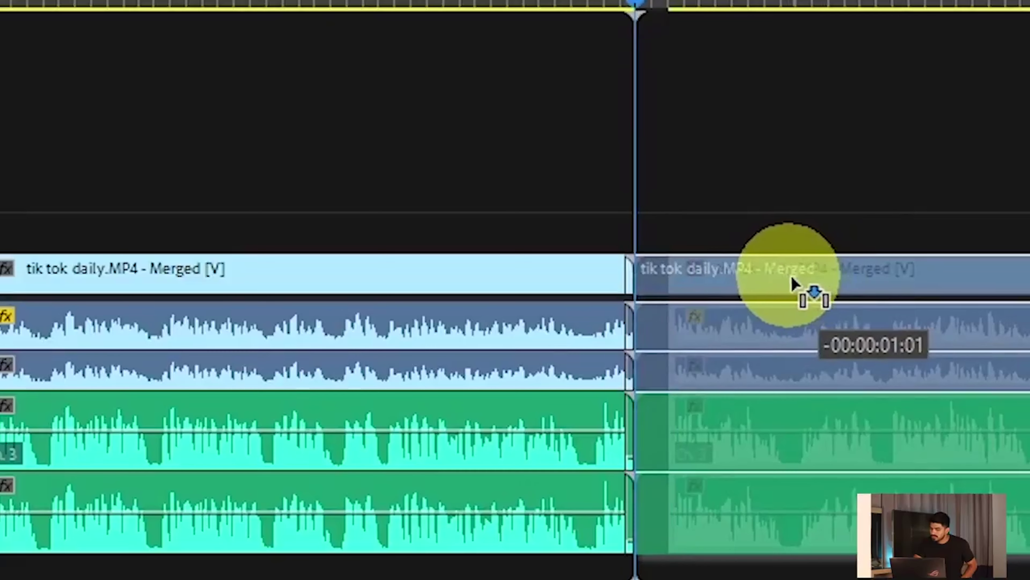
pyautogui.moveTo(808, 279); pyautogui.dragTo(789, 272)
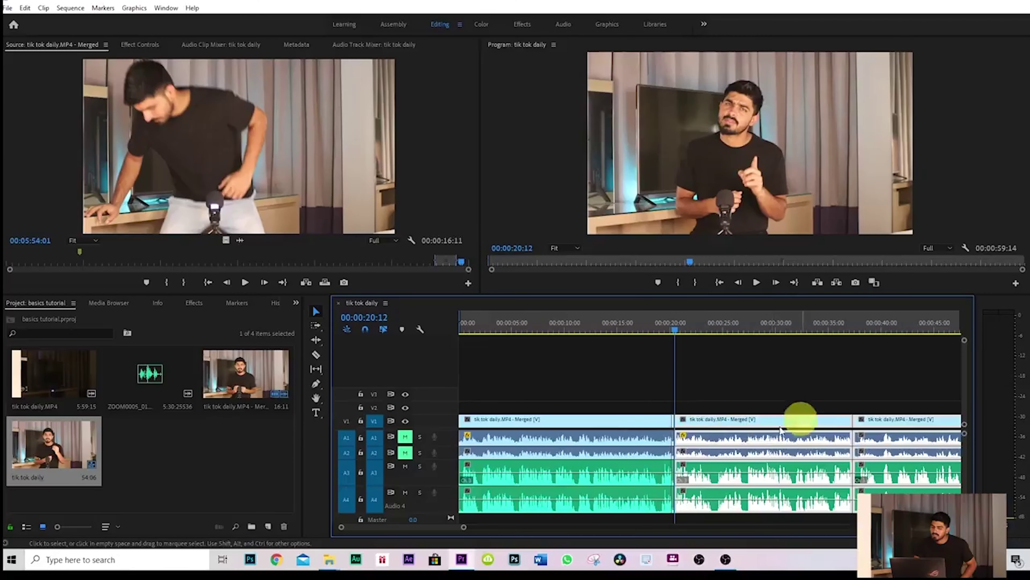
# - Re-enable snapping, set playback resolution to 1/4, and play from 00:00:20:12 to 00:00:21:14
pyautogui.click(366, 329)
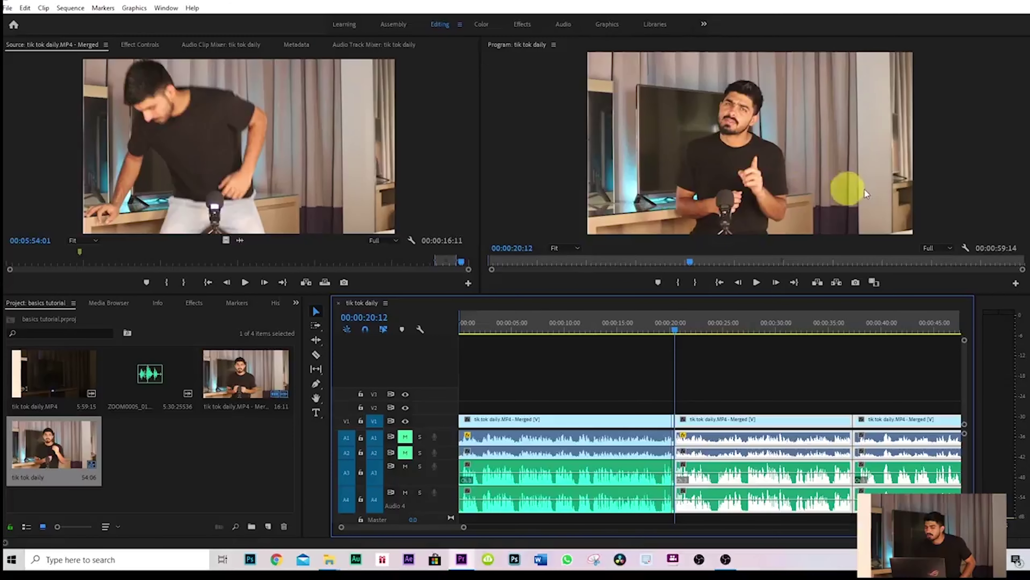
pyautogui.click(950, 248)
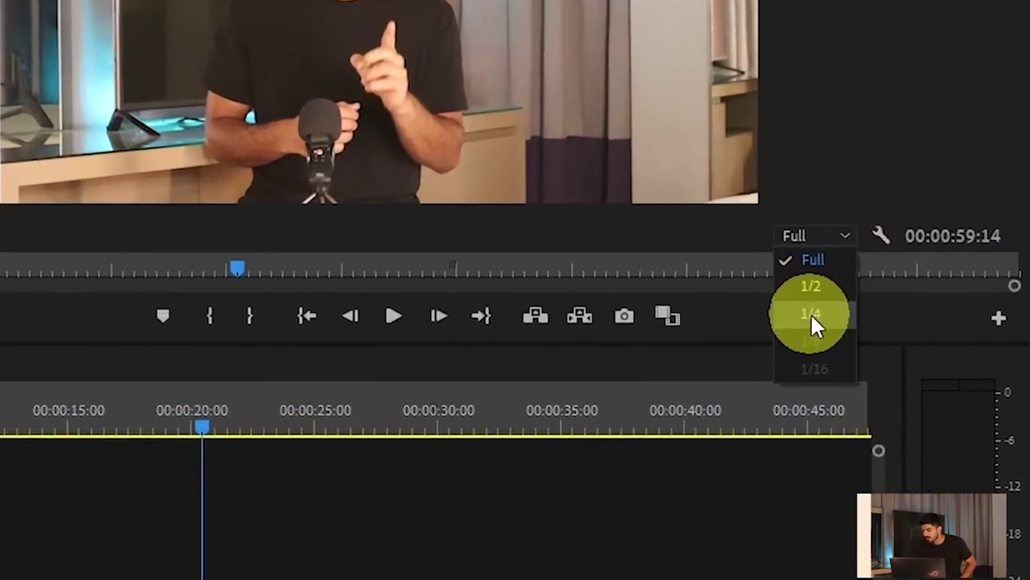
pyautogui.click(813, 321)
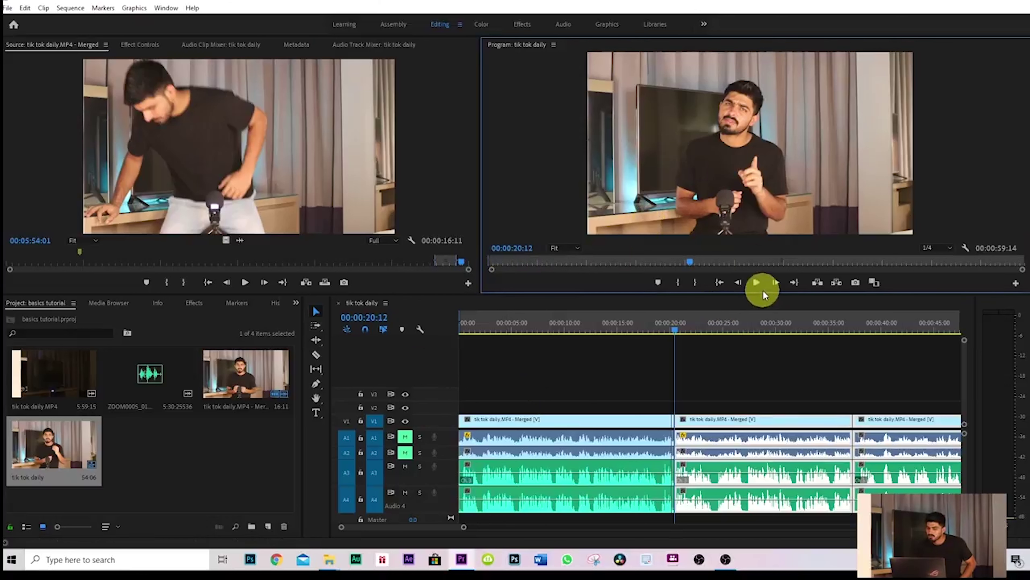
pyautogui.click(757, 283)
pyautogui.click(757, 283)
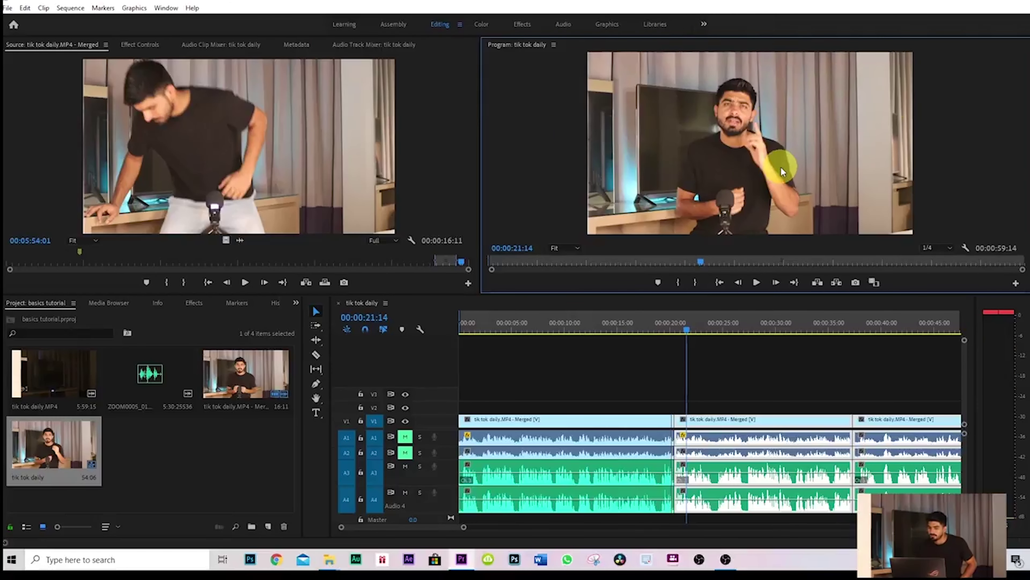
# - Try Program monitor zoom at 150% and 10%, then set it to Fit
pyautogui.click(566, 252)
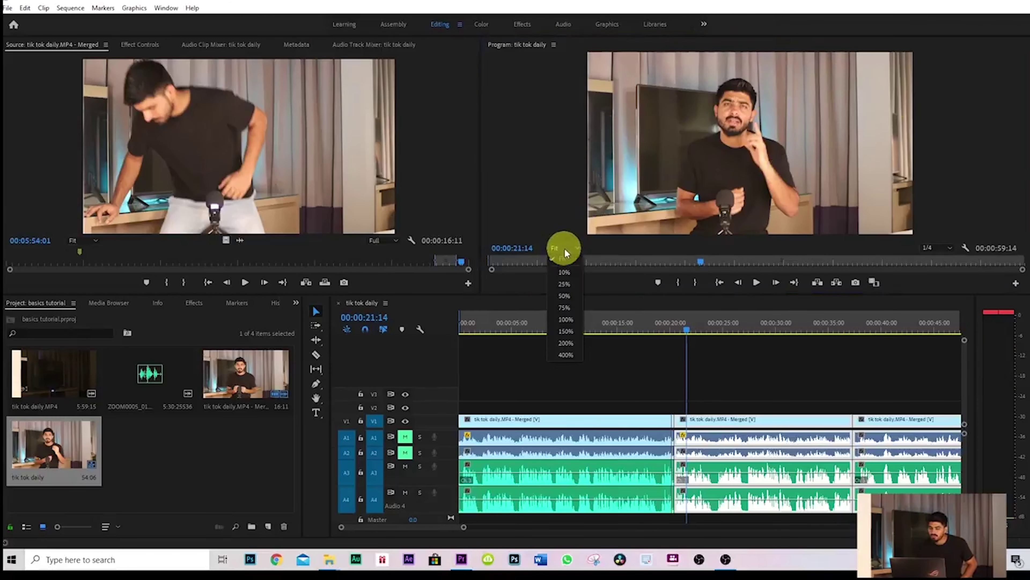
pyautogui.click(571, 332)
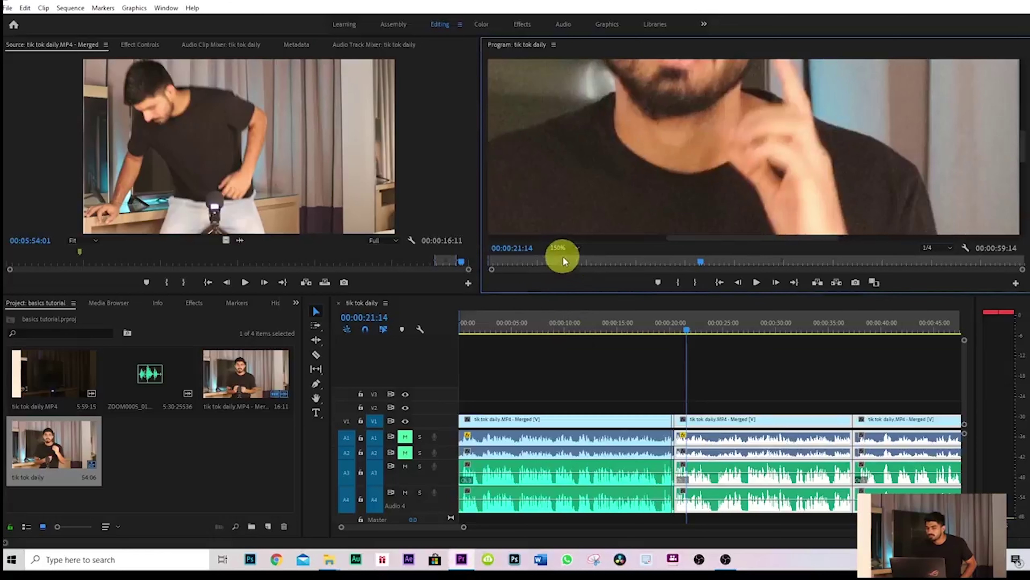
pyautogui.click(565, 248)
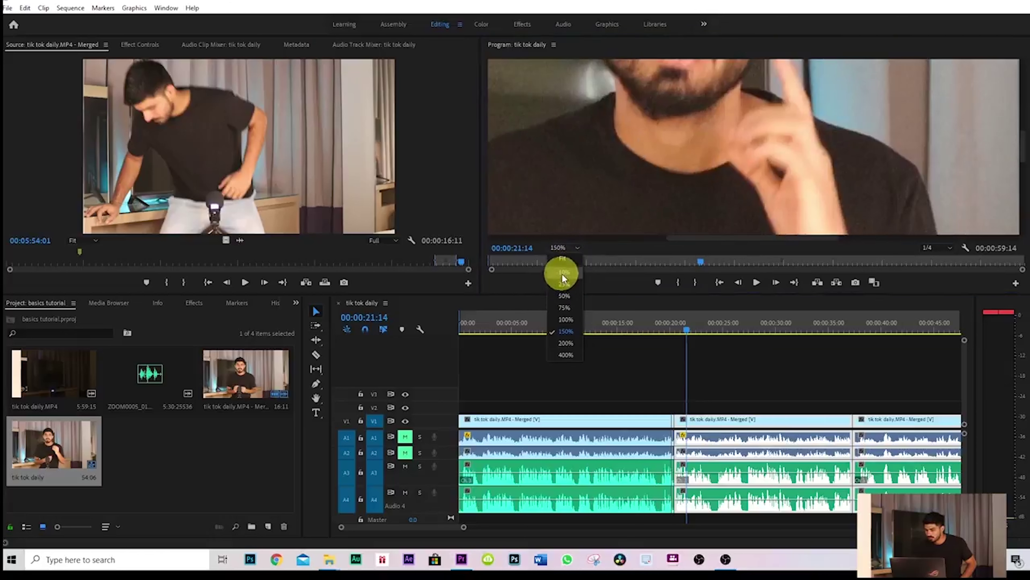
pyautogui.click(562, 273)
pyautogui.click(564, 247)
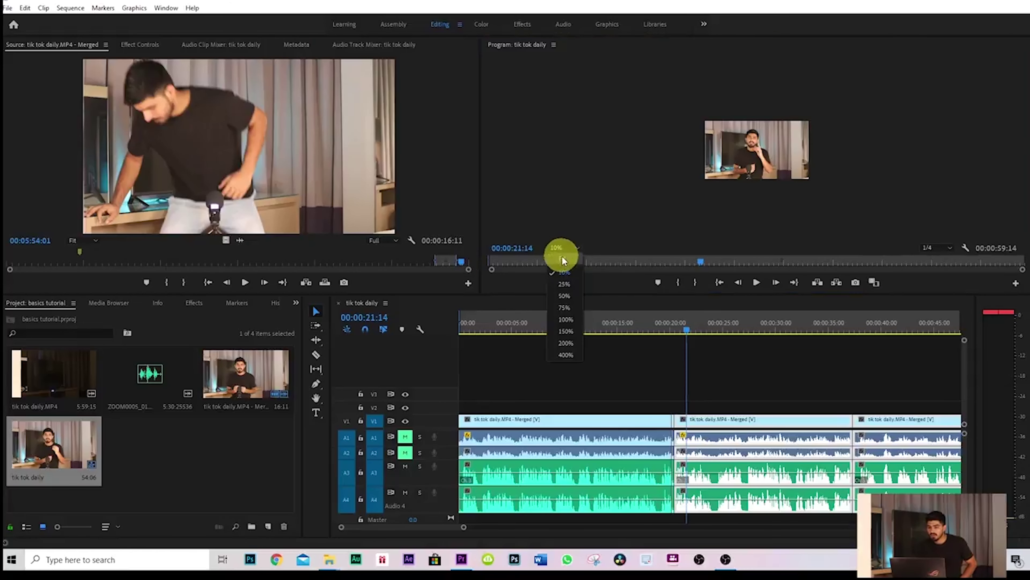
pyautogui.click(562, 256)
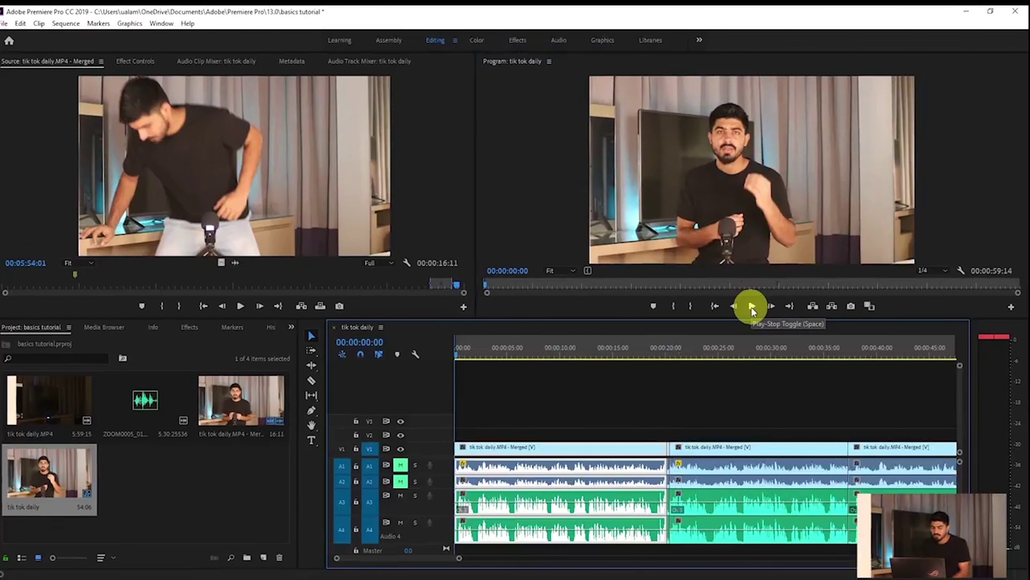
# - Play the sequence to 00:00:05:05 and change program playback resolution from 1/4 to Full
pyautogui.click(751, 307)
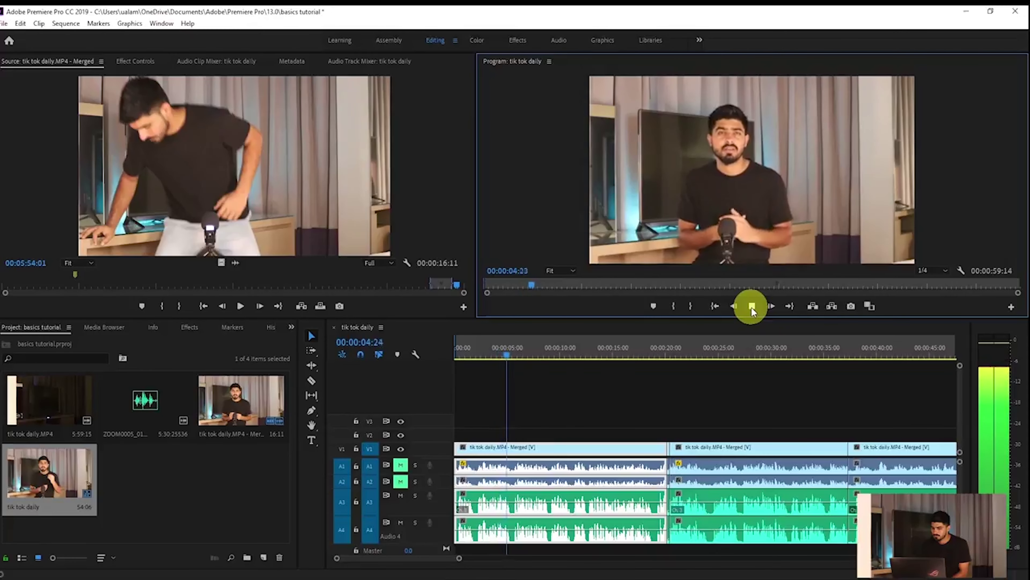
pyautogui.click(751, 307)
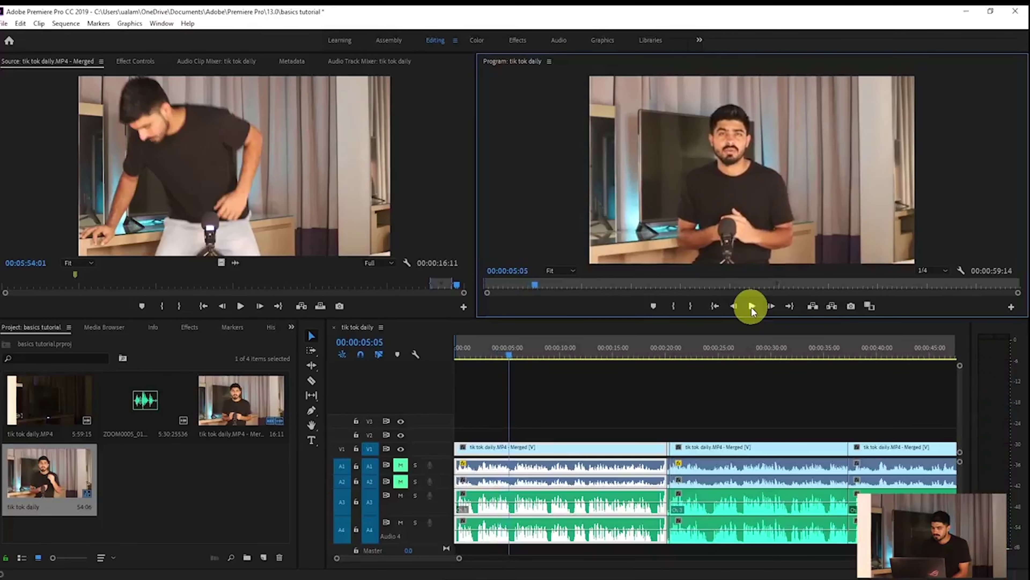
pyautogui.click(941, 272)
pyautogui.click(932, 281)
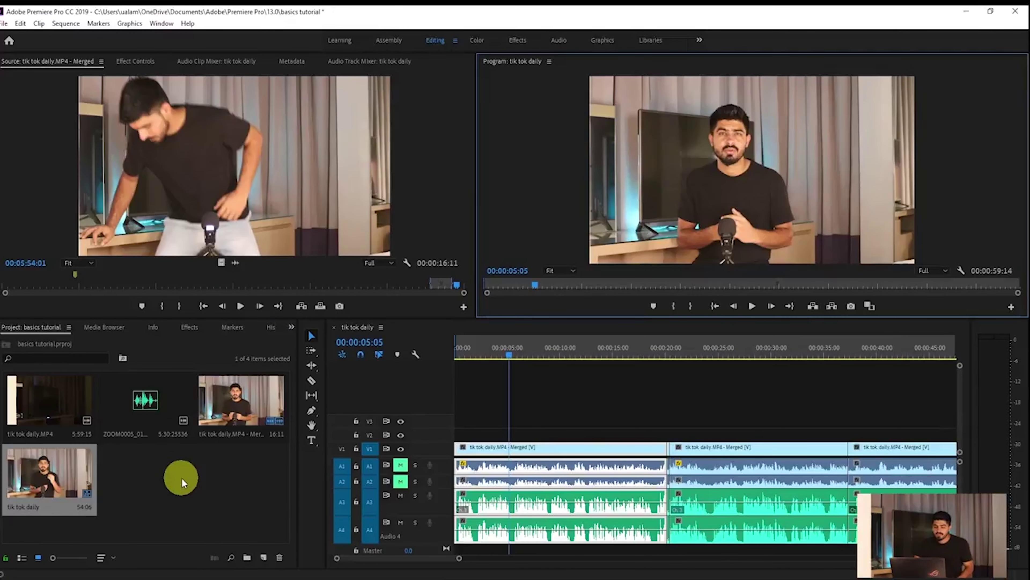
pyautogui.click(181, 477)
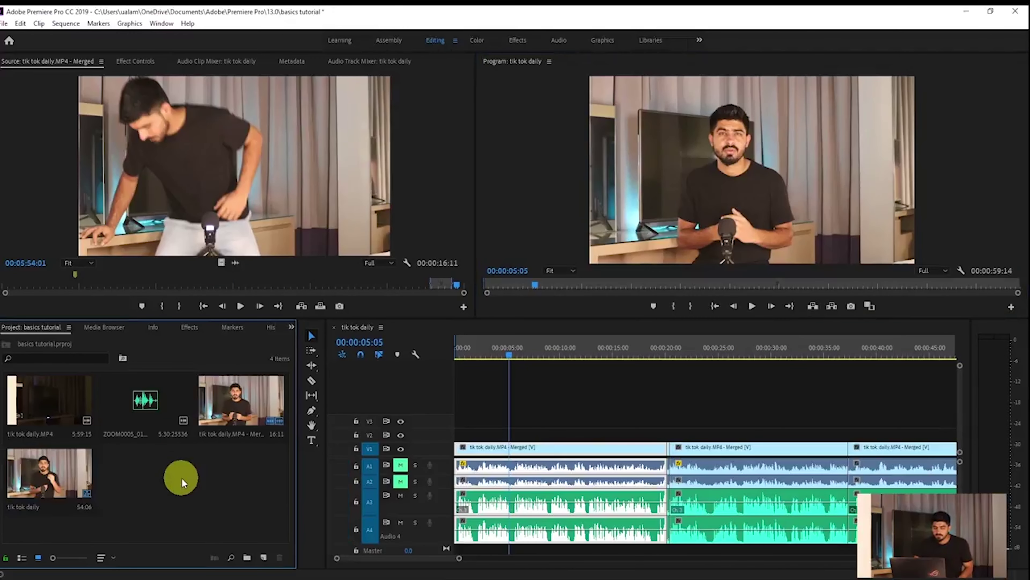
# - Preview sansu ki mala in VLC, then import it and Agar Tum Sath Ho Flute Cover from drive D:
pyautogui.doubleClick(180, 477)
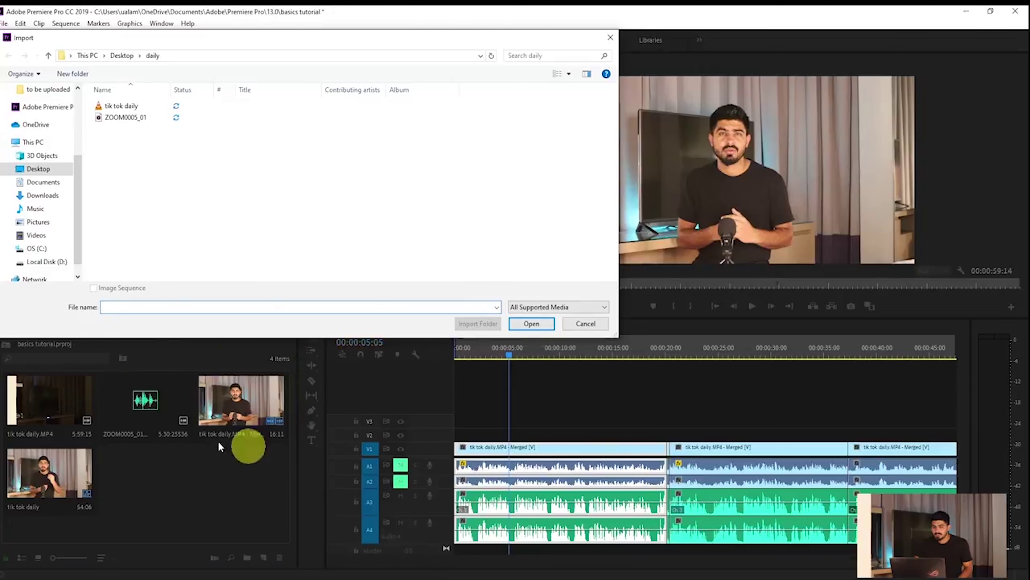
pyautogui.click(34, 145)
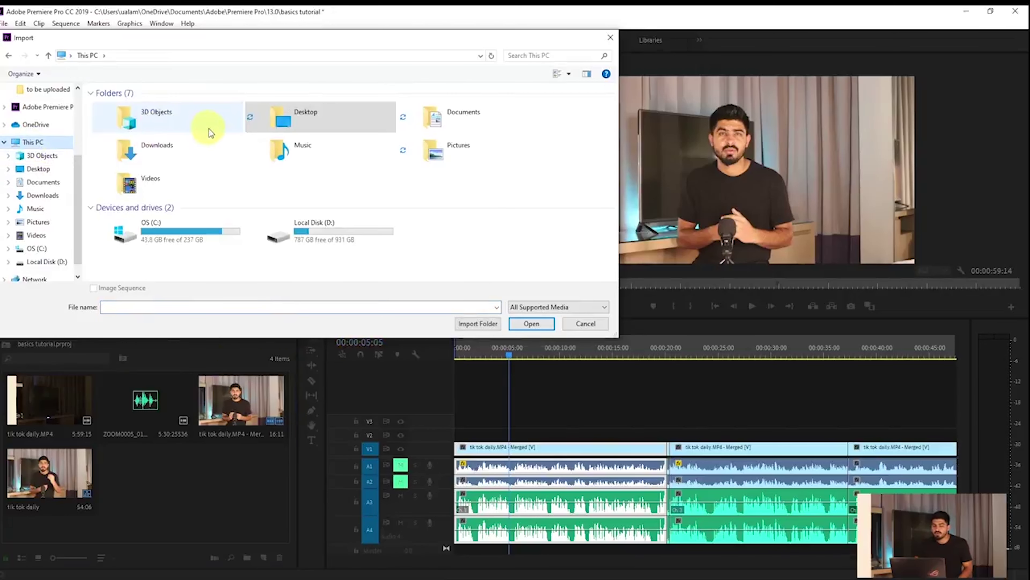
pyautogui.doubleClick(324, 239)
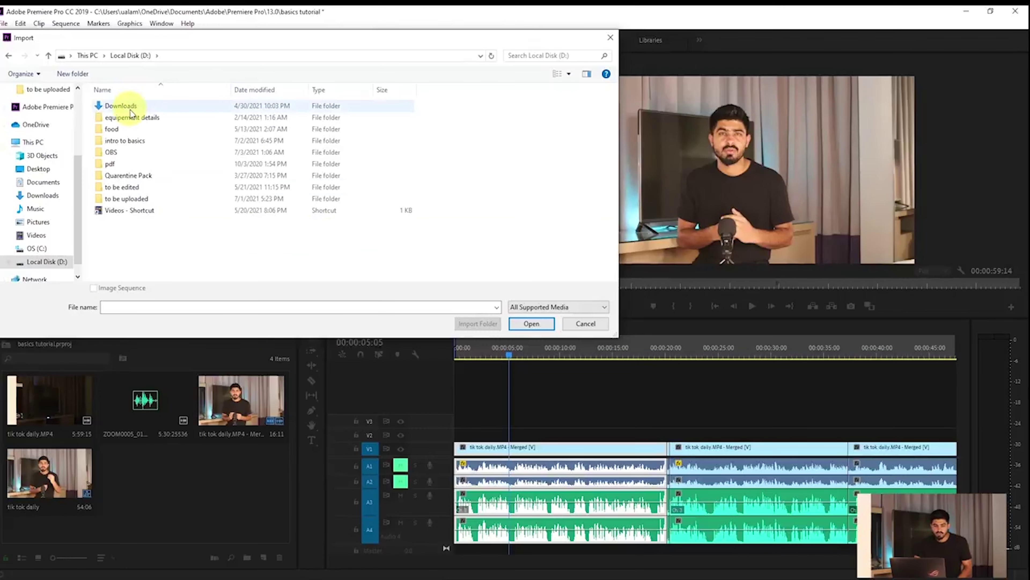
pyautogui.click(405, 137)
pyautogui.rightClick(405, 137)
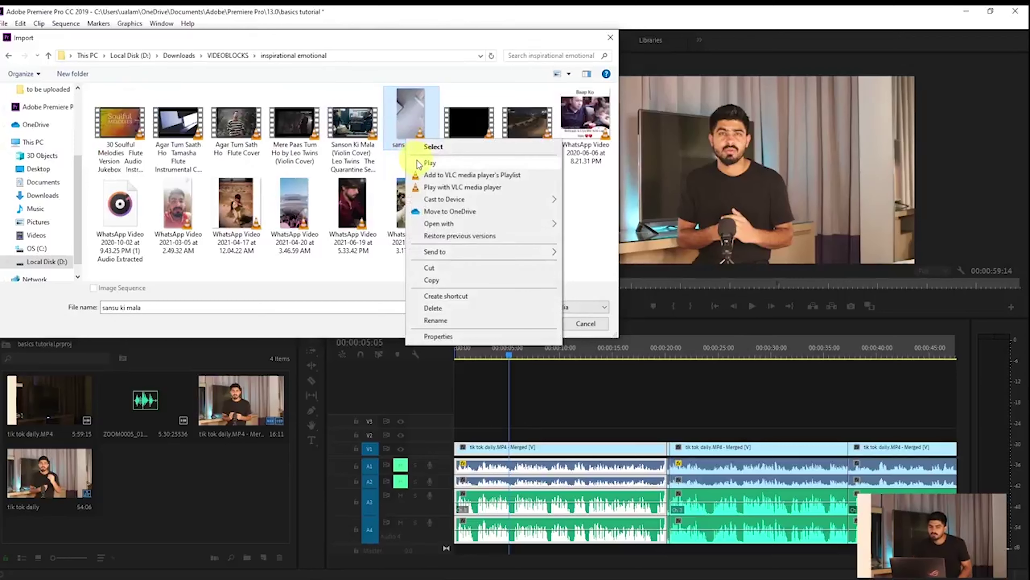
pyautogui.click(424, 152)
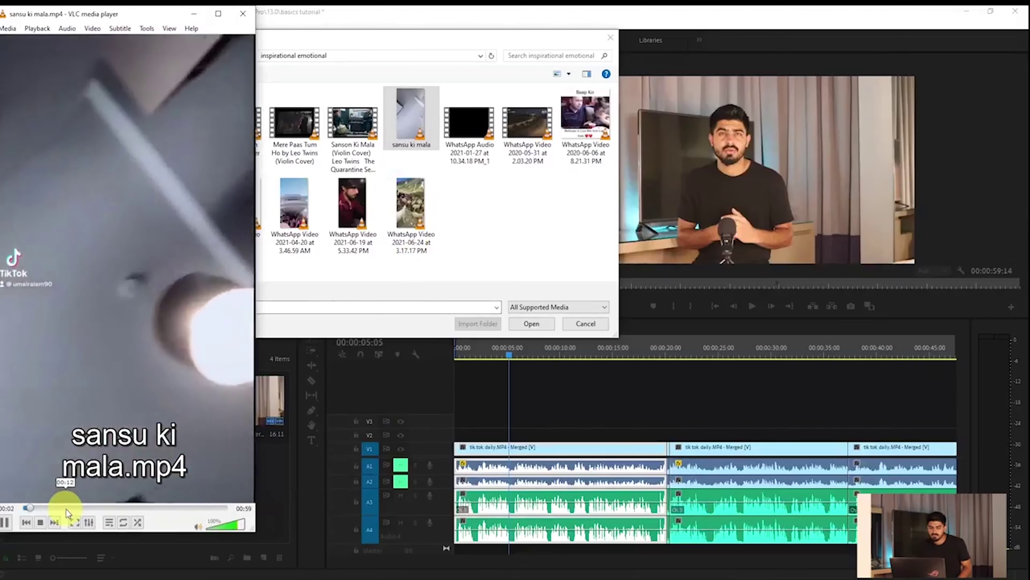
pyautogui.click(239, 15)
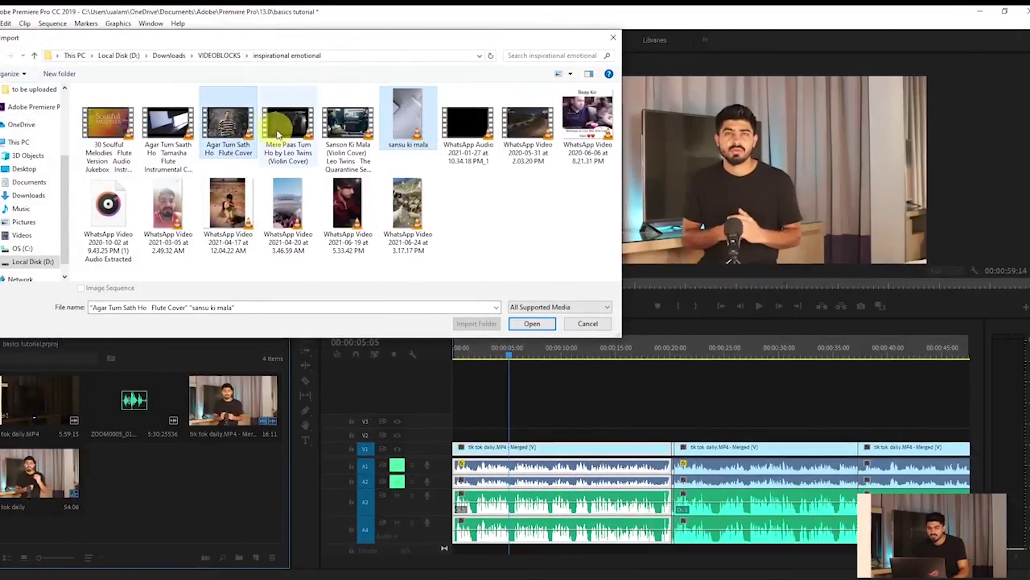
pyautogui.click(536, 324)
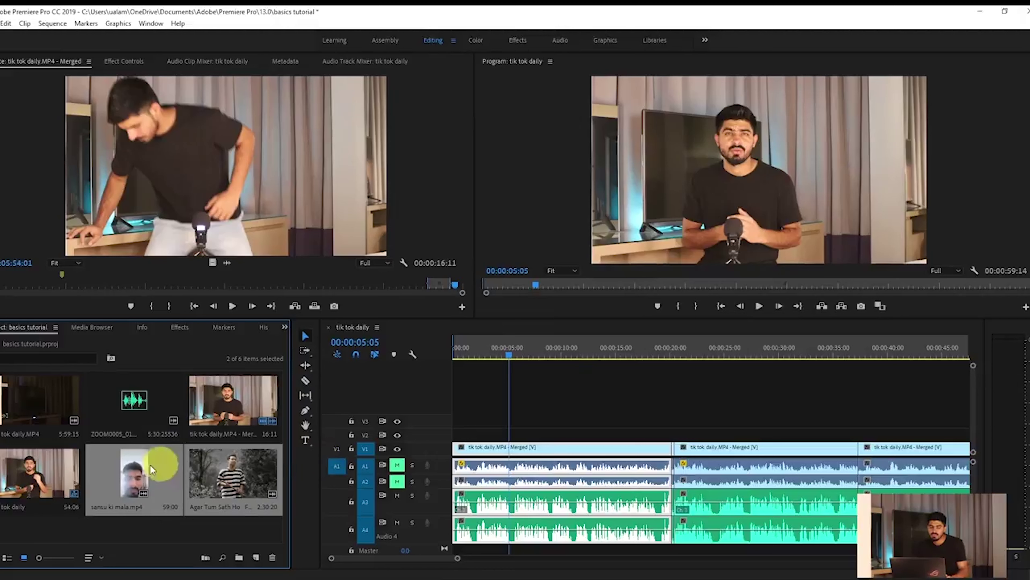
# - Load the 00:00:59:00 sansu ki mala.mp4 into the Source monitor and play its first seconds
pyautogui.click(471, 390)
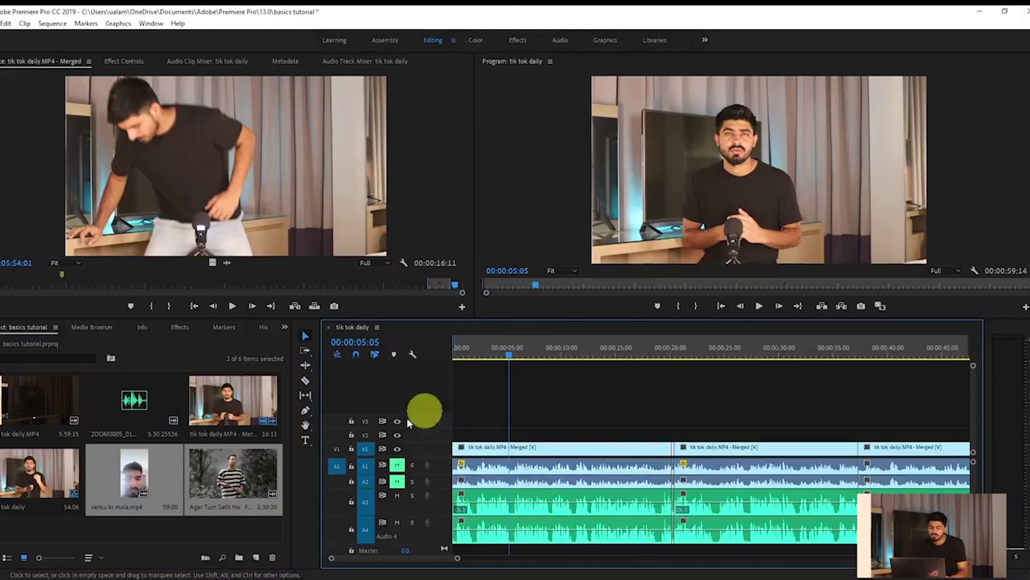
pyautogui.click(47, 422)
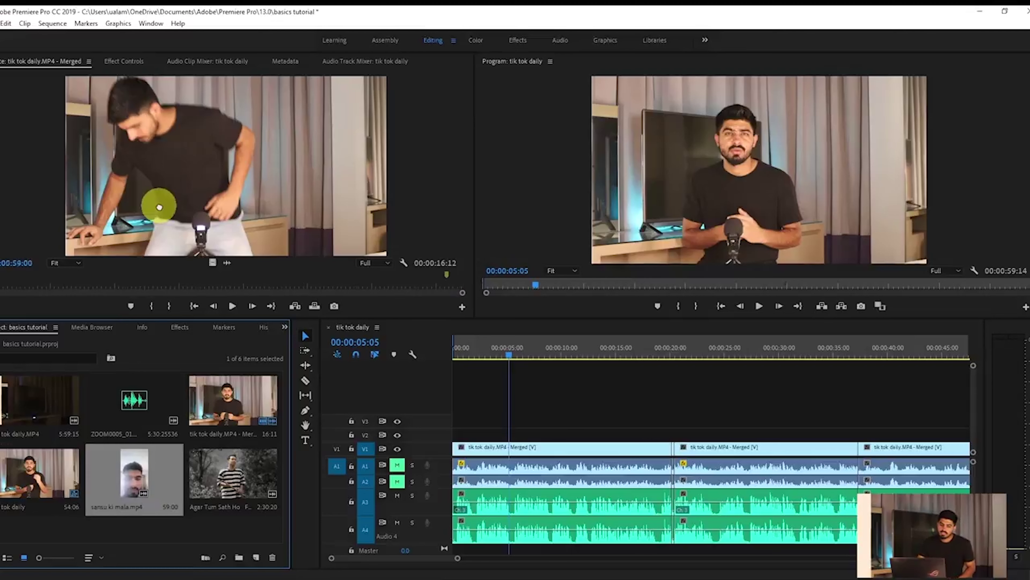
pyautogui.moveTo(143, 484); pyautogui.dragTo(158, 205)
pyautogui.press('space')
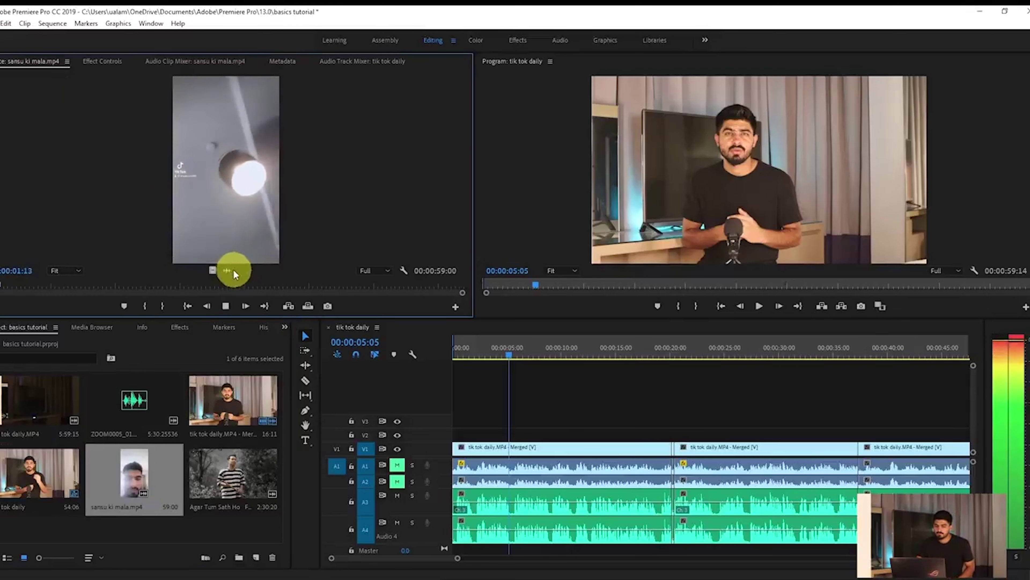
pyautogui.press('space')
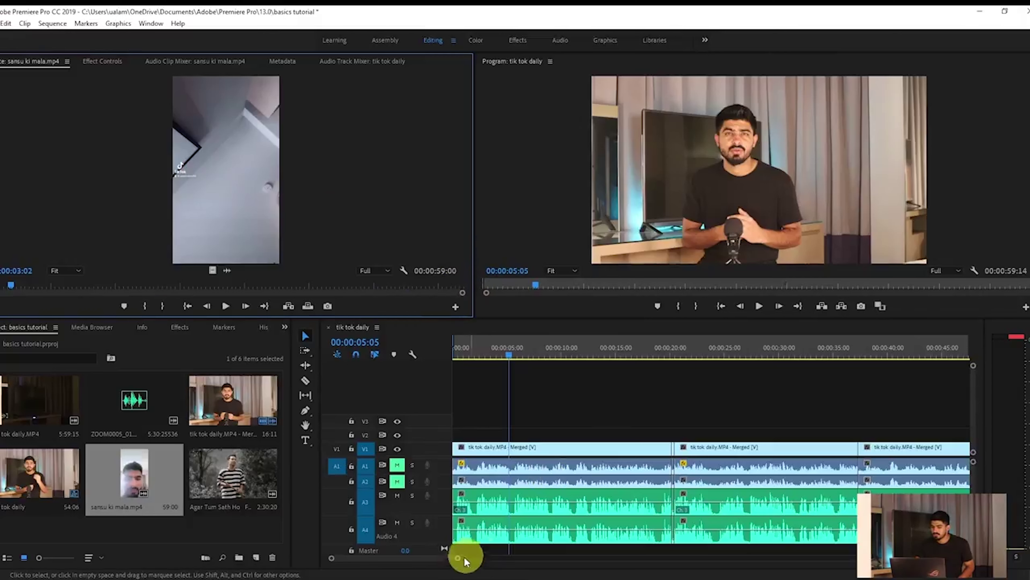
# - Zoom the timeline out to the whole sequence and reduce the A3 and A4 track heights
pyautogui.moveTo(458, 562); pyautogui.dragTo(686, 570)
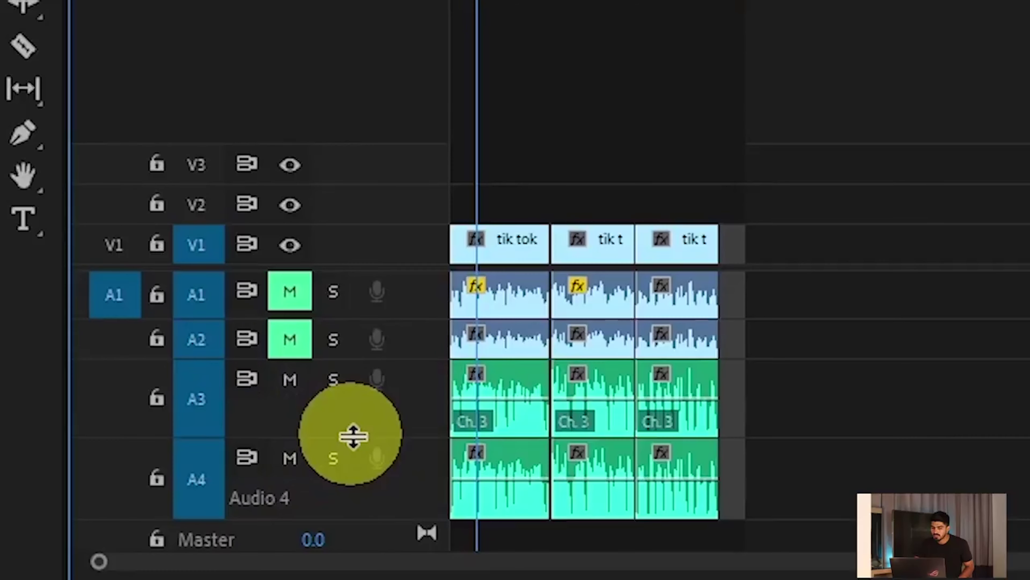
pyautogui.moveTo(316, 437); pyautogui.dragTo(316, 397)
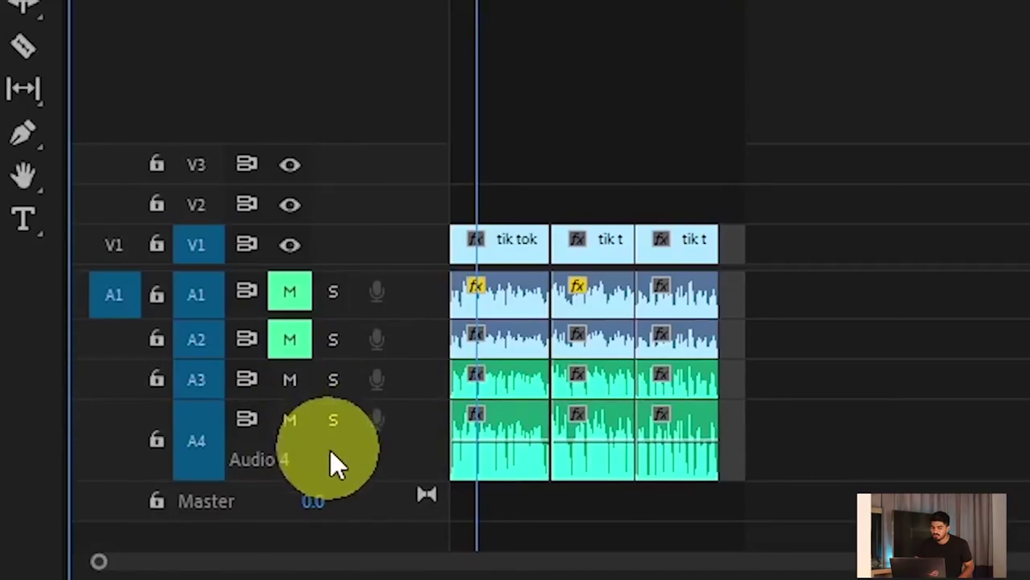
pyautogui.moveTo(340, 478); pyautogui.dragTo(336, 426)
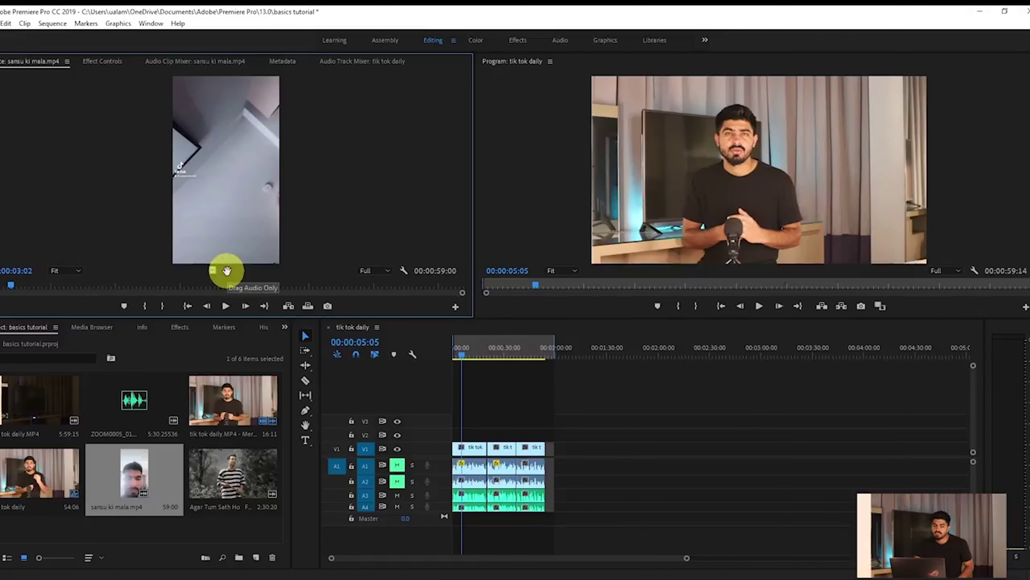
# - Place only sansu ki mala's audio on a new A5 track and pull its volume line down
pyautogui.moveTo(226, 270)
pyautogui.mouseDown()
pyautogui.moveTo(442, 519)
pyautogui.moveTo(445, 537)
pyautogui.mouseUp()
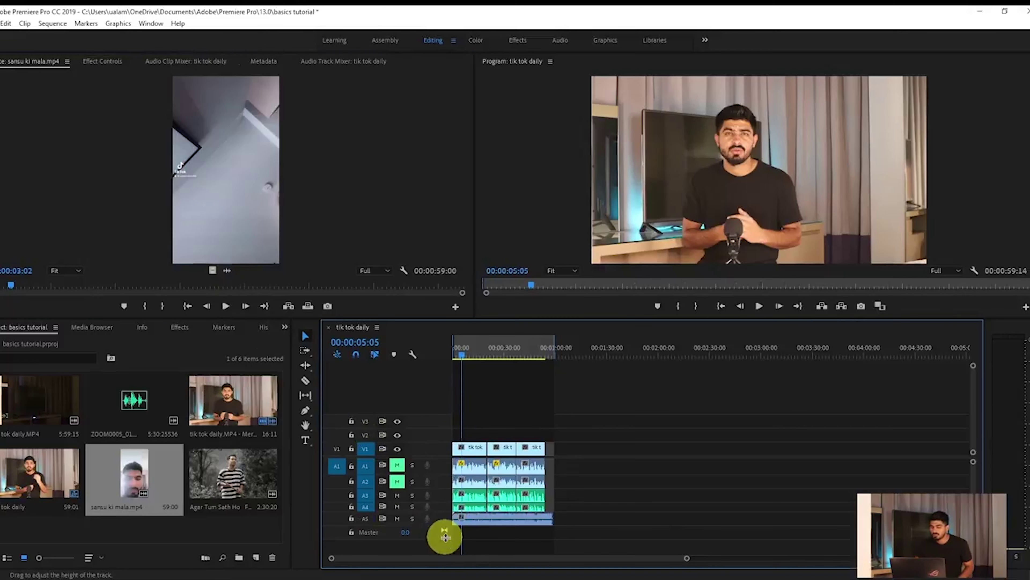
pyautogui.press('space')
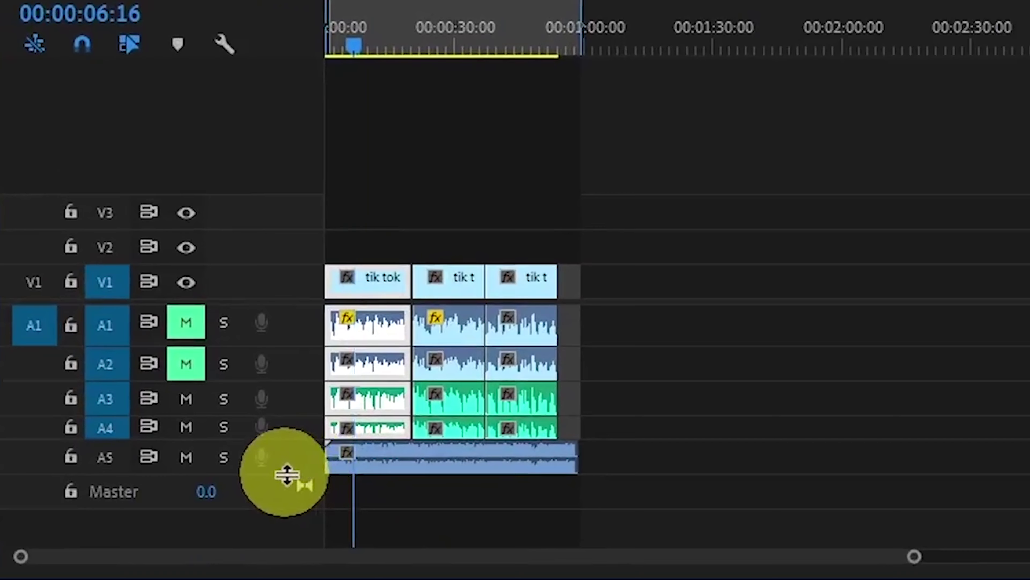
pyautogui.moveTo(353, 473); pyautogui.dragTo(357, 544)
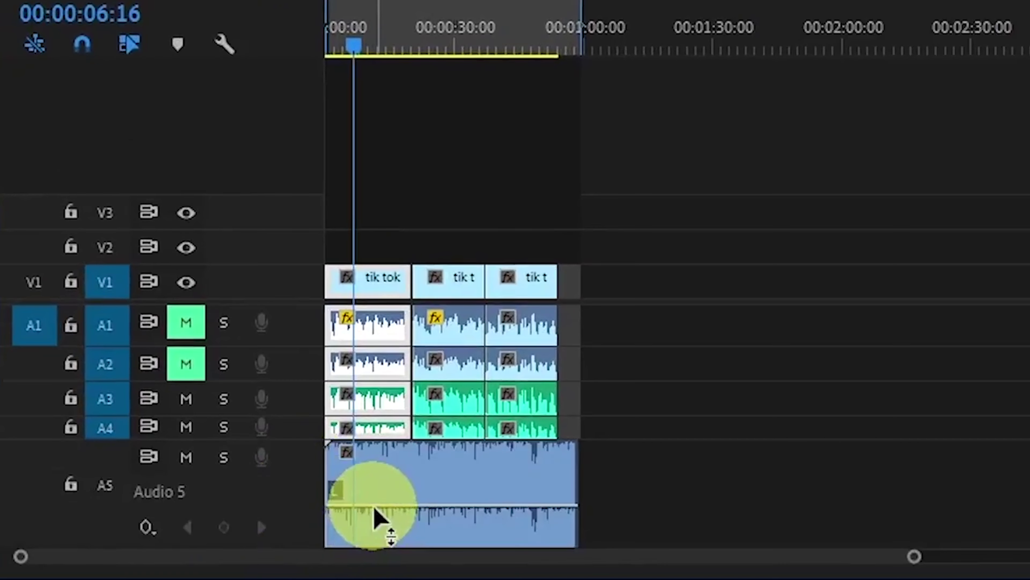
pyautogui.moveTo(374, 508); pyautogui.dragTo(374, 535)
pyautogui.press('space')
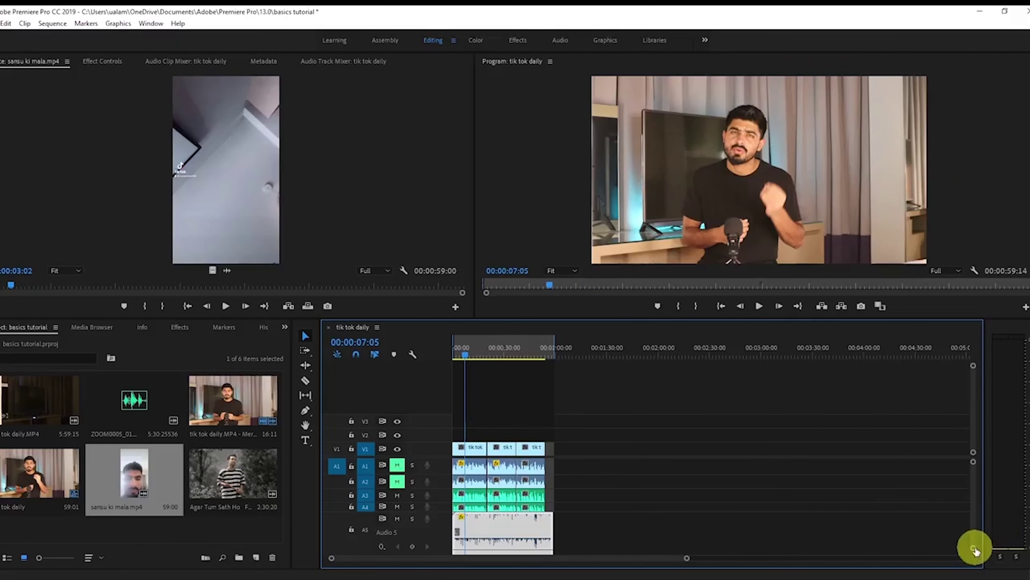
pyautogui.click(972, 550)
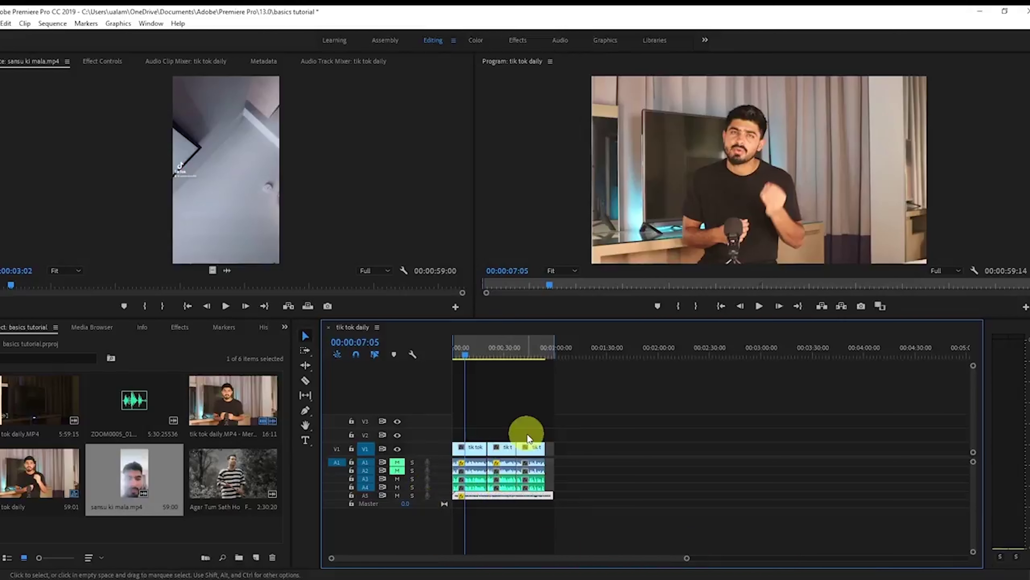
# - In the Audio Track Mixer, lower the Audio 5 fader in stages to about -32 dB
pyautogui.click(560, 40)
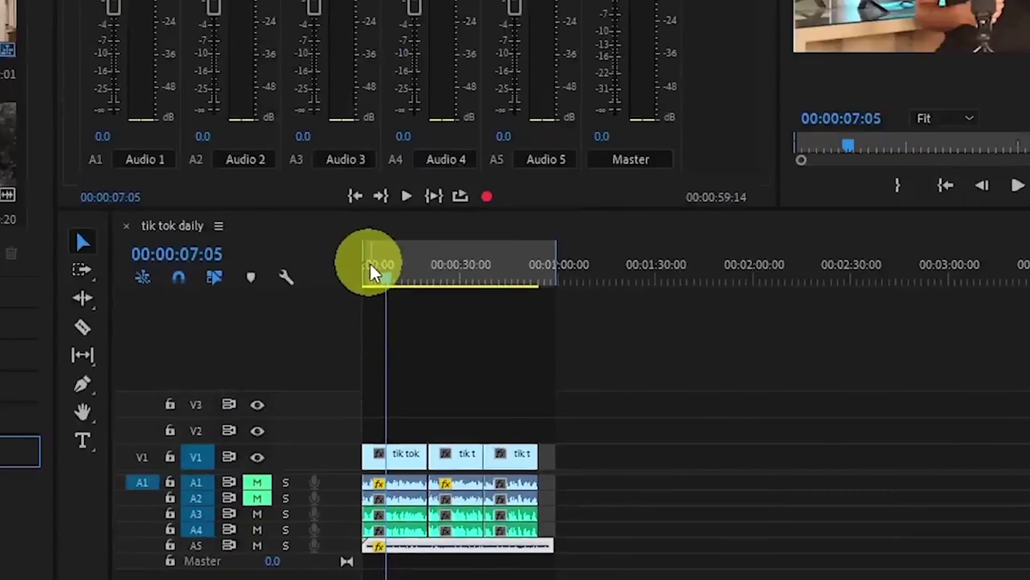
pyautogui.press('space')
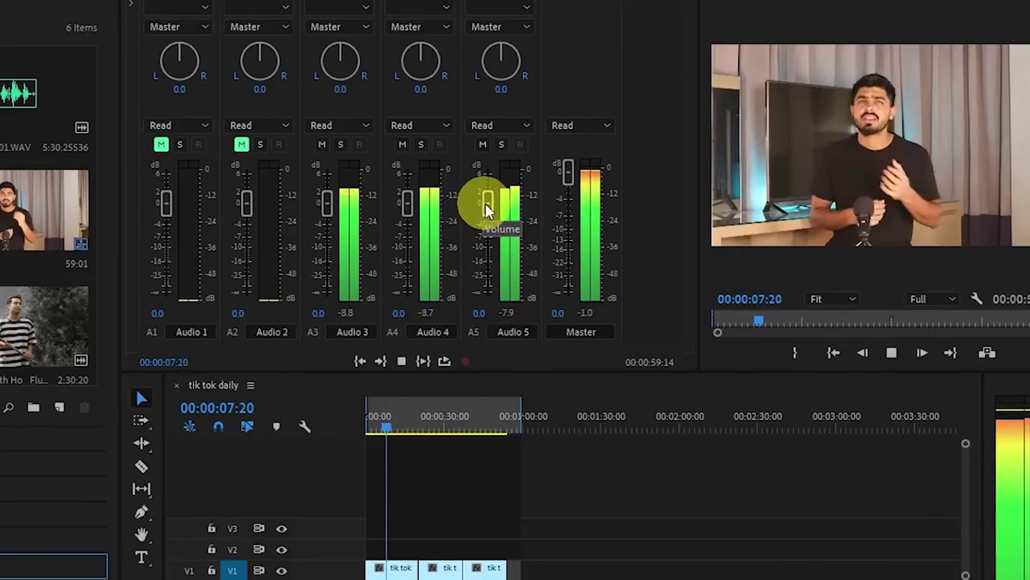
pyautogui.moveTo(489, 203); pyautogui.dragTo(498, 267)
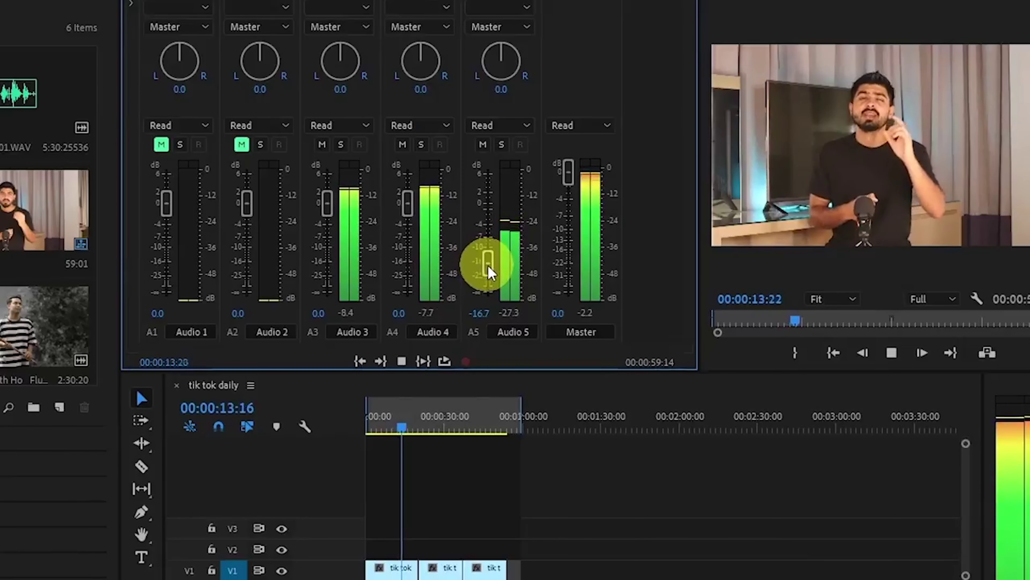
pyautogui.moveTo(493, 275); pyautogui.dragTo(493, 277)
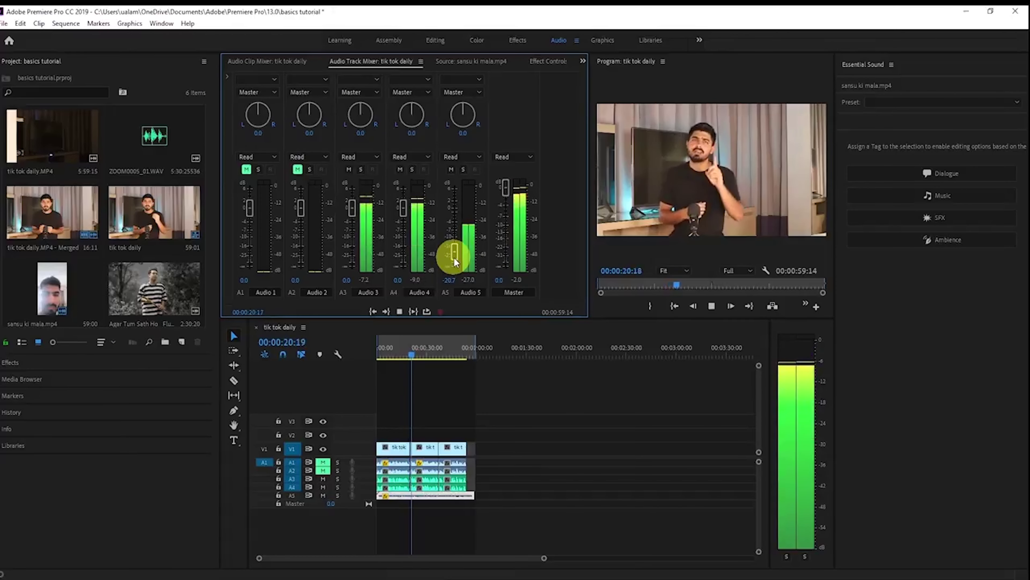
pyautogui.moveTo(454, 259); pyautogui.dragTo(455, 261)
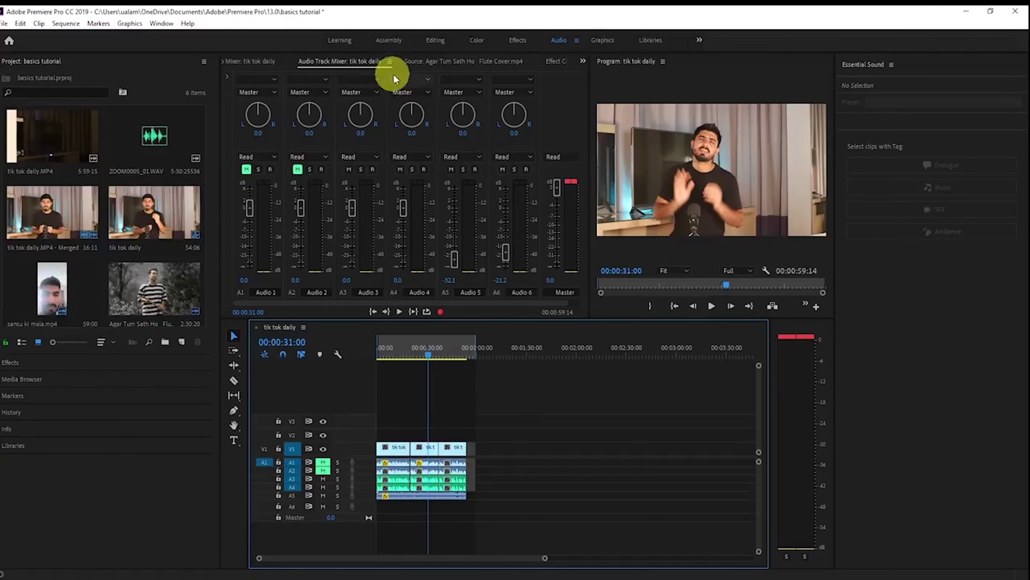
# - Create a 1920x1080, 25 fps adjustment layer on V2 trimmed to the clips, keeping Full resolution
pyautogui.click(433, 41)
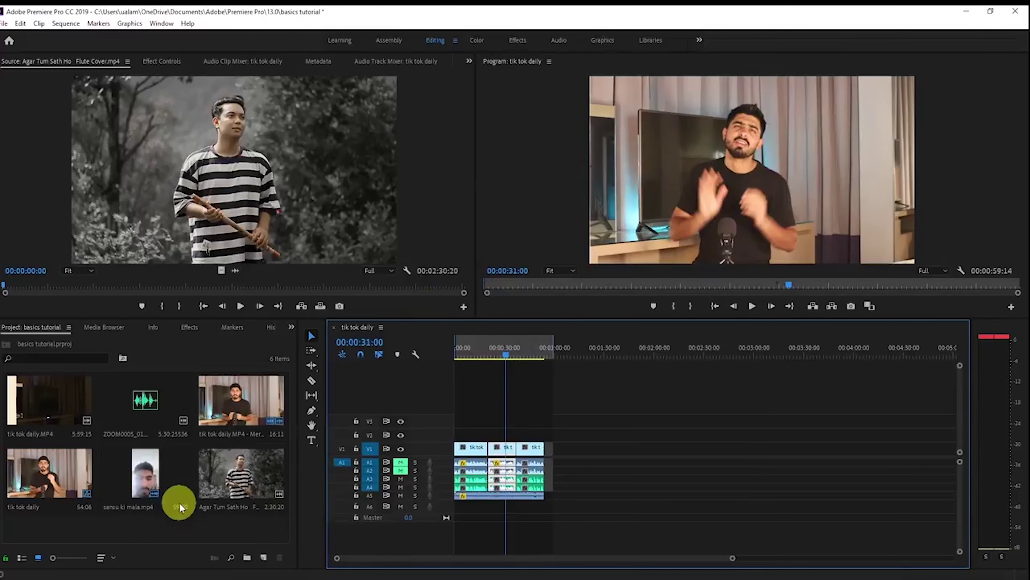
pyautogui.click(263, 556)
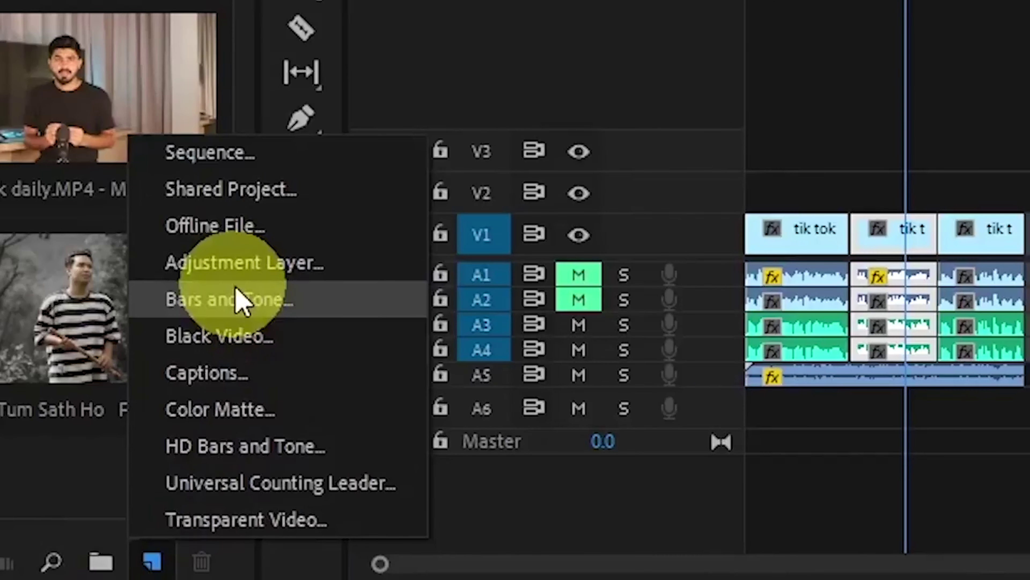
pyautogui.click(244, 264)
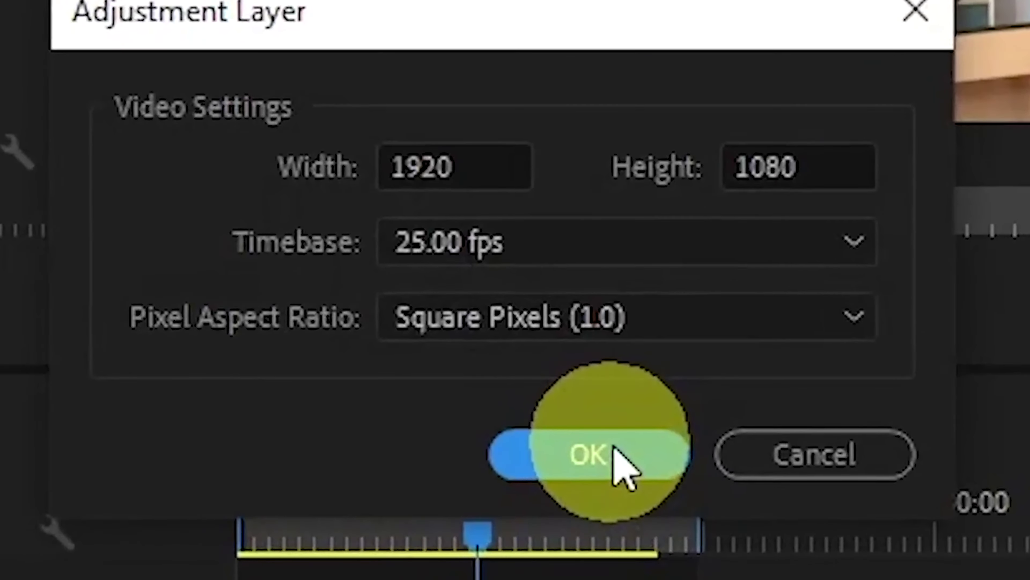
pyautogui.click(614, 448)
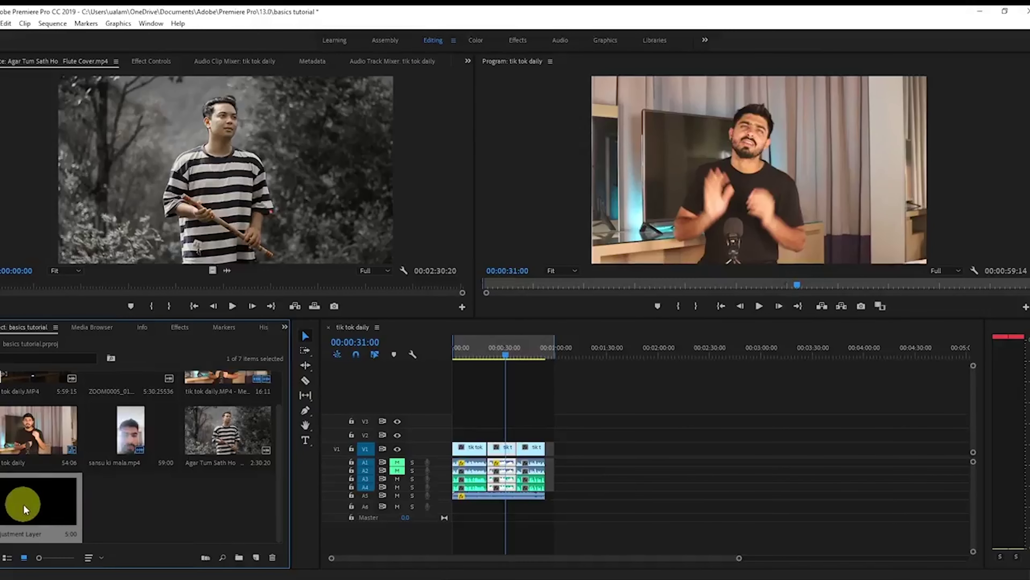
pyautogui.moveTo(37, 509)
pyautogui.mouseDown()
pyautogui.moveTo(456, 431)
pyautogui.moveTo(543, 431)
pyautogui.mouseUp()
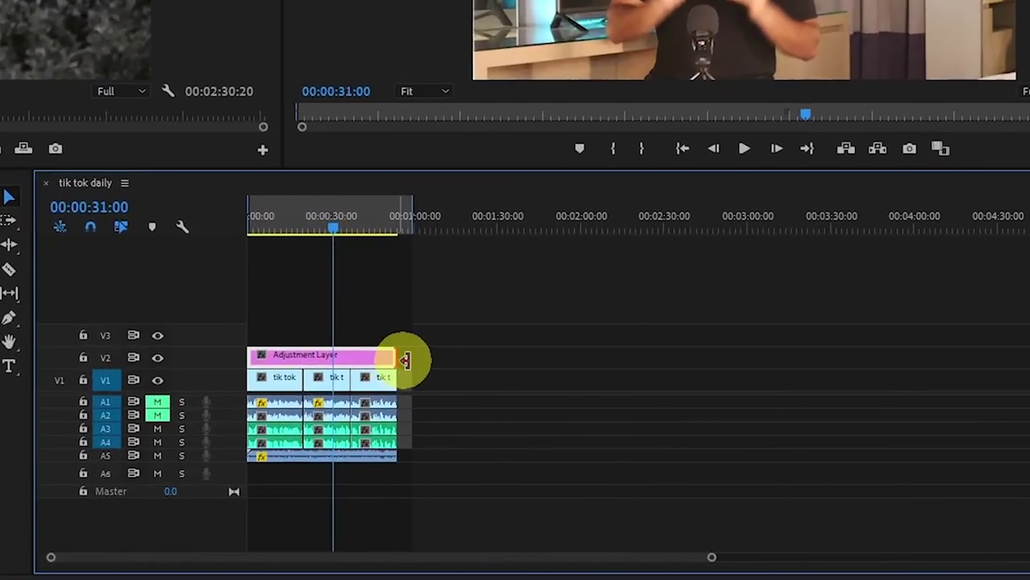
pyautogui.moveTo(406, 360); pyautogui.dragTo(397, 351)
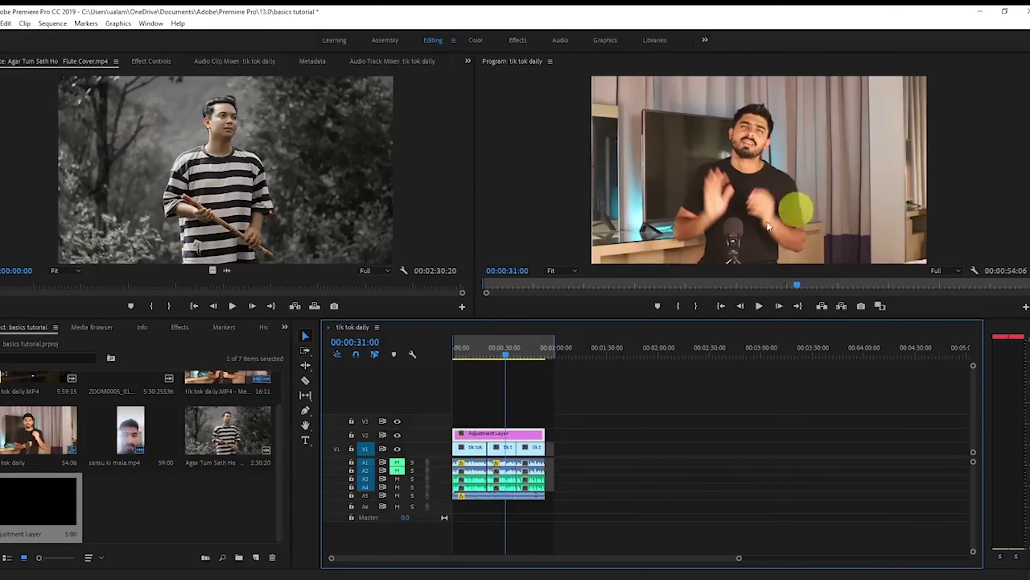
pyautogui.click(947, 271)
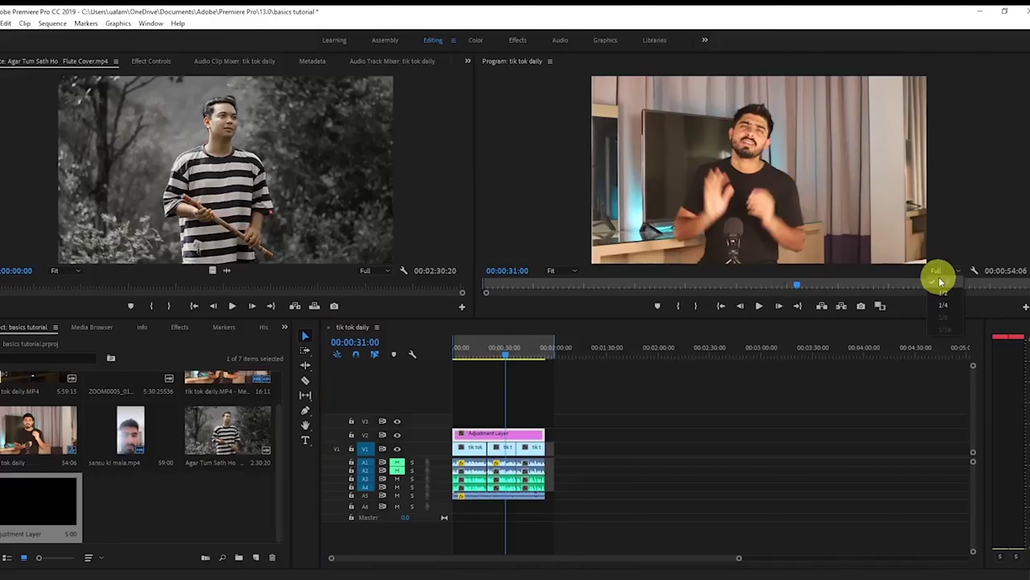
pyautogui.click(939, 280)
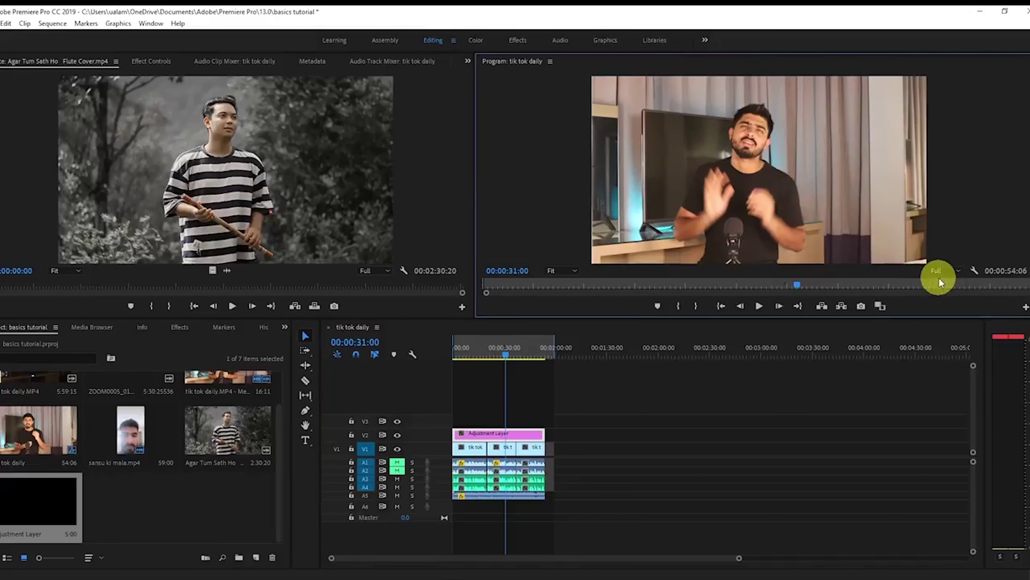
# - Nudge Lumetri Exposure up in Basic Correction, then expand the HSL Secondary and colour-wheel sections
pyautogui.click(476, 41)
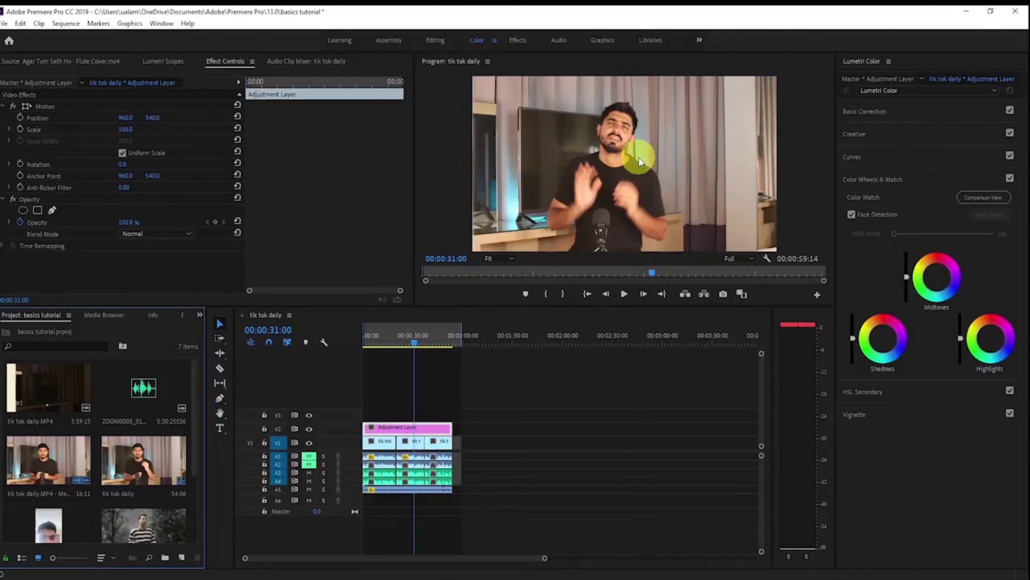
pyautogui.click(872, 112)
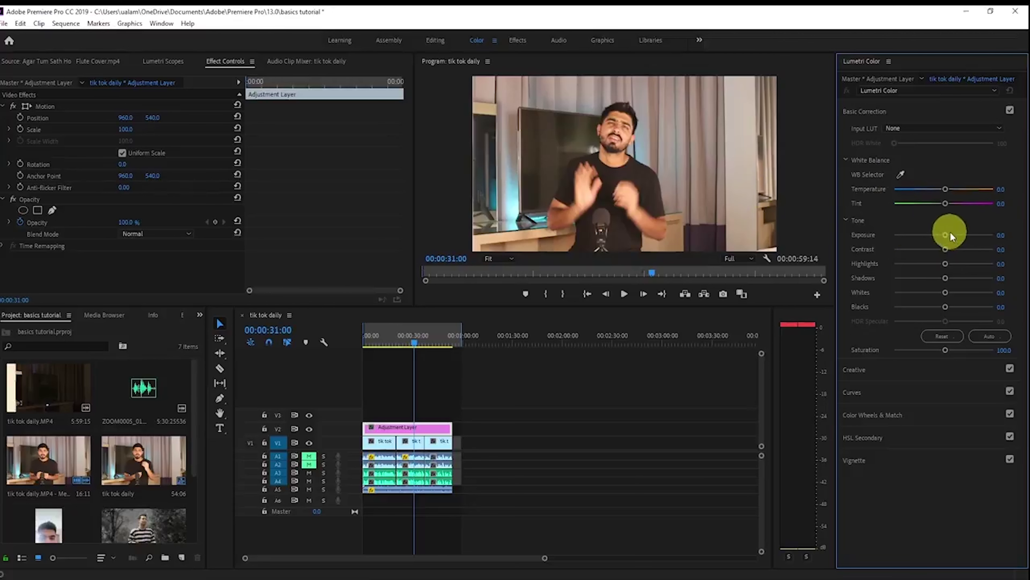
pyautogui.moveTo(952, 234); pyautogui.dragTo(945, 244)
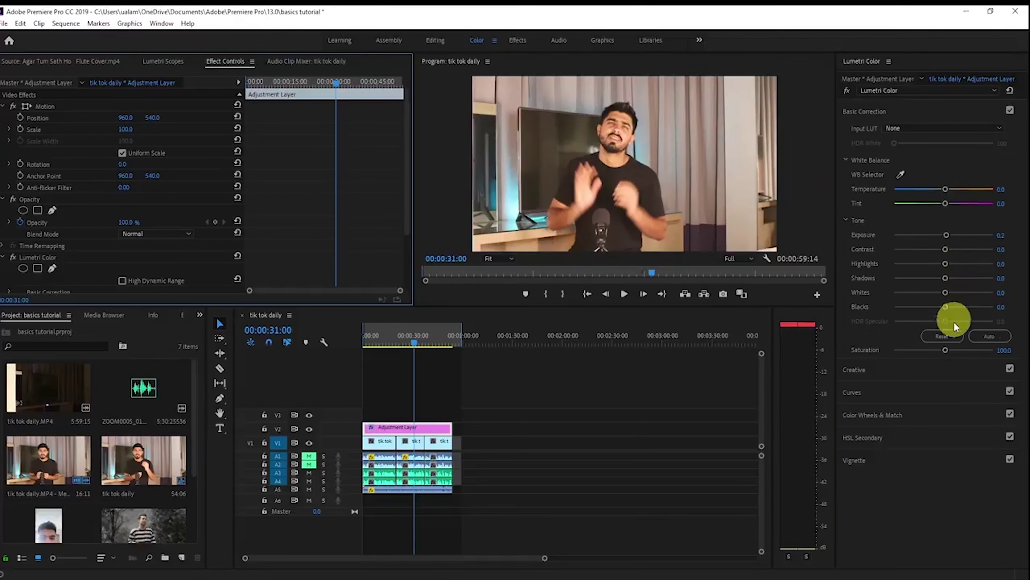
pyautogui.click(917, 434)
pyautogui.click(903, 313)
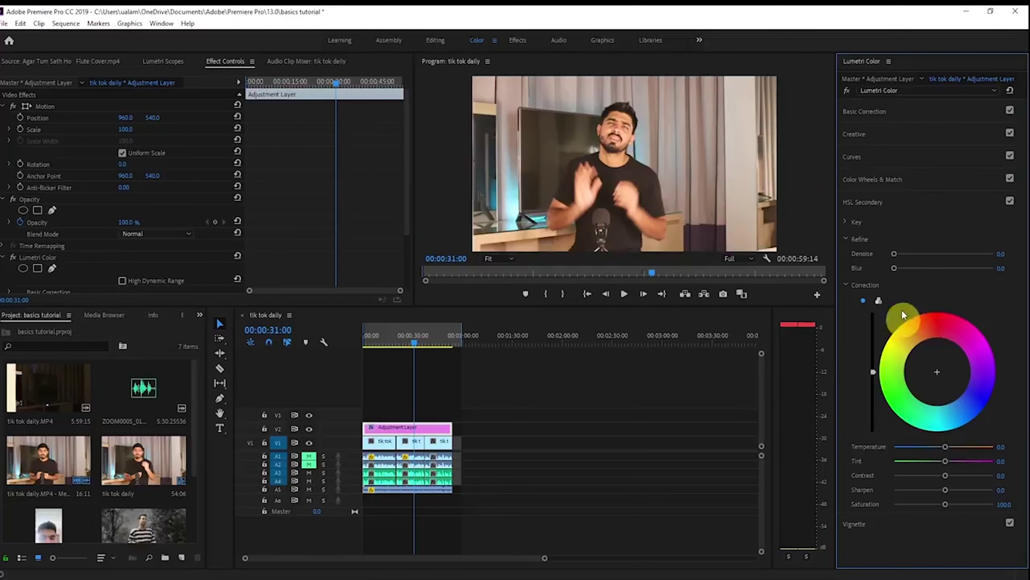
pyautogui.click(896, 194)
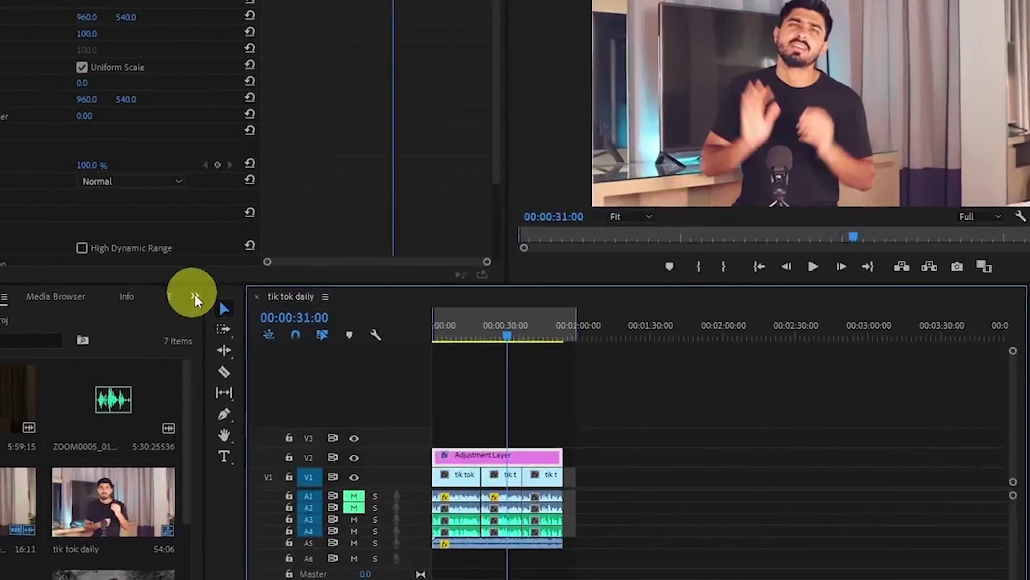
# - Search the Effects panel for 'crop' and drag Crop onto the V2 Adjustment Layer clip
pyautogui.click(191, 315)
pyautogui.click(295, 380)
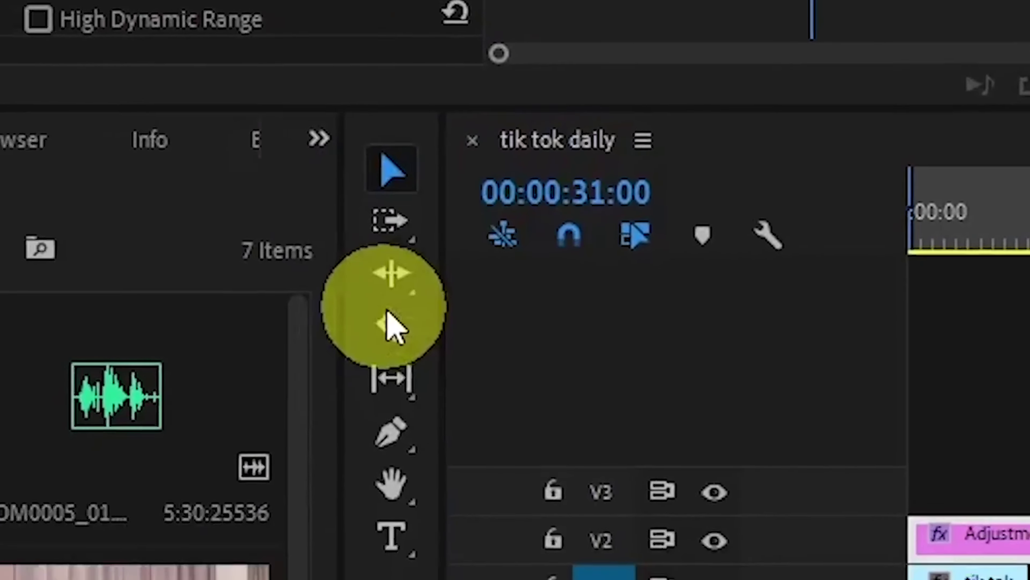
pyautogui.click(166, 45)
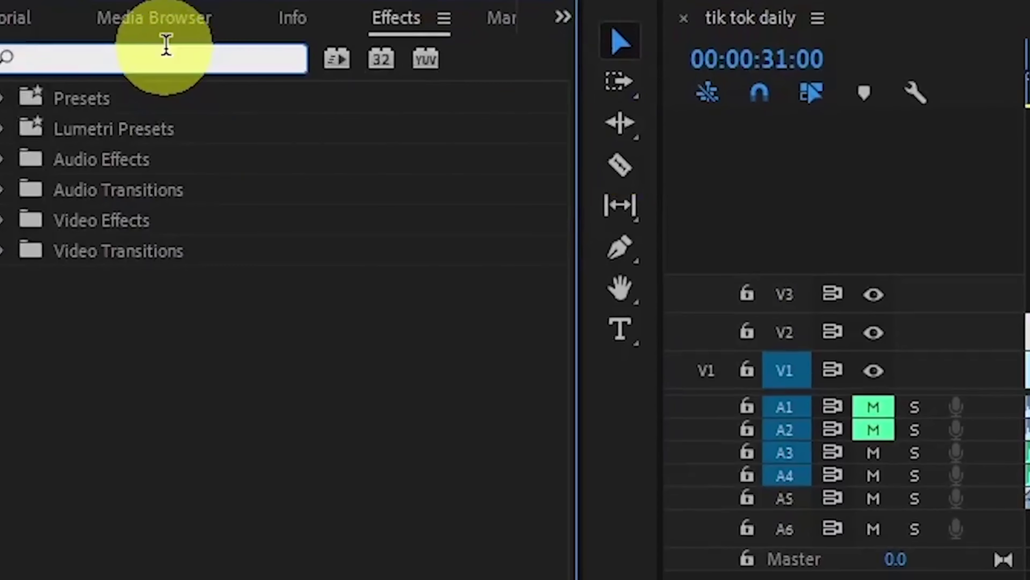
pyautogui.write('crop')
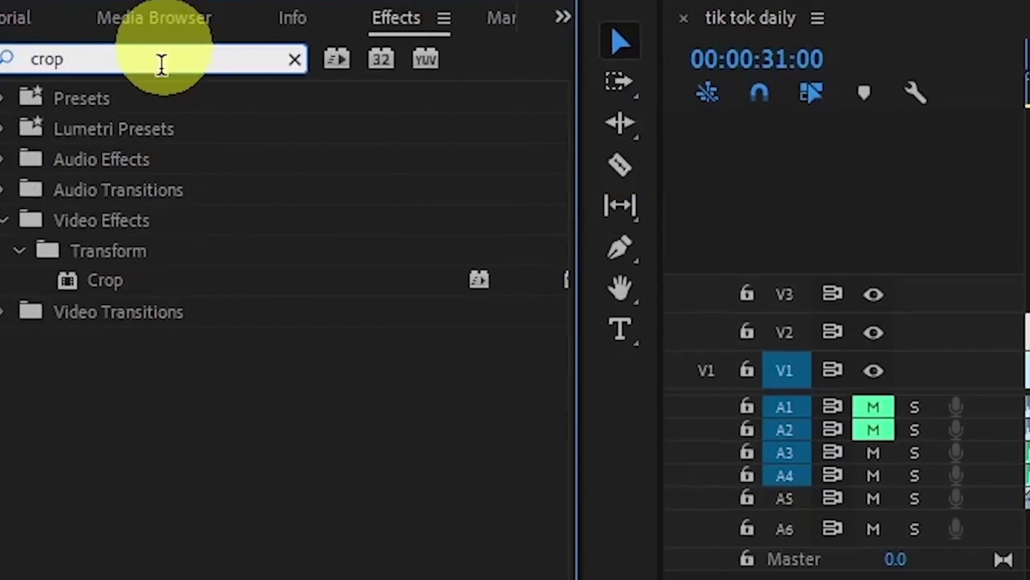
pyautogui.click(132, 287)
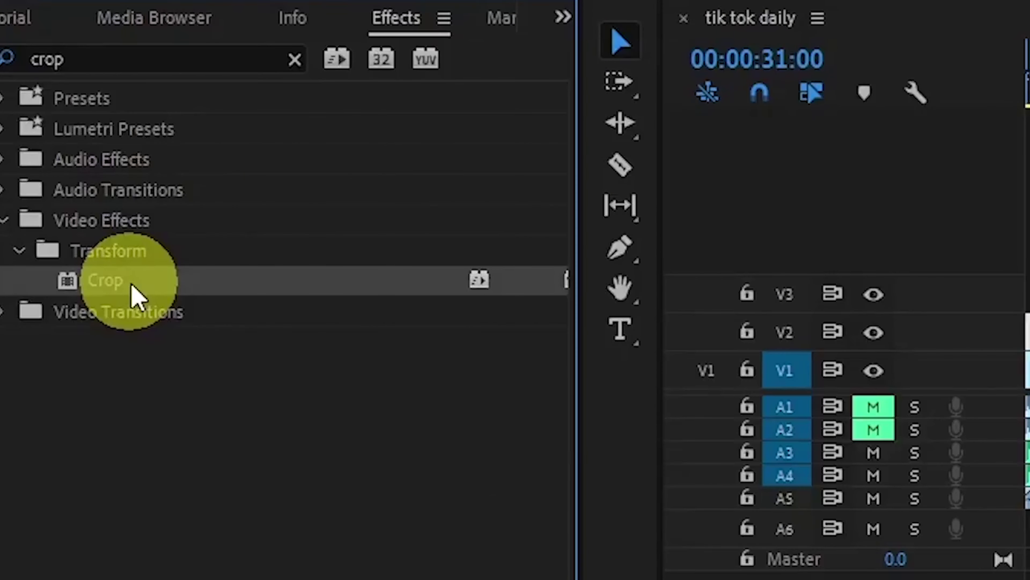
pyautogui.moveTo(134, 290); pyautogui.dragTo(709, 274)
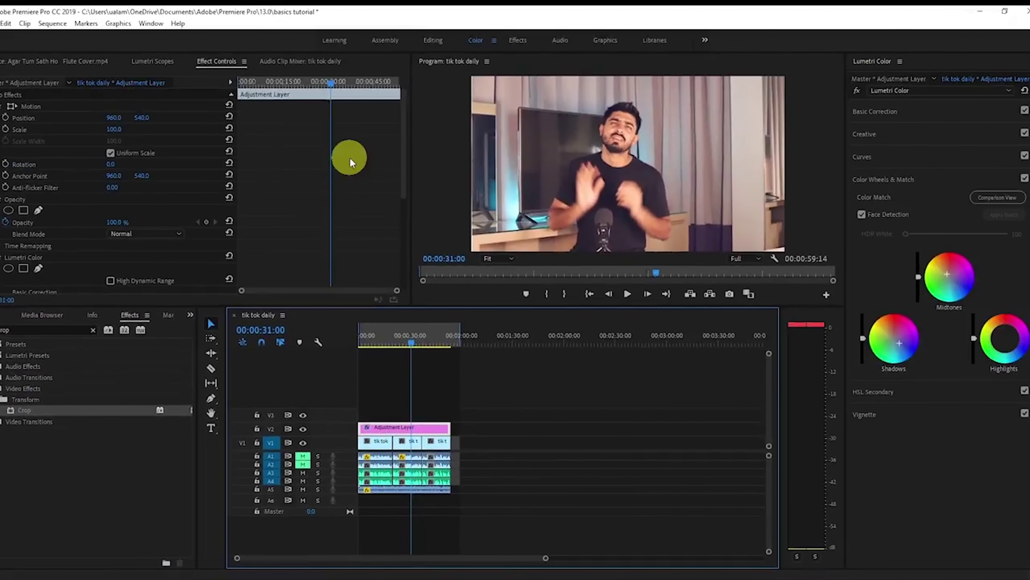
pyautogui.moveTo(403, 158); pyautogui.dragTo(406, 186)
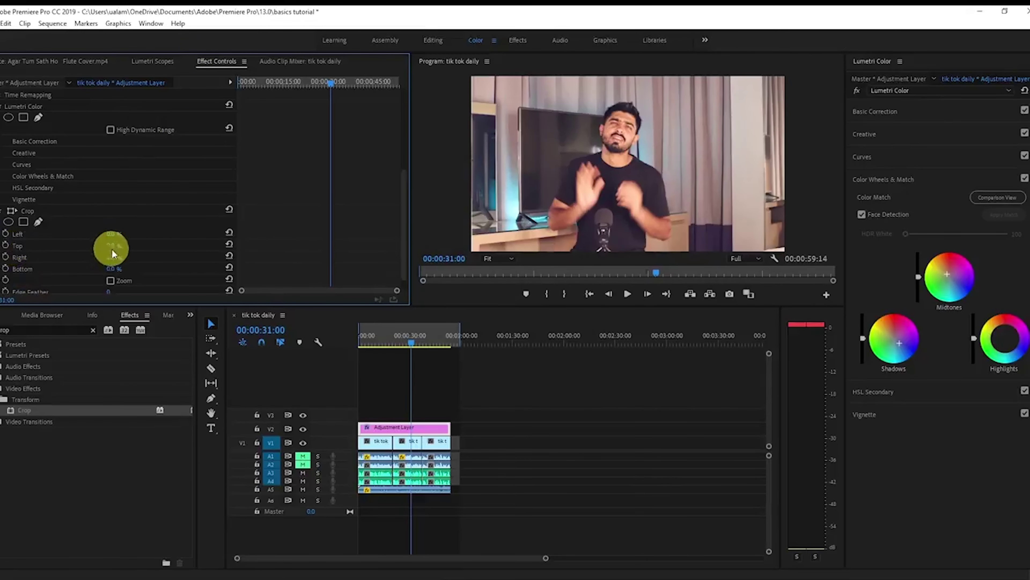
# - Set the Crop effect's Top and Bottom values to 9.0% each
pyautogui.moveTo(111, 244); pyautogui.dragTo(121, 244)
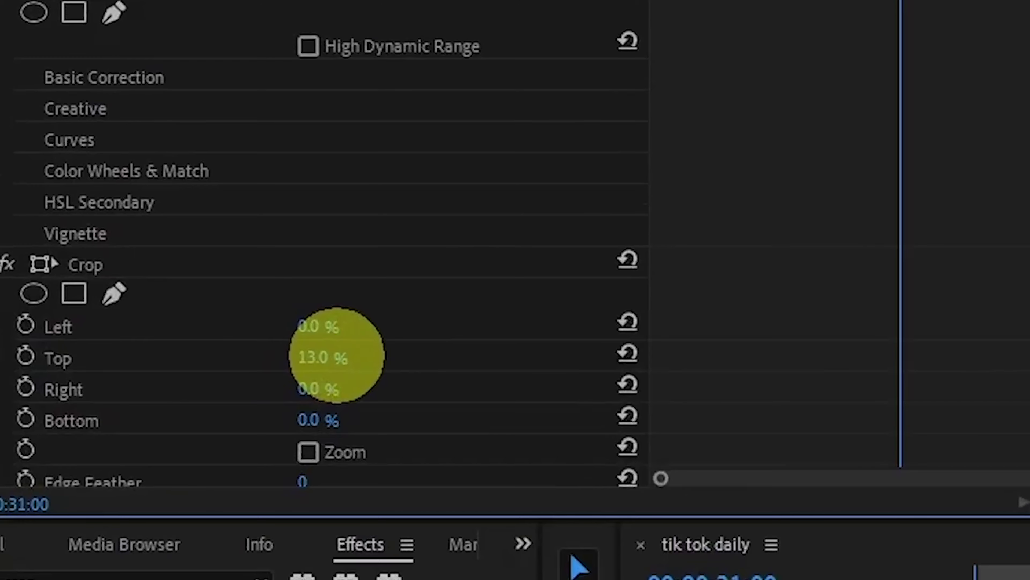
pyautogui.moveTo(337, 356)
pyautogui.mouseDown()
pyautogui.moveTo(327, 358)
pyautogui.moveTo(335, 360)
pyautogui.mouseUp()
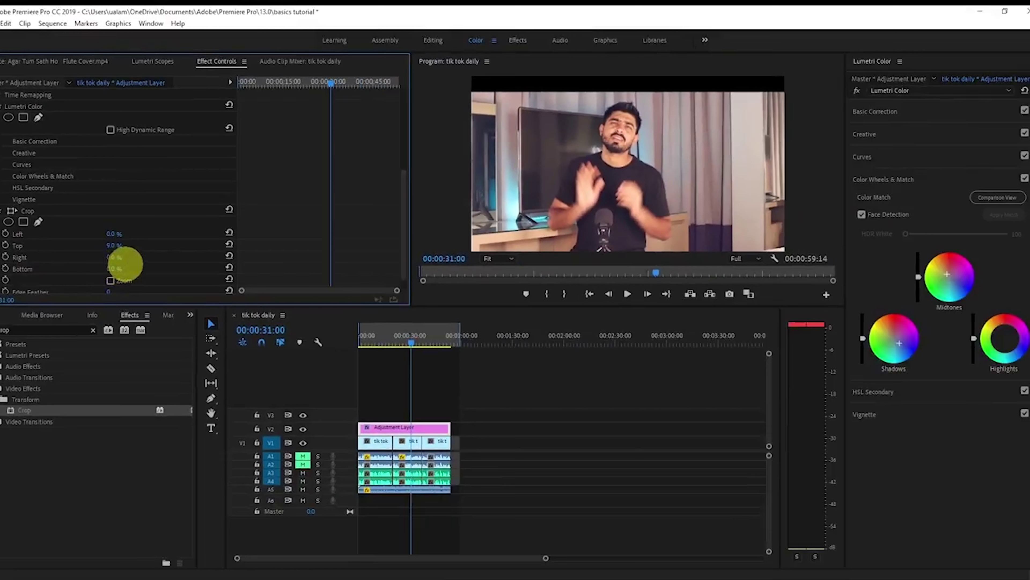
pyautogui.moveTo(135, 262)
pyautogui.mouseDown()
pyautogui.moveTo(107, 269)
pyautogui.moveTo(122, 268)
pyautogui.mouseUp()
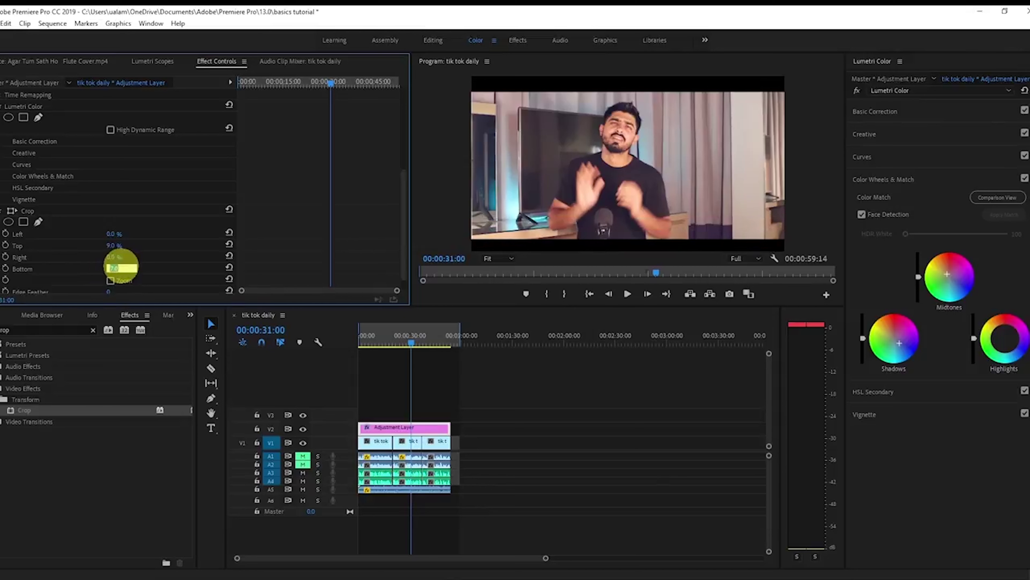
pyautogui.write('9')
pyautogui.press('Return')
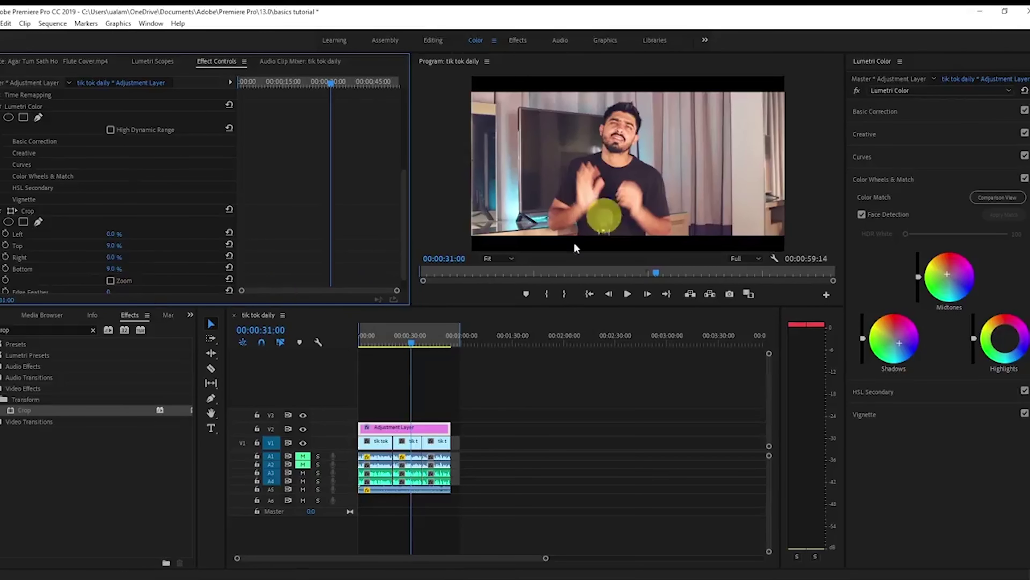
pyautogui.click(301, 430)
pyautogui.click(301, 430)
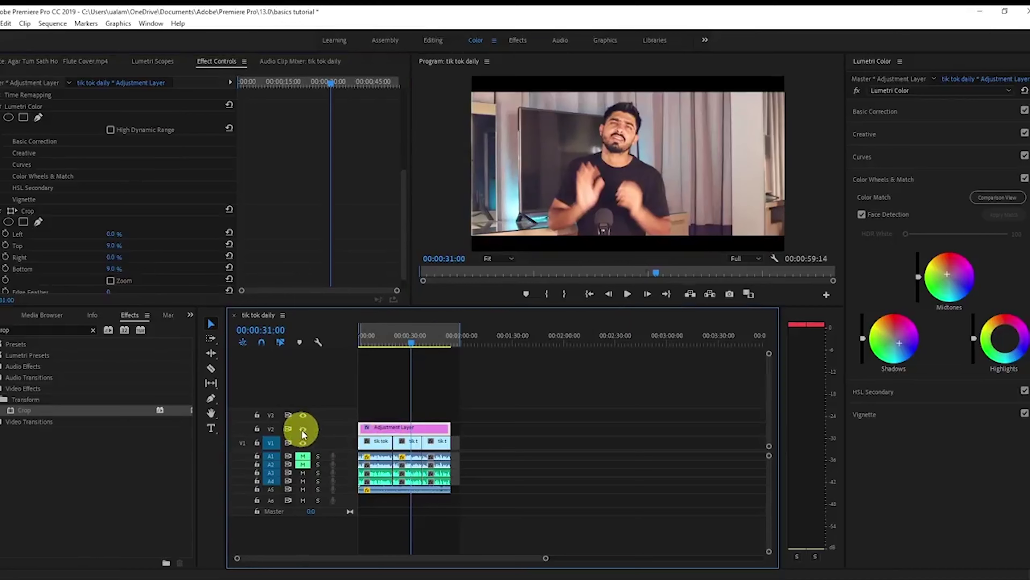